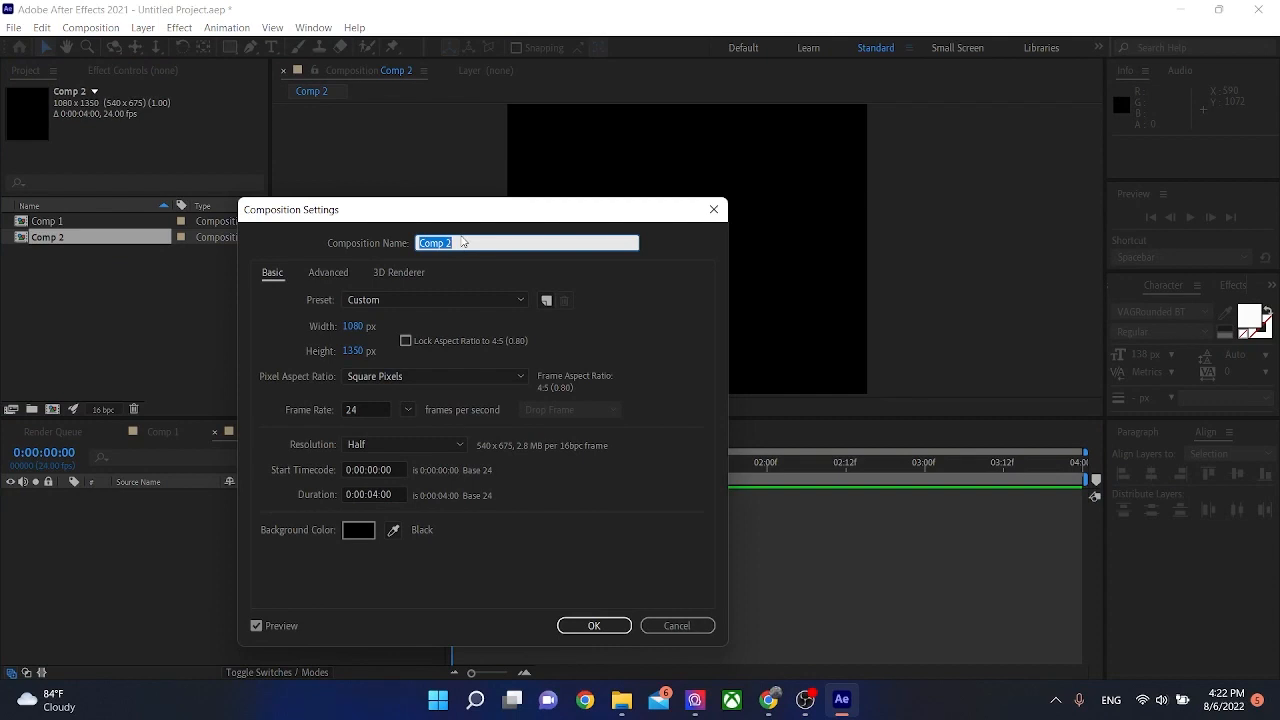
# Name the composition "text" and apply its settings
pyautogui.write('text')
pyautogui.click(592, 625)
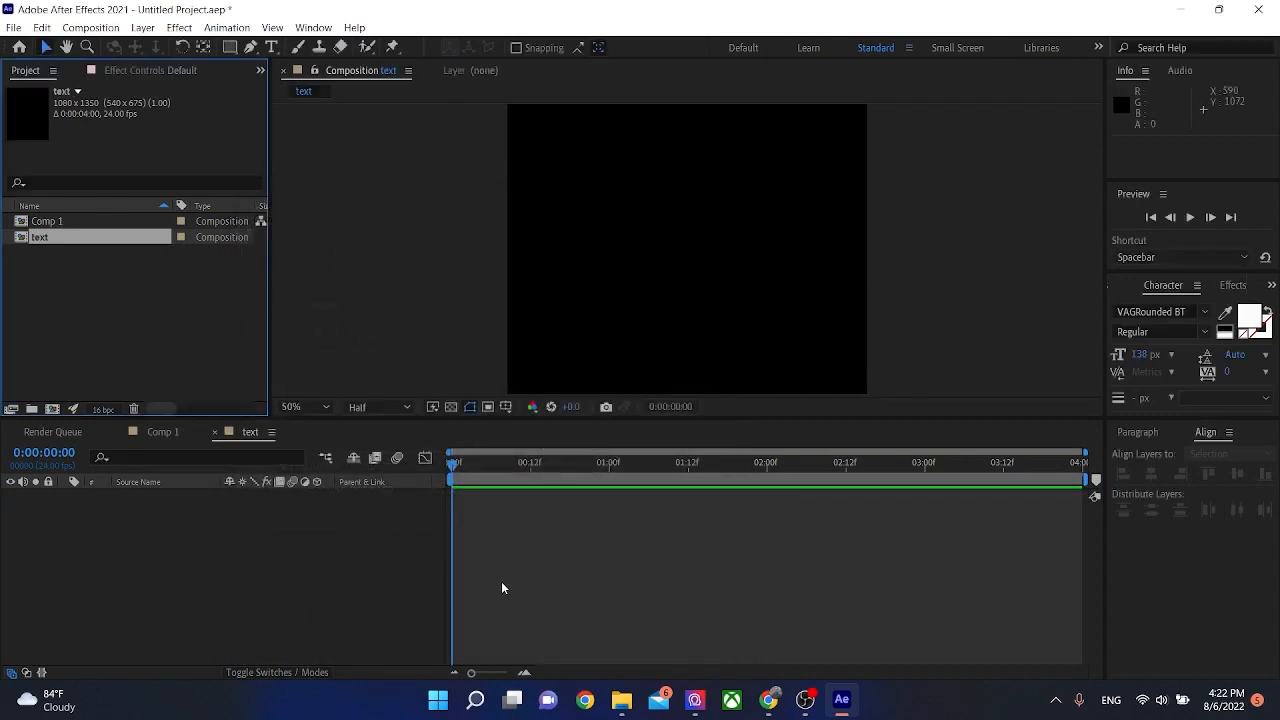
pyautogui.click(152, 552)
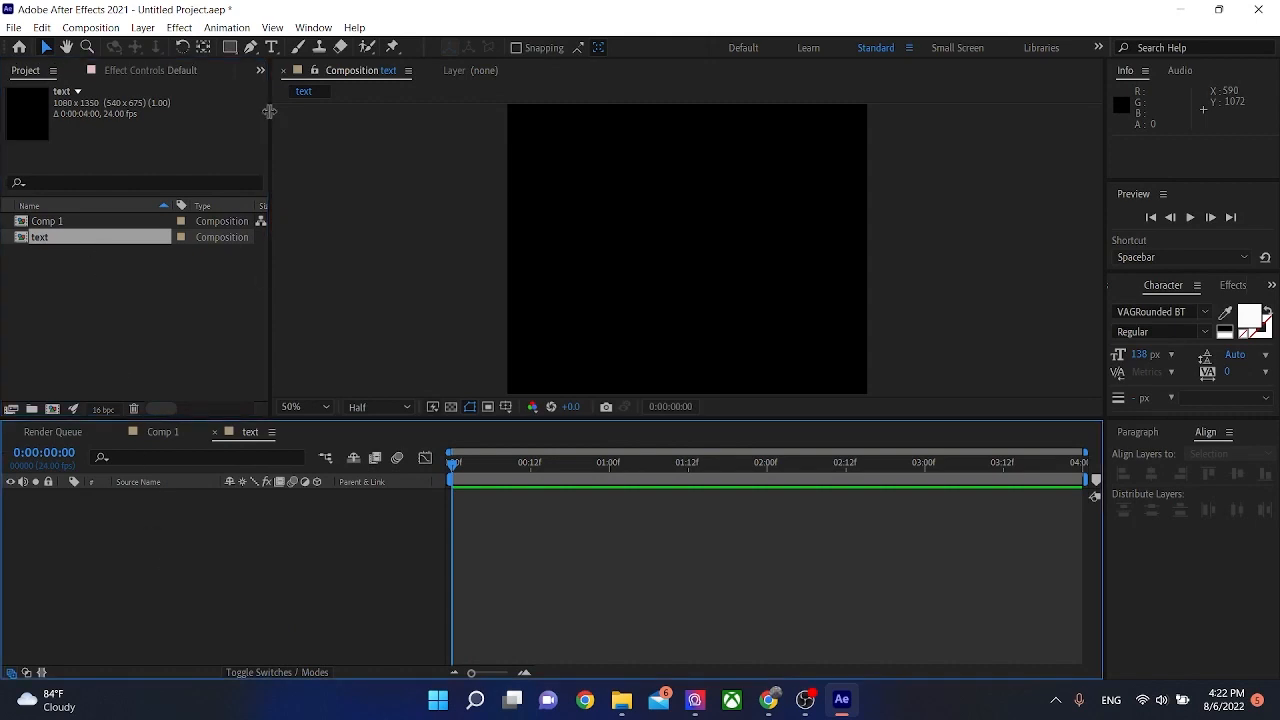
# Add a text layer reading "LIQUID DESIGN" in the composition, with each word on its own line
pyautogui.click(271, 47)
pyautogui.click(607, 172)
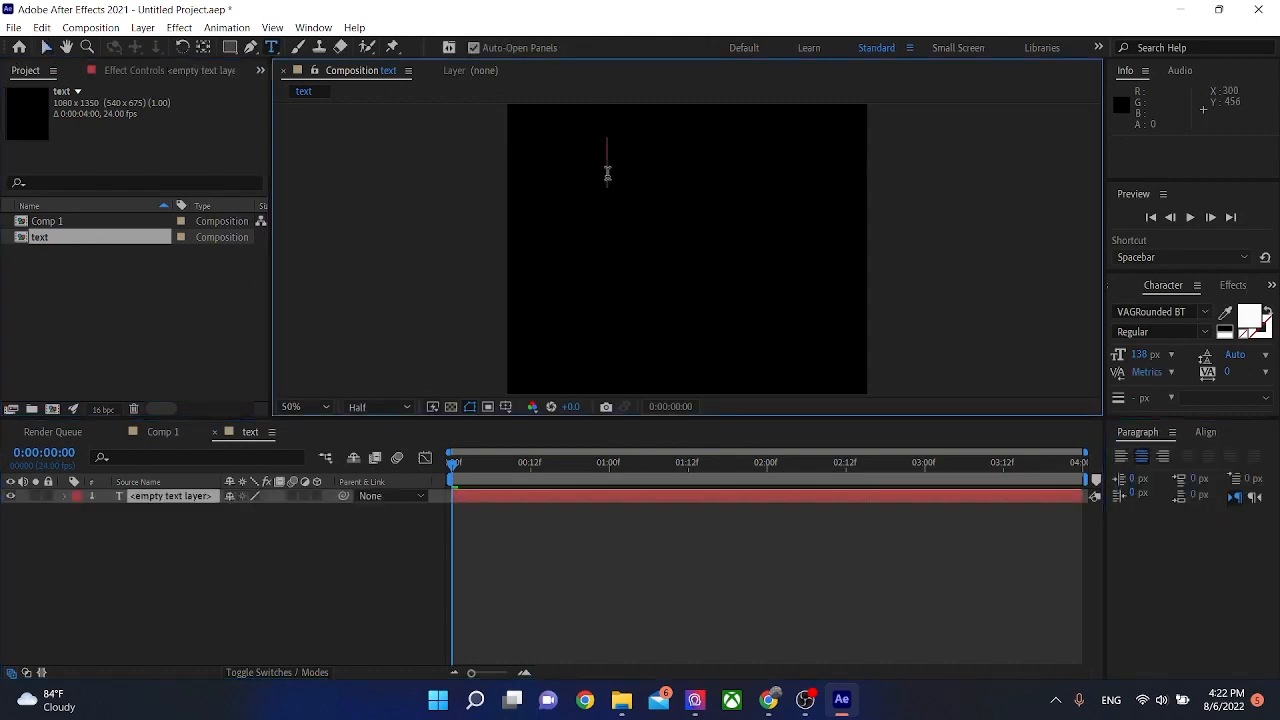
pyautogui.write('L')
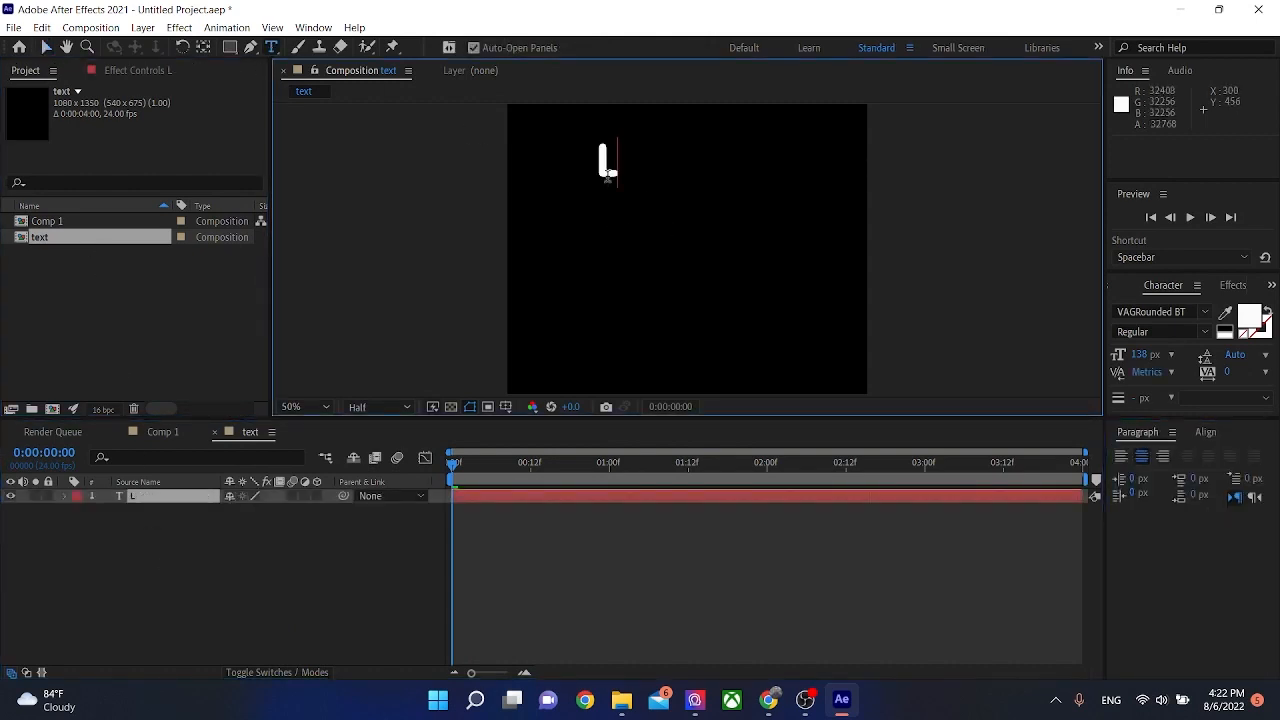
pyautogui.write('IQ')
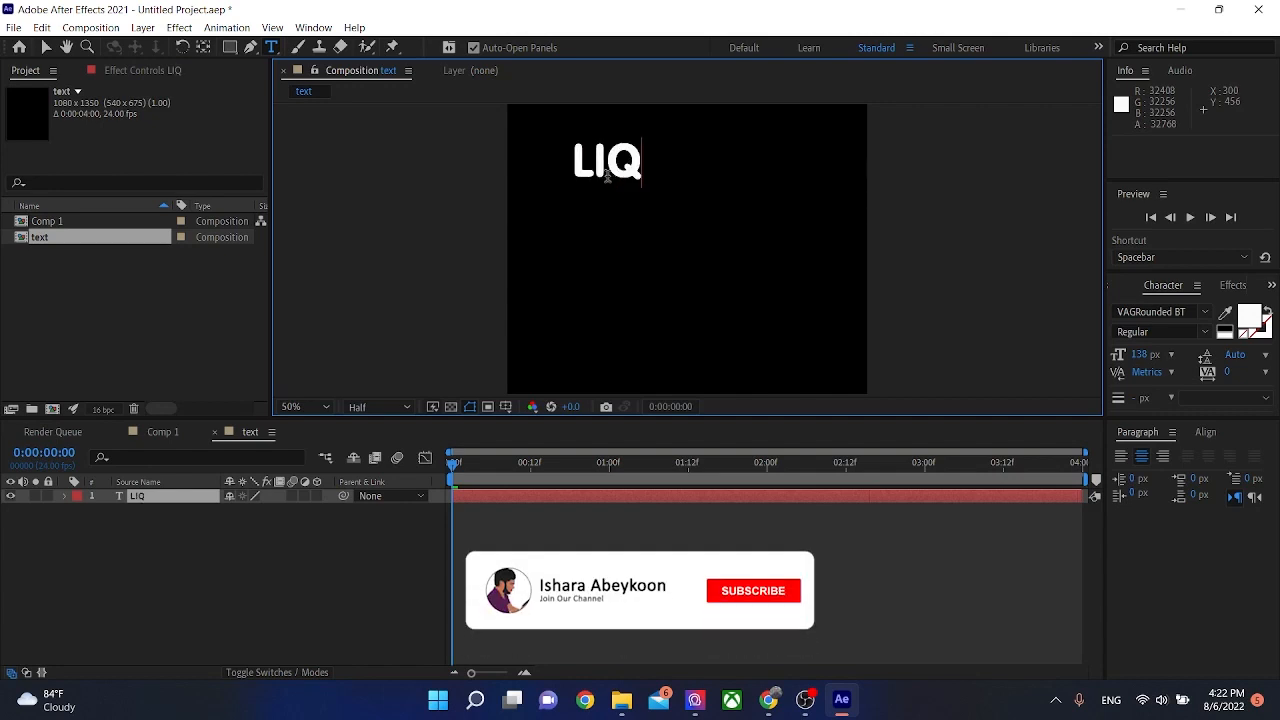
pyautogui.write('UI')
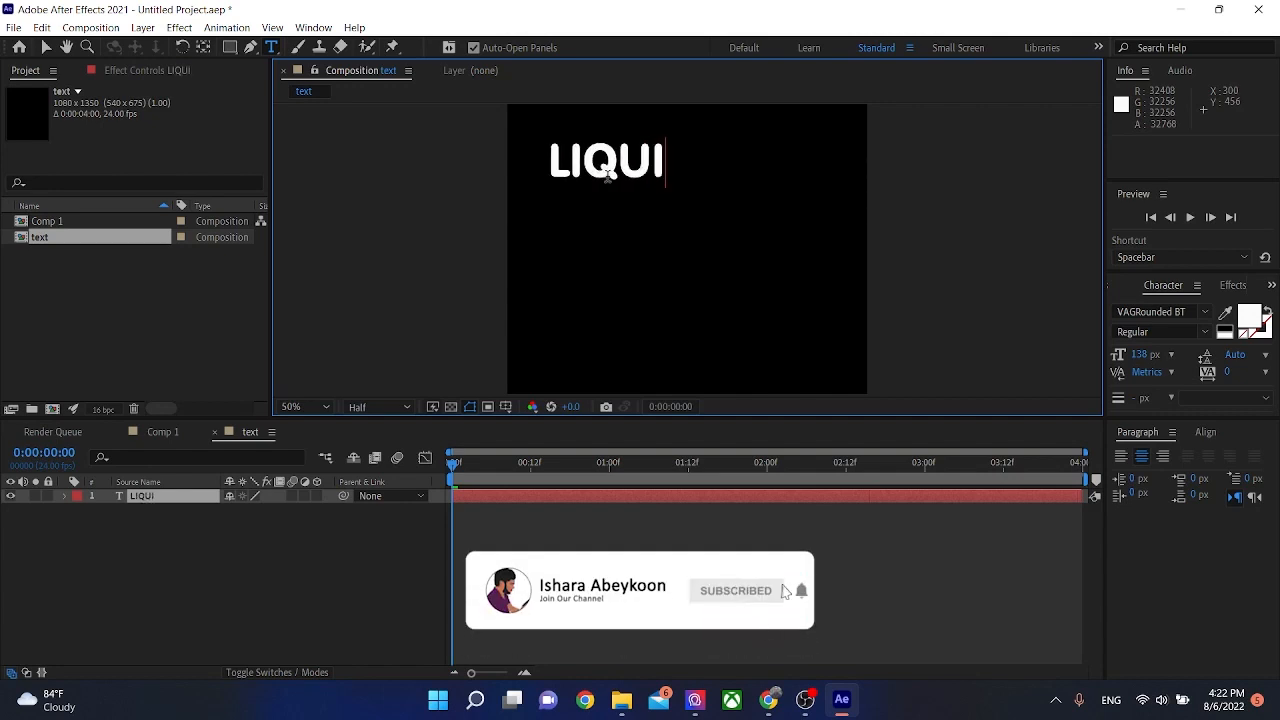
pyautogui.write('D D')
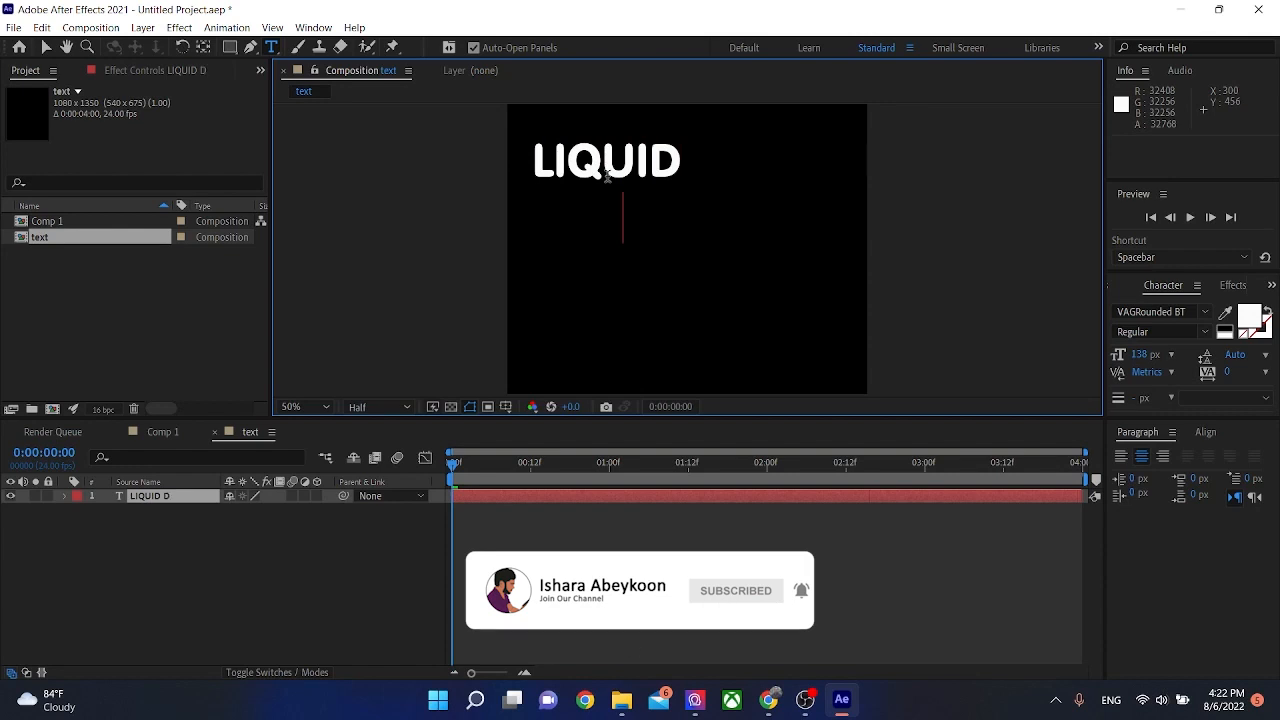
pyautogui.write('ES')
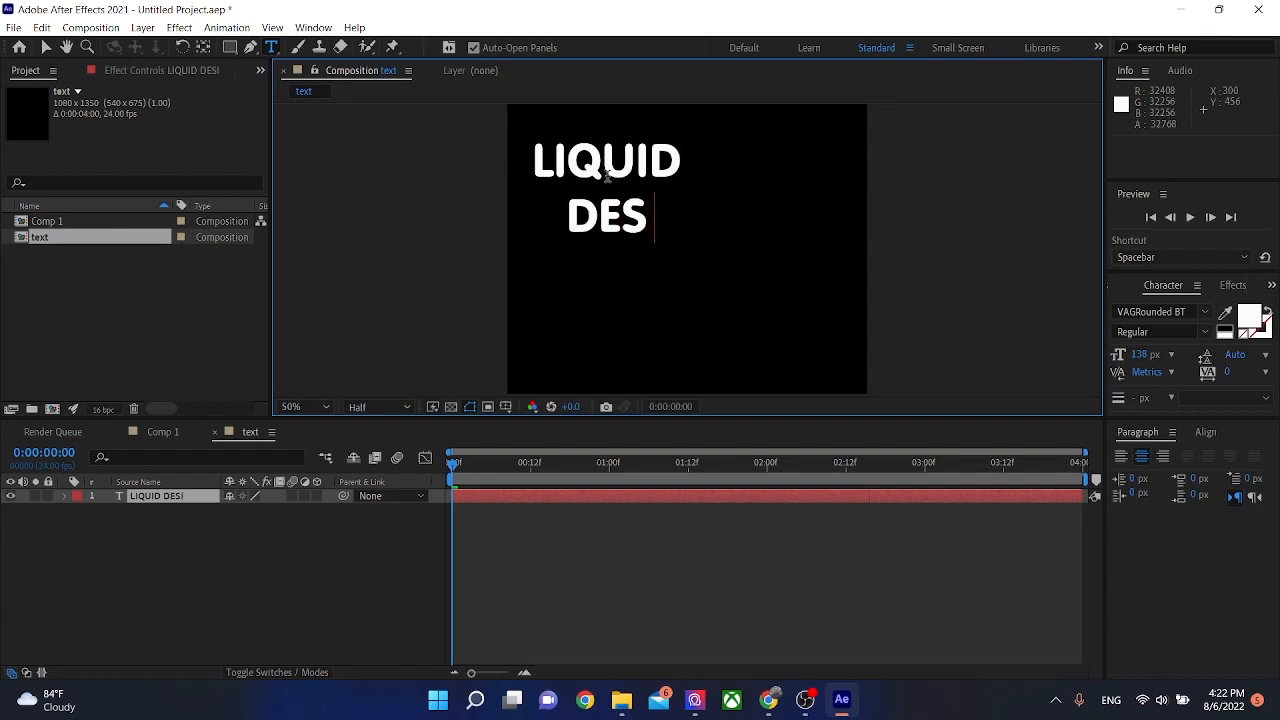
pyautogui.write('IGN')
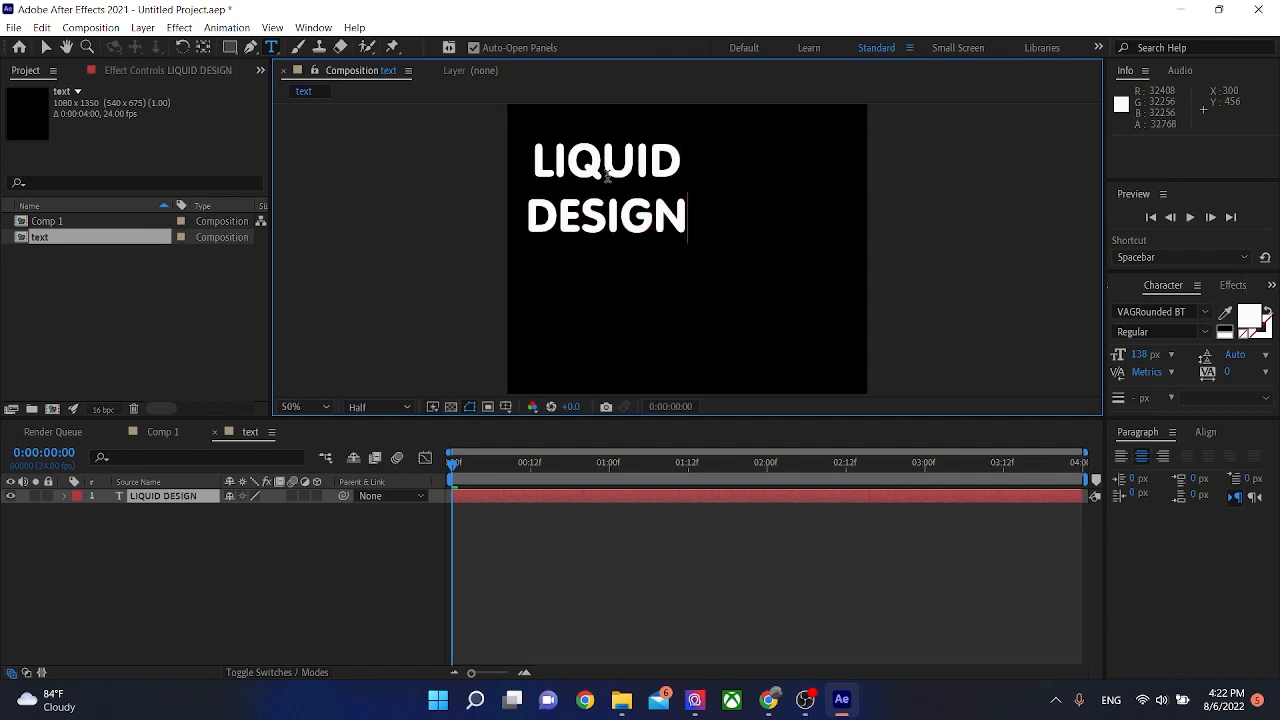
# Move the text layer's anchor point to the middle of the words and centre the layer horizontally and vertically in the composition
pyautogui.click(203, 47)
pyautogui.moveTo(604, 178); pyautogui.dragTo(606, 187)
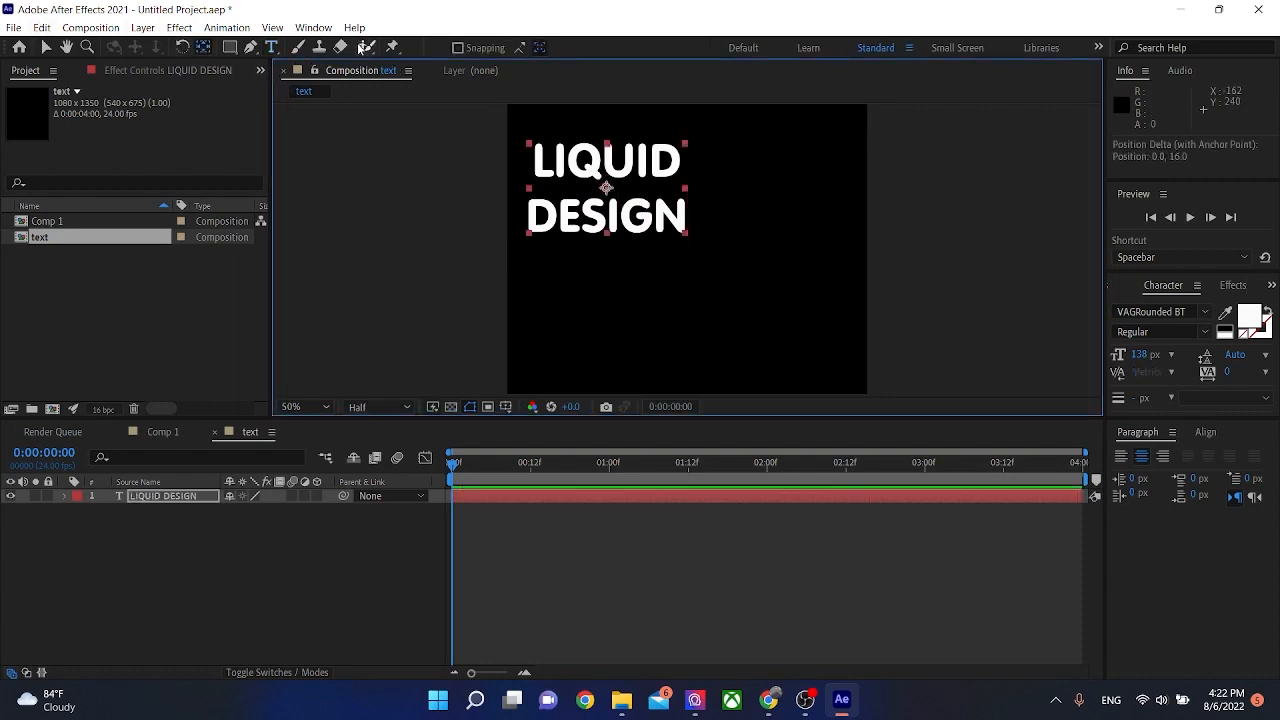
pyautogui.click(1215, 433)
pyautogui.click(1151, 474)
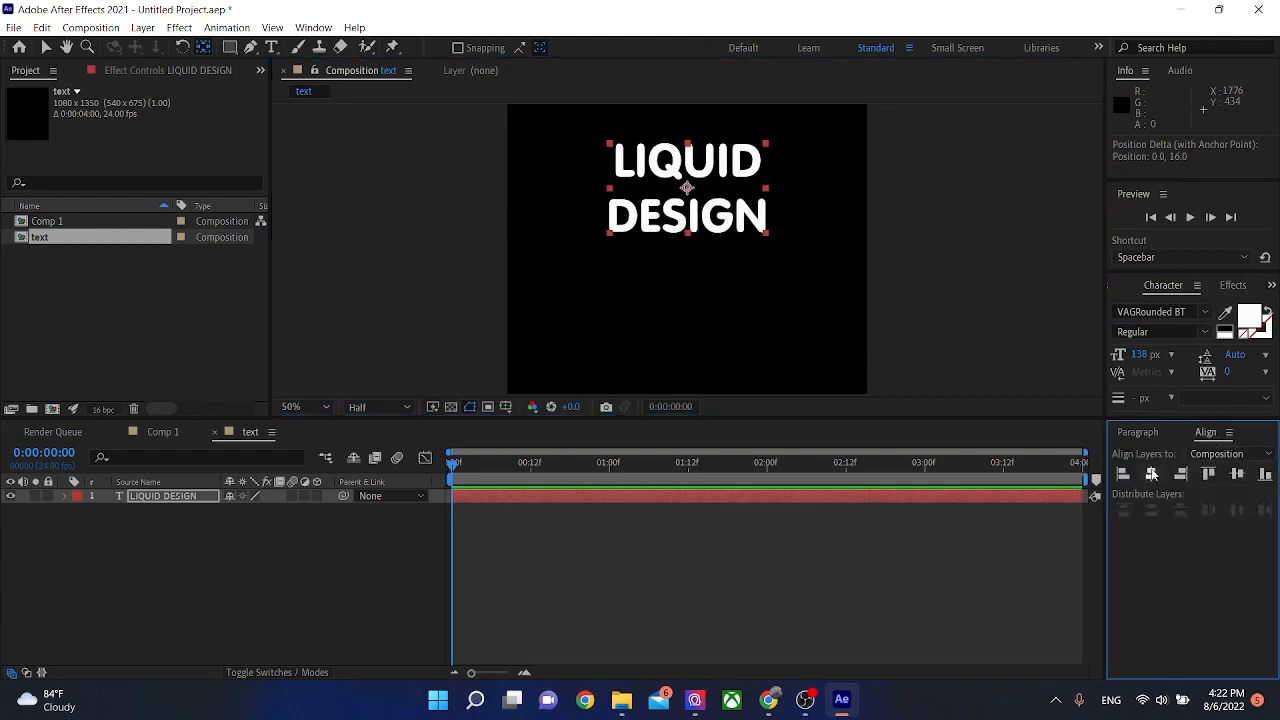
pyautogui.click(1240, 476)
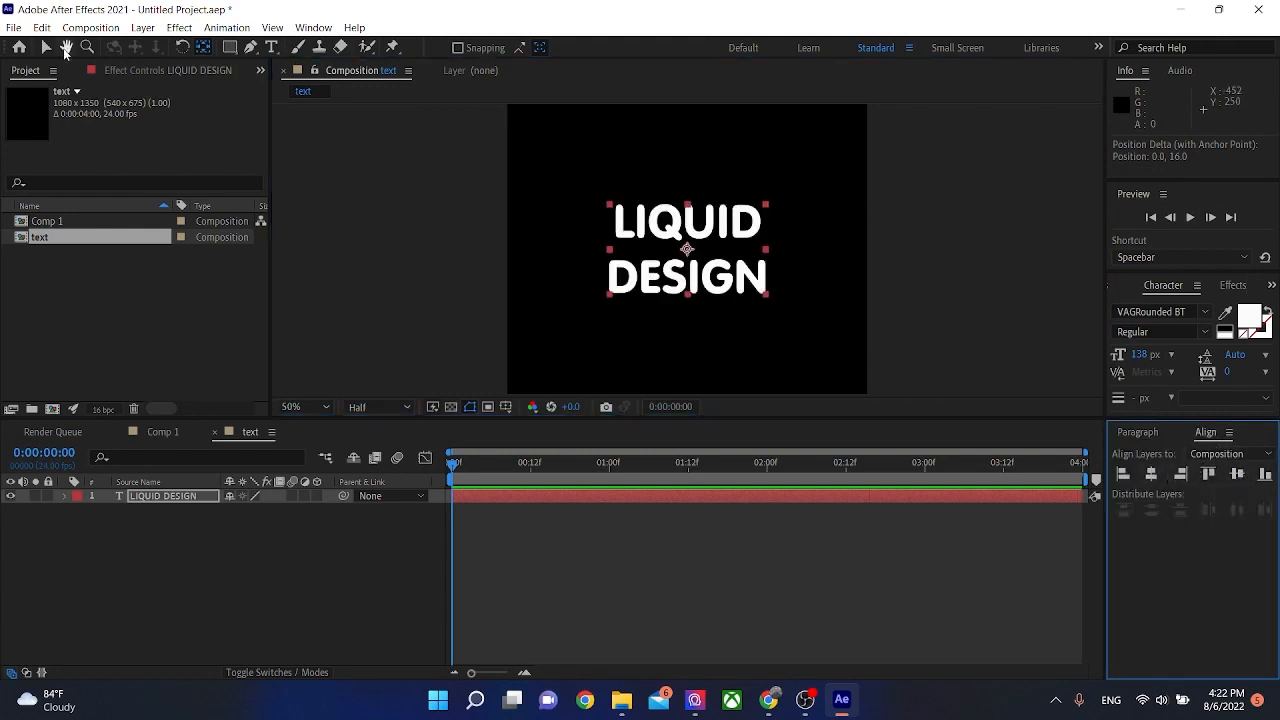
pyautogui.click(48, 49)
pyautogui.click(154, 546)
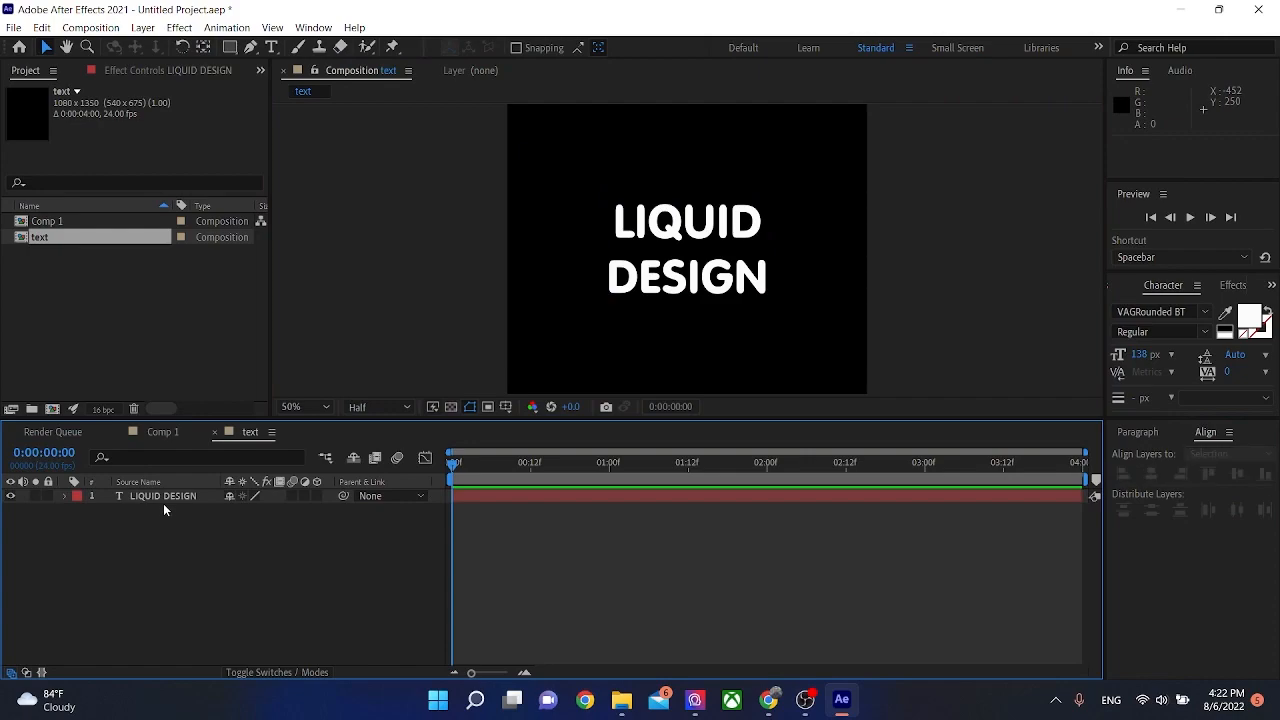
# Add an Opacity text animator to the LIQUID DESIGN layer and set its opacity to 0%
pyautogui.click(163, 498)
pyautogui.click(70, 492)
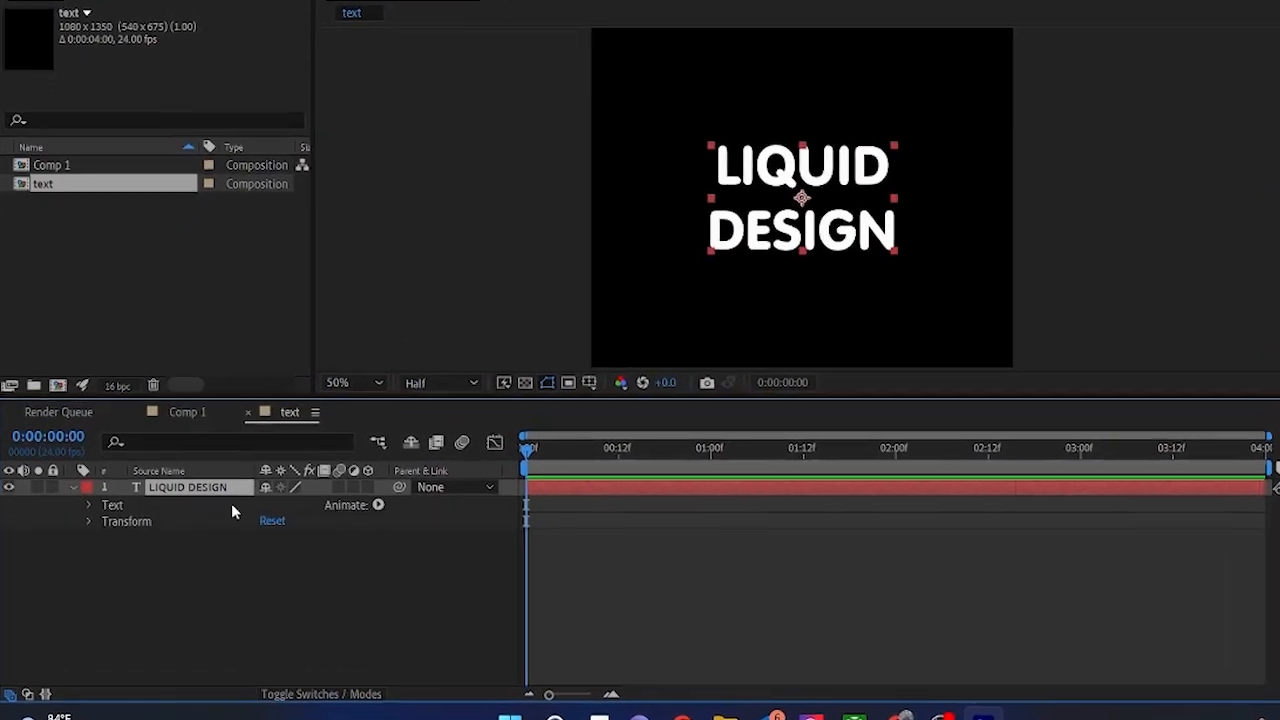
pyautogui.click(404, 503)
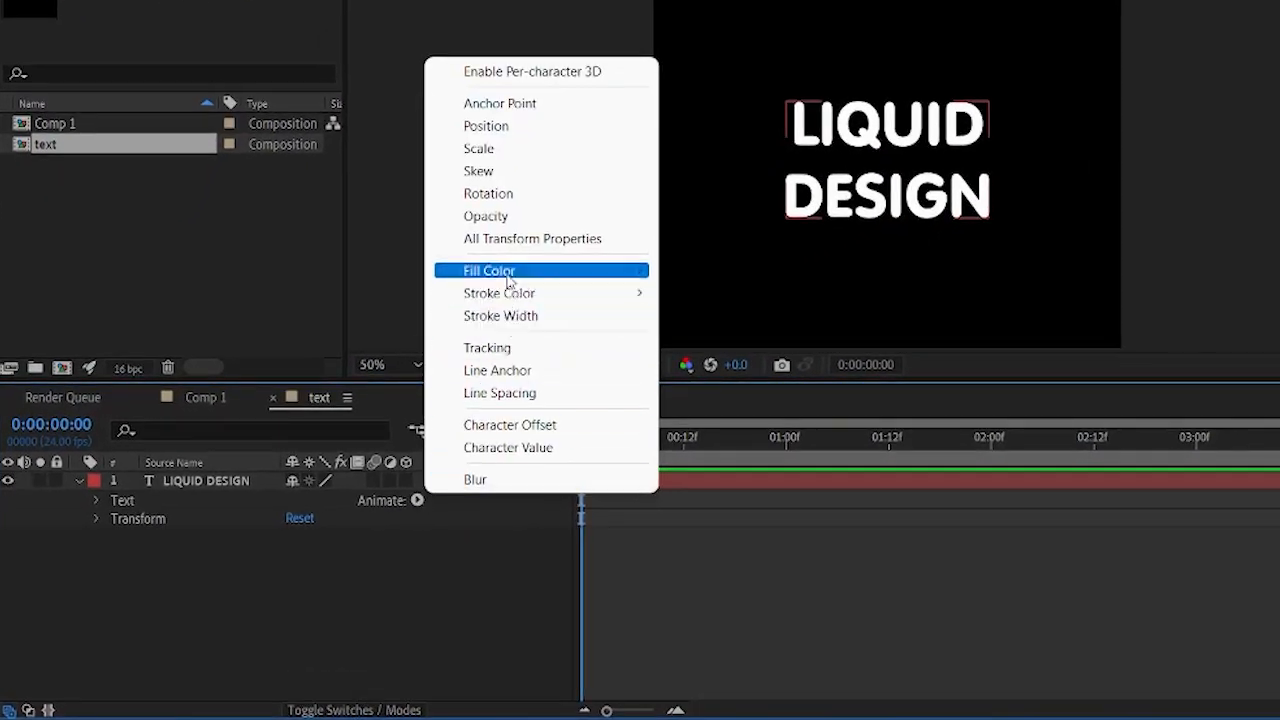
pyautogui.click(508, 224)
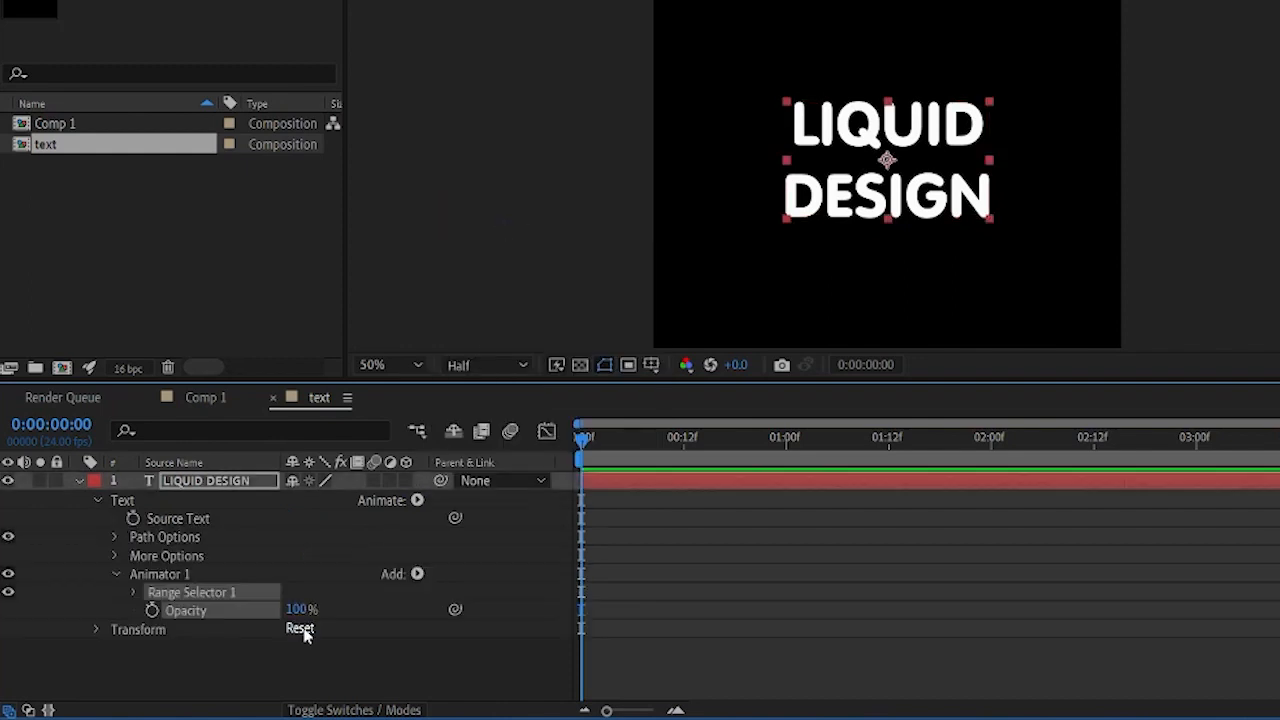
pyautogui.moveTo(300, 609); pyautogui.dragTo(183, 615)
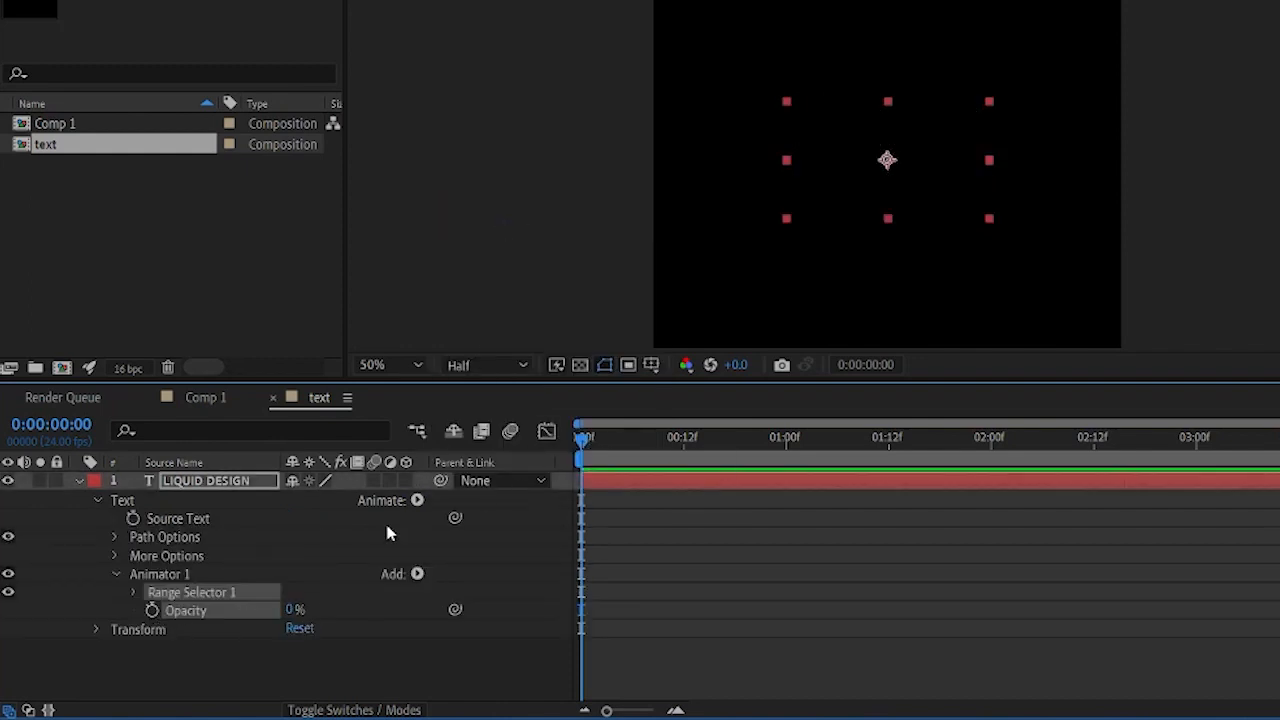
# Keyframe the range selector's Offset at 100% at 0:00:02:00
pyautogui.click(135, 593)
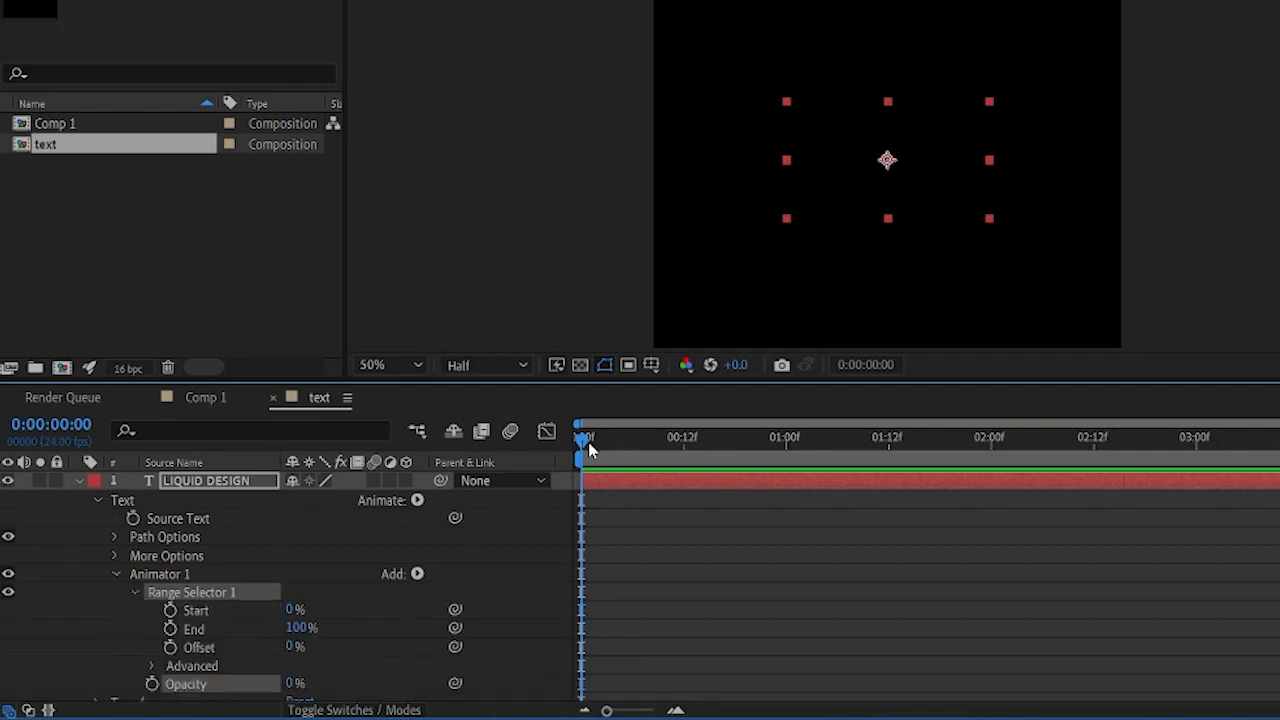
pyautogui.moveTo(584, 450); pyautogui.dragTo(996, 466)
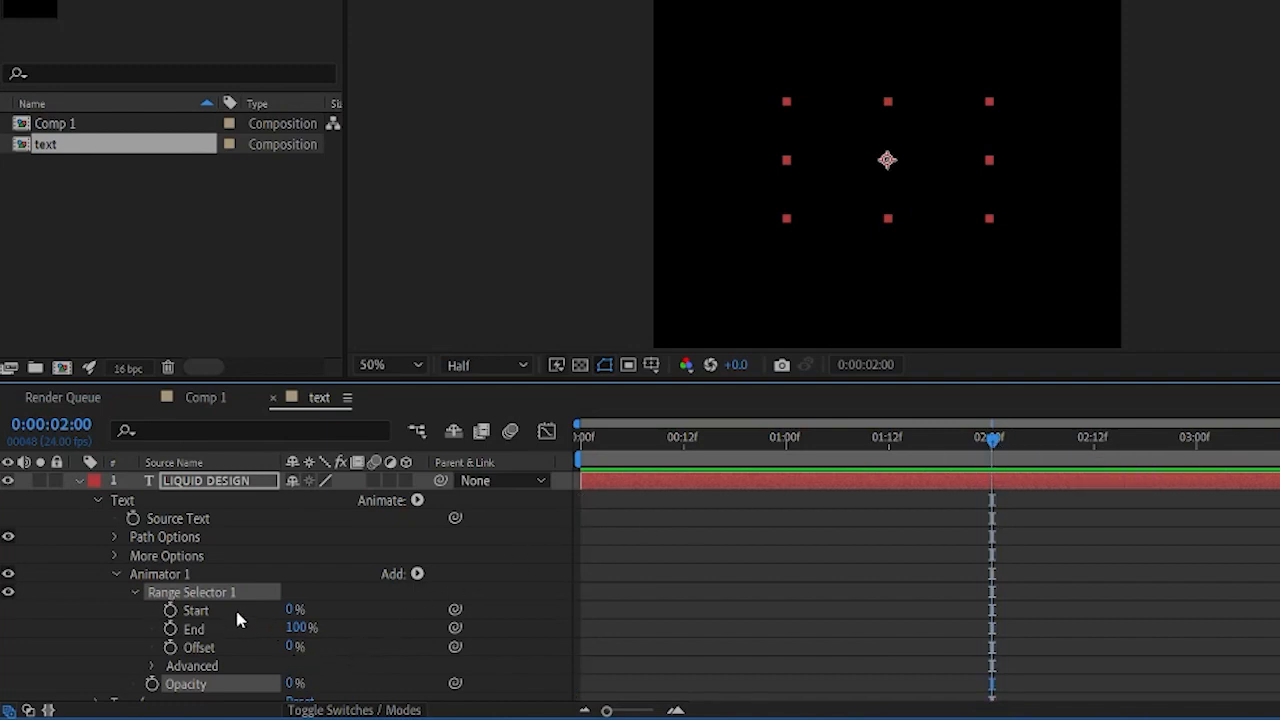
pyautogui.moveTo(291, 648); pyautogui.dragTo(440, 646)
pyautogui.click(171, 647)
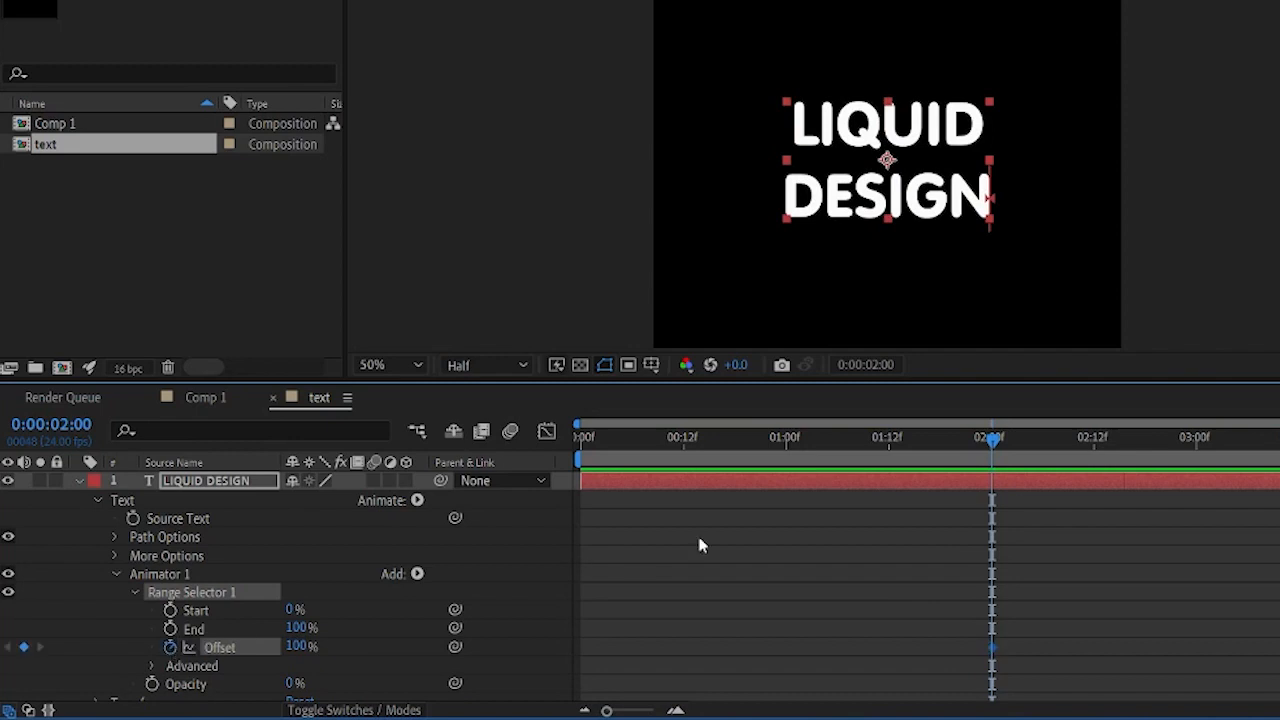
# Set the range selector's Offset to 0% at 0:00:00:00 and scrub through the reveal
pyautogui.moveTo(992, 440); pyautogui.dragTo(565, 470)
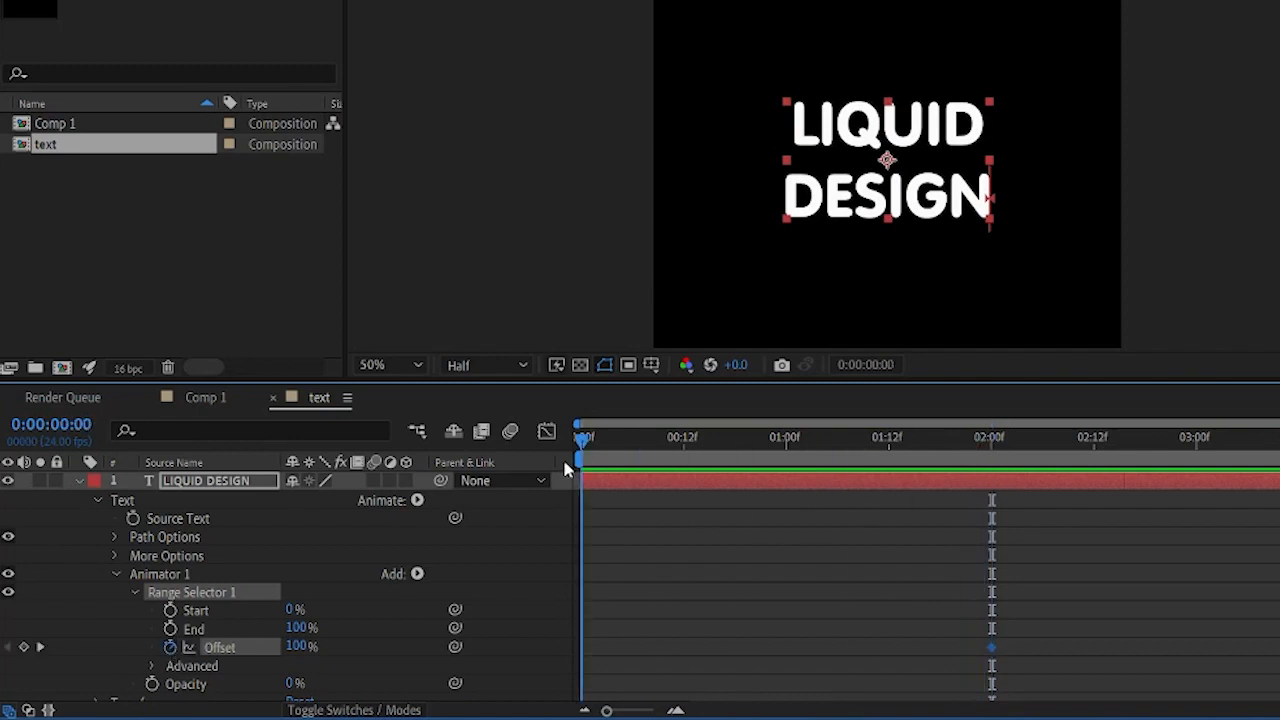
pyautogui.click(300, 646)
pyautogui.write('0')
pyautogui.press('Return')
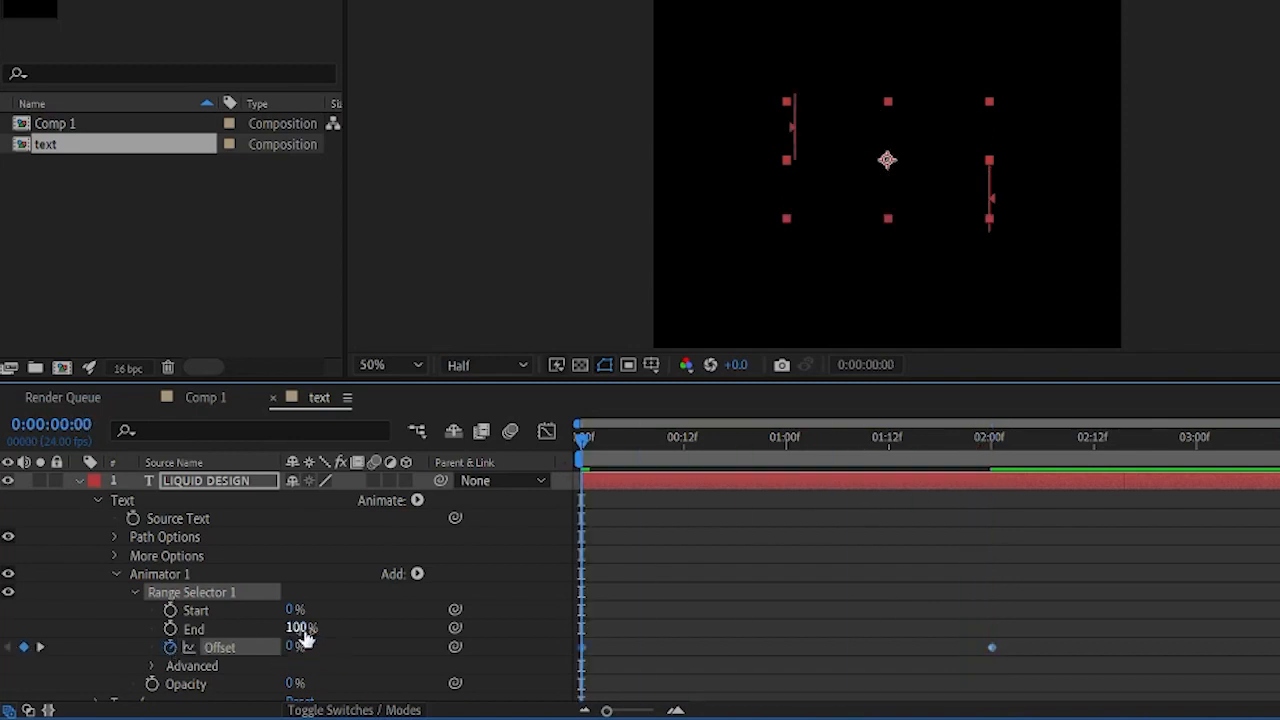
pyautogui.moveTo(583, 437); pyautogui.dragTo(981, 476)
# Turn on Randomize Order in the range selector's advanced options and preview the animation from the start
pyautogui.scroll(-1, 233, 650)
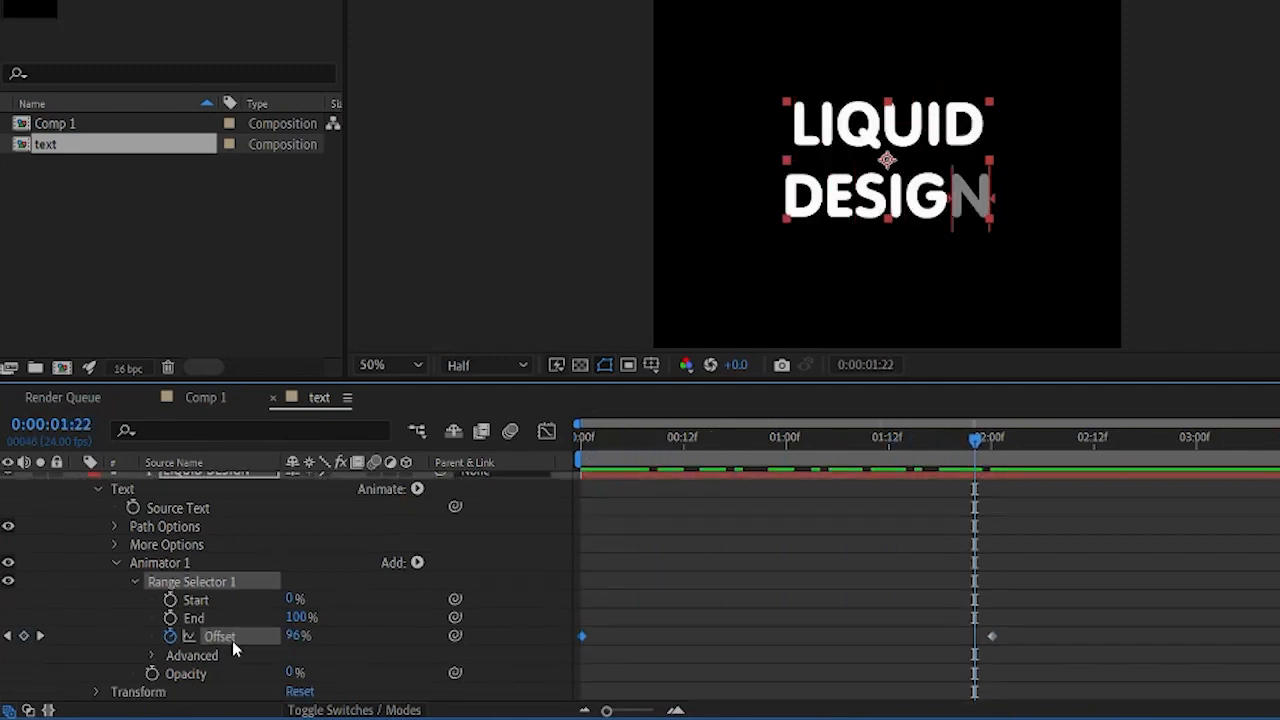
pyautogui.click(152, 656)
pyautogui.scroll(-1, 316, 607)
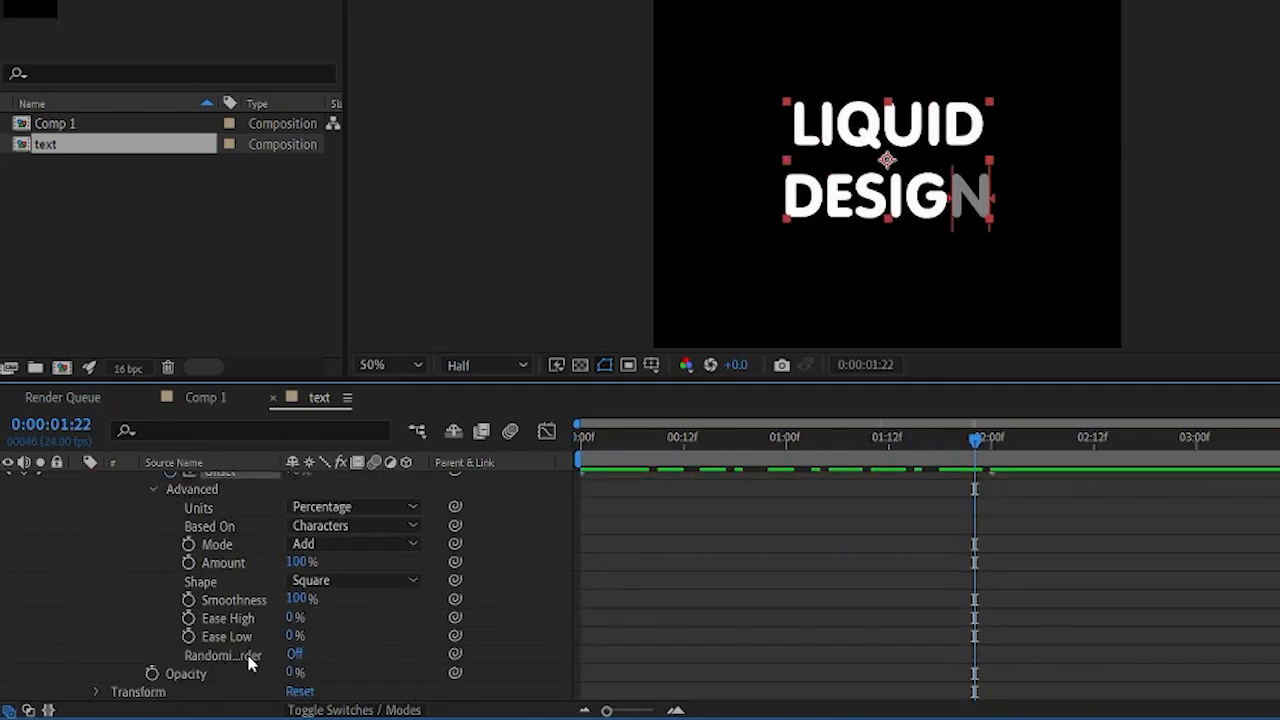
pyautogui.click(293, 653)
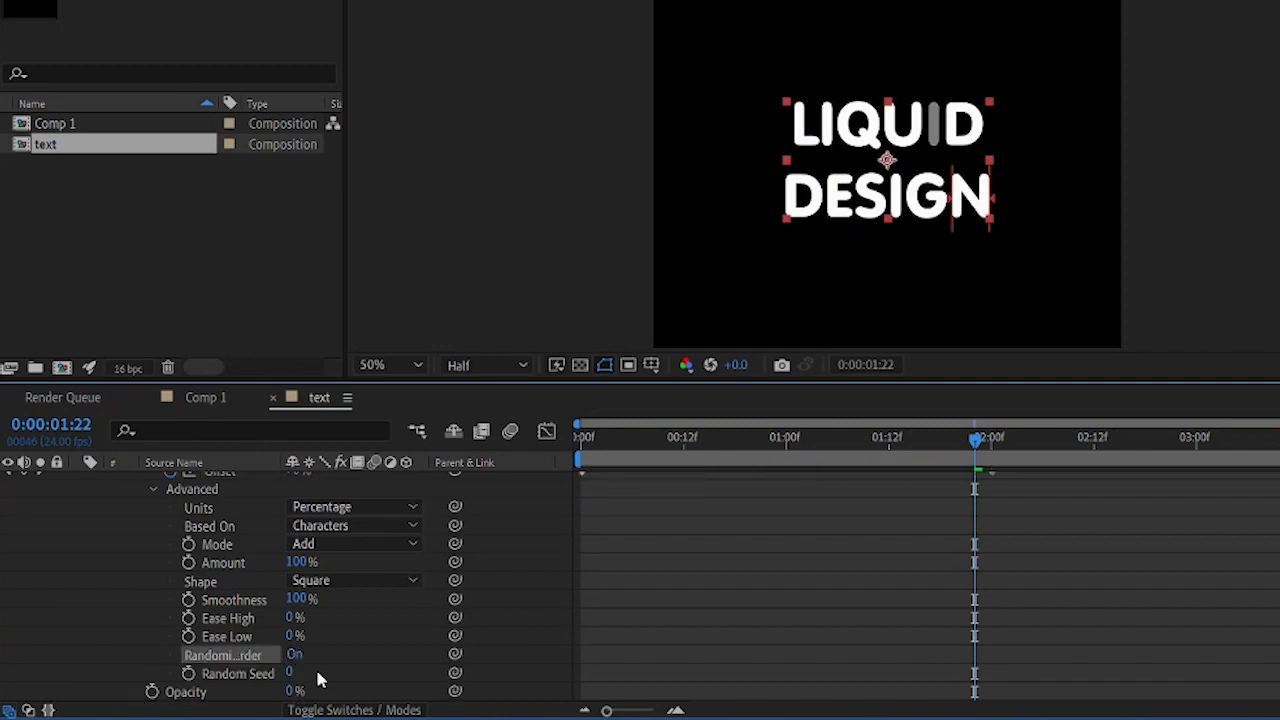
pyautogui.moveTo(976, 440); pyautogui.dragTo(558, 492)
pyautogui.press('space')
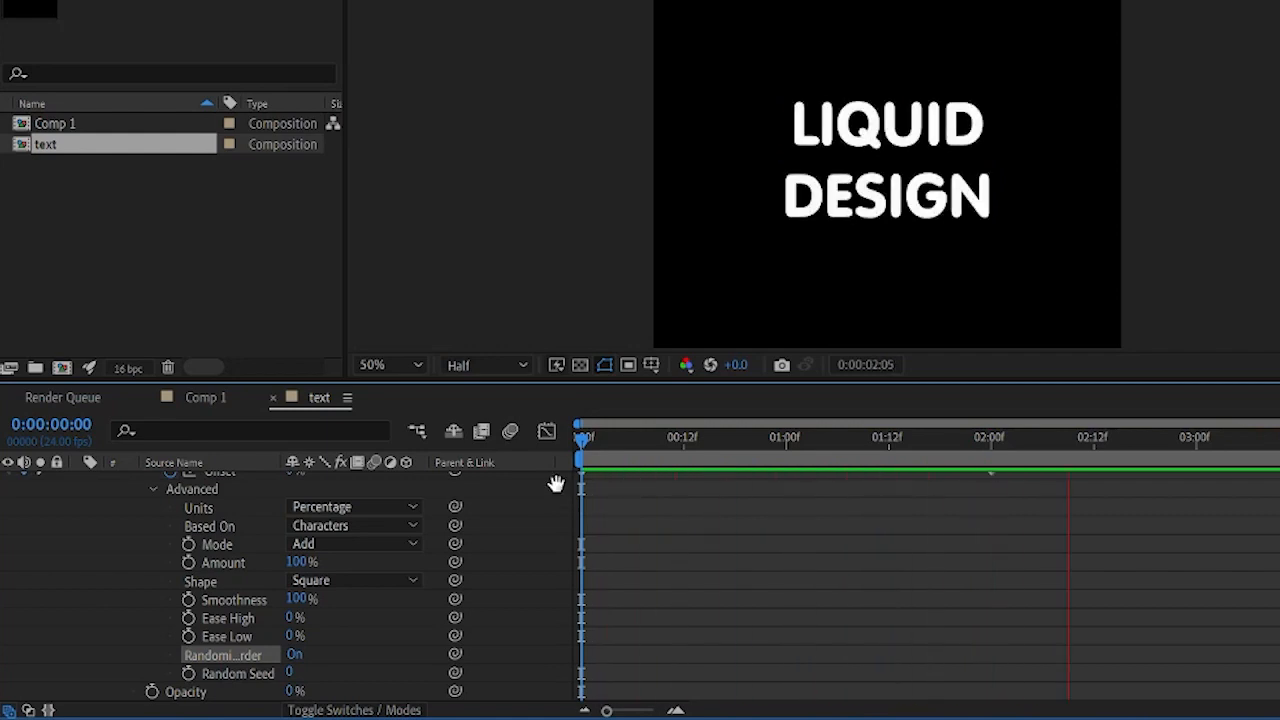
pyautogui.press('space')
# Set the range selector's Random Seed to 17 and preview the animation from the start
pyautogui.moveTo(291, 672)
pyautogui.mouseDown()
pyautogui.moveTo(313, 671)
pyautogui.moveTo(306, 679)
pyautogui.mouseUp()
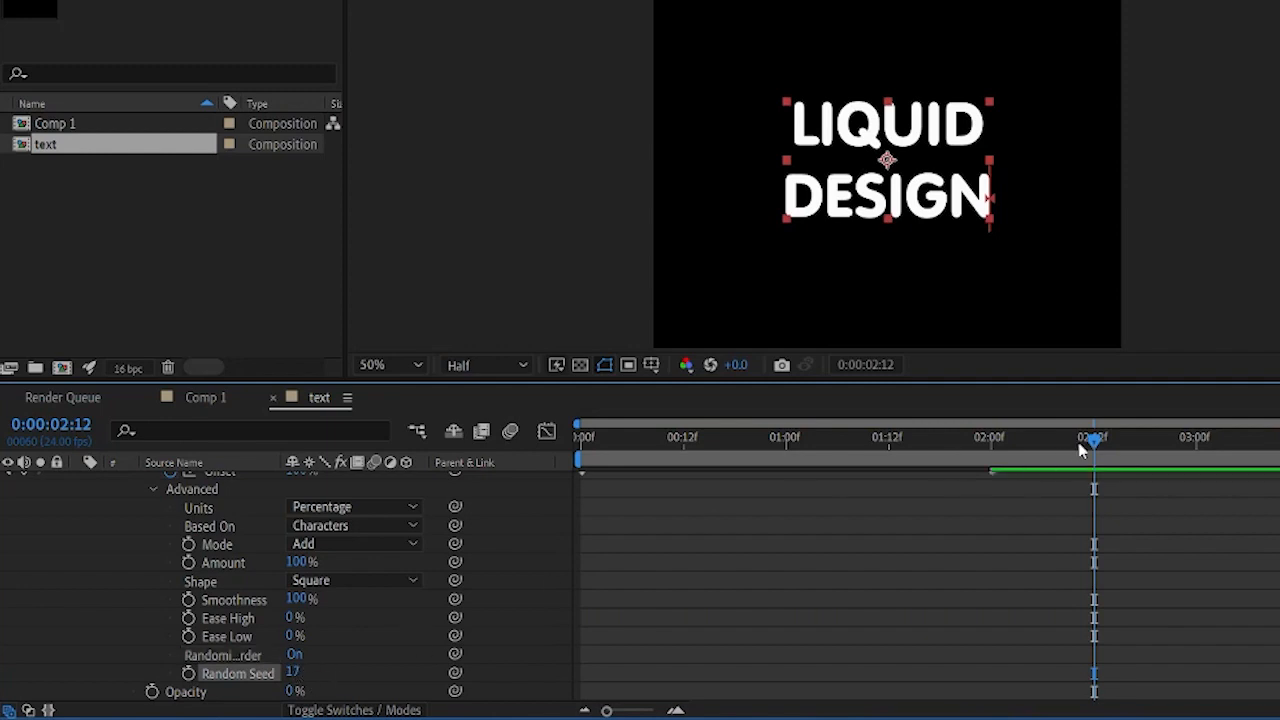
pyautogui.moveTo(1094, 440); pyautogui.dragTo(532, 495)
pyautogui.press('space')
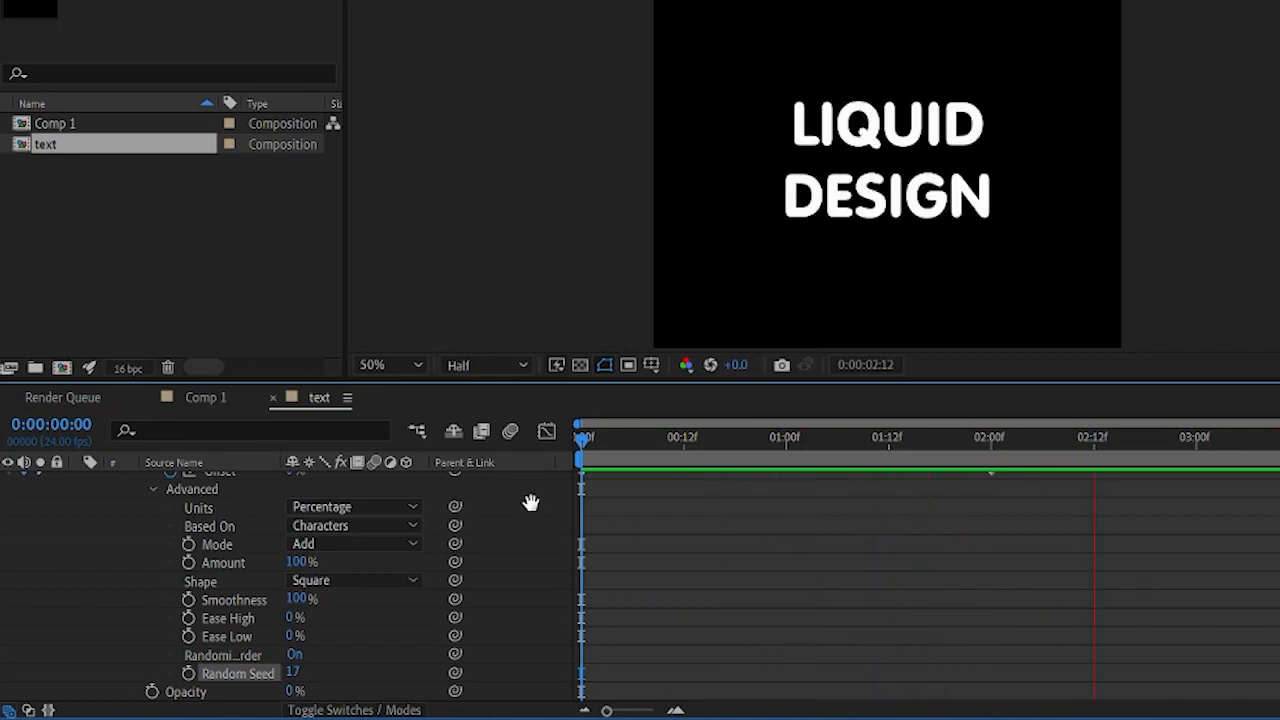
pyautogui.press('space')
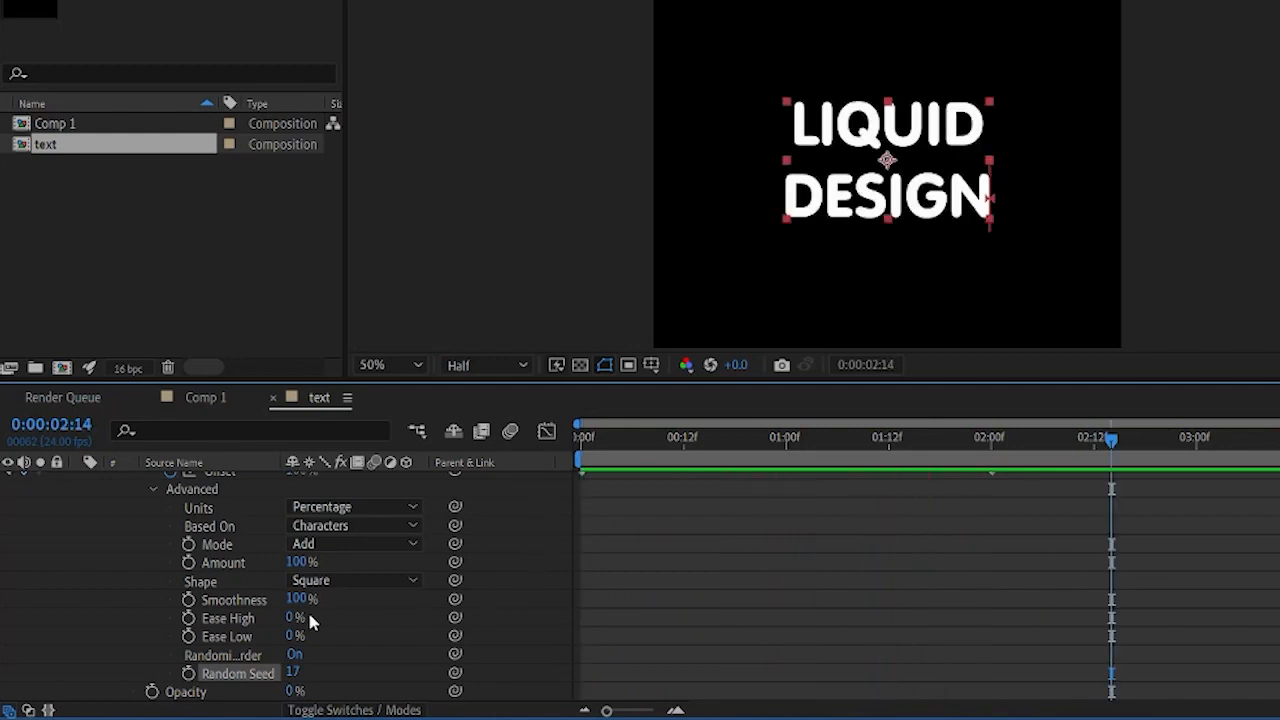
# Animate the text layer's Scale from 100% at 0:00:00:00 to a slightly larger size at 0:00:03:23
pyautogui.scroll(5, 315, 609)
pyautogui.press('Return')
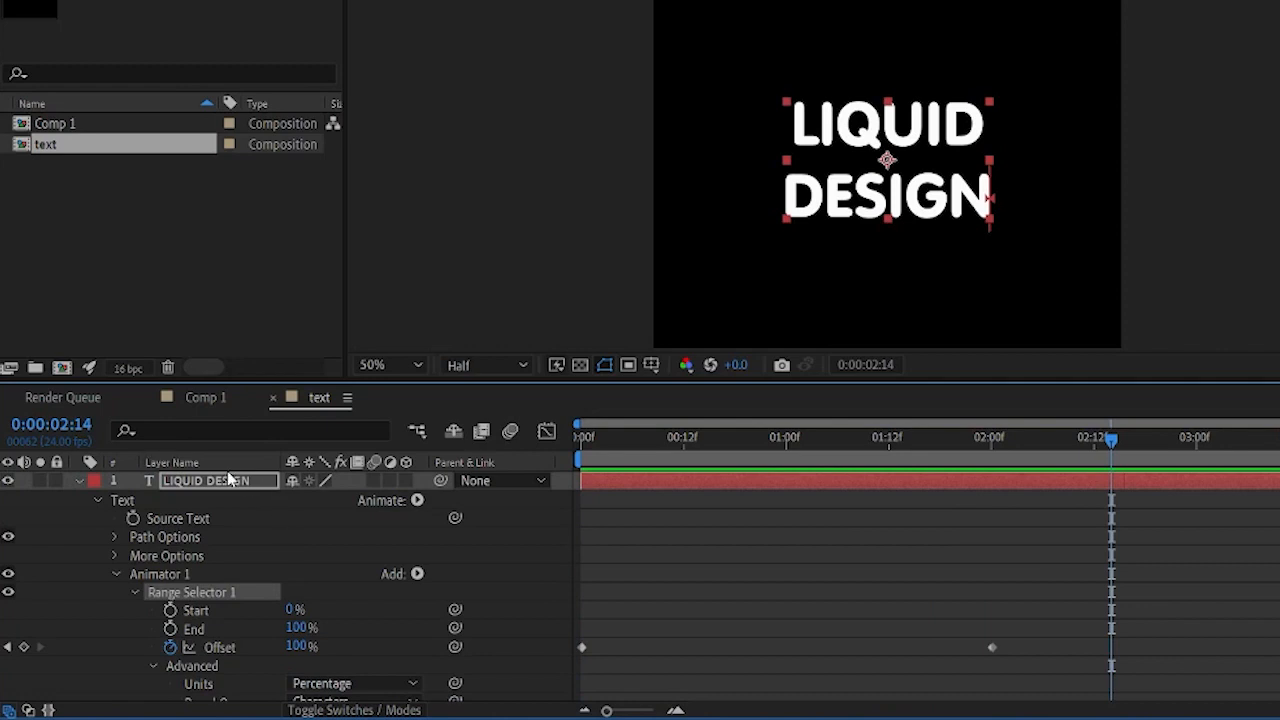
pyautogui.click(78, 481)
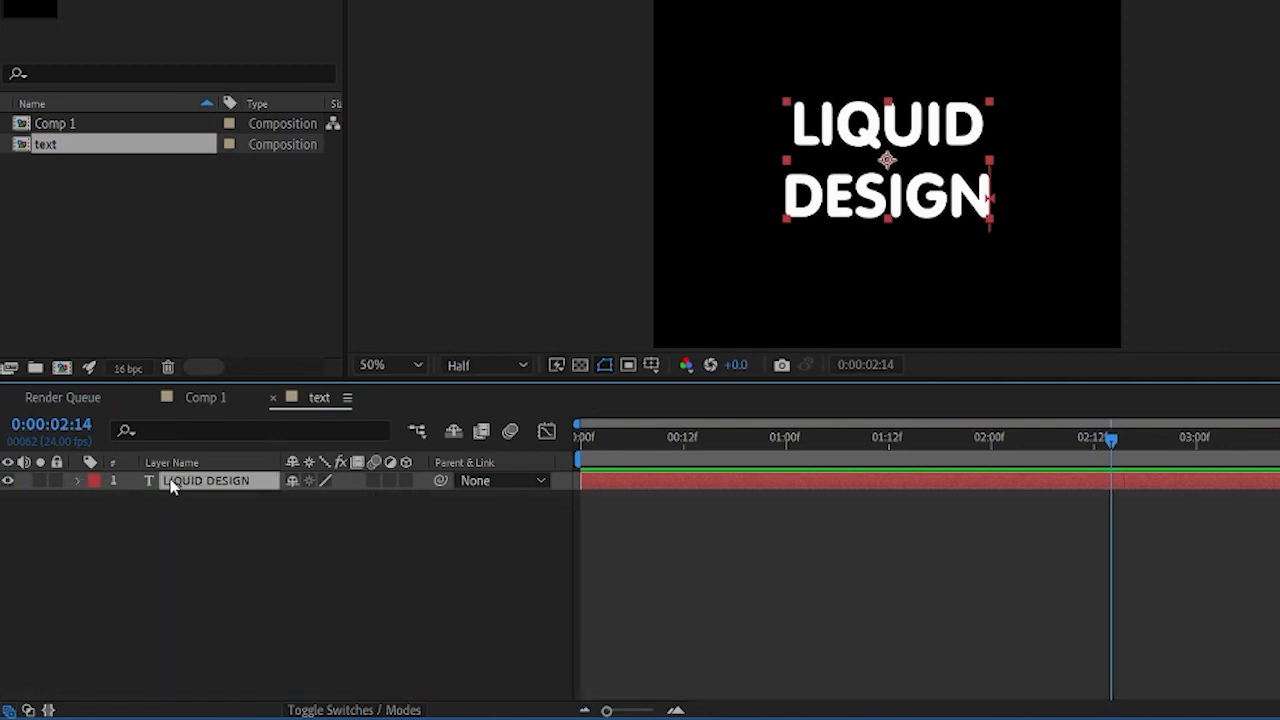
pyautogui.moveTo(1114, 443); pyautogui.dragTo(557, 463)
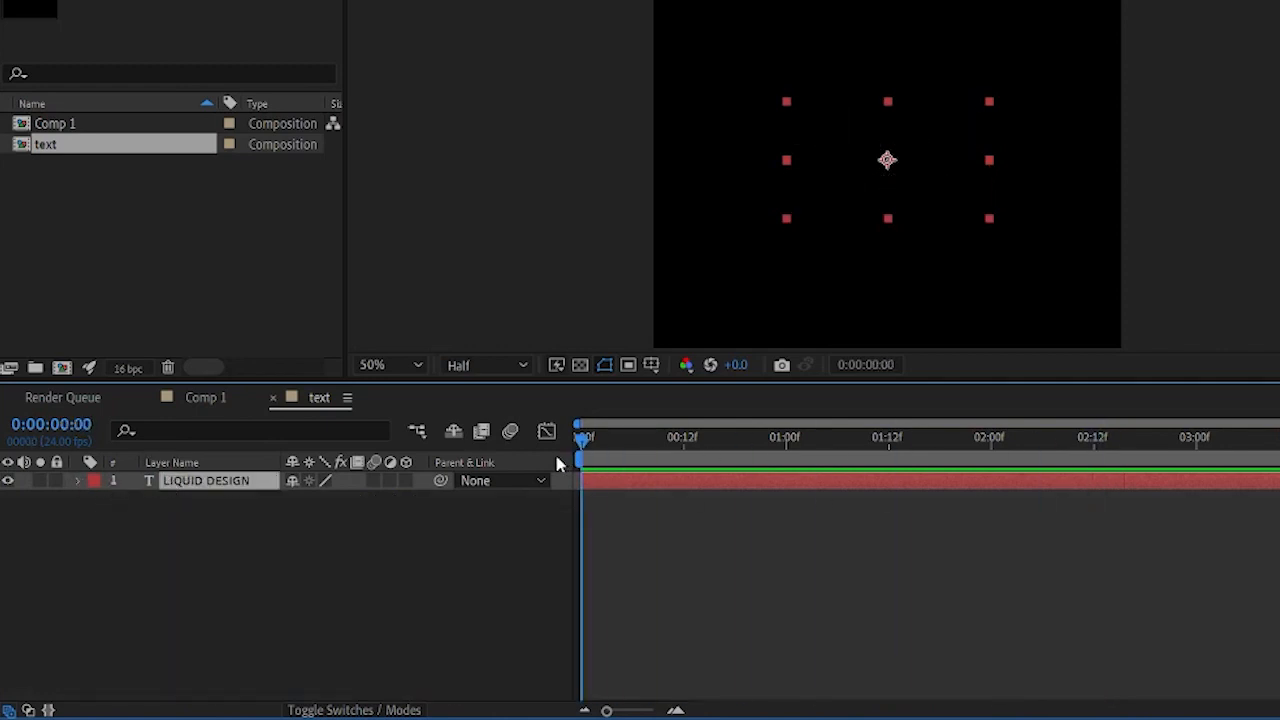
pyautogui.press('s')
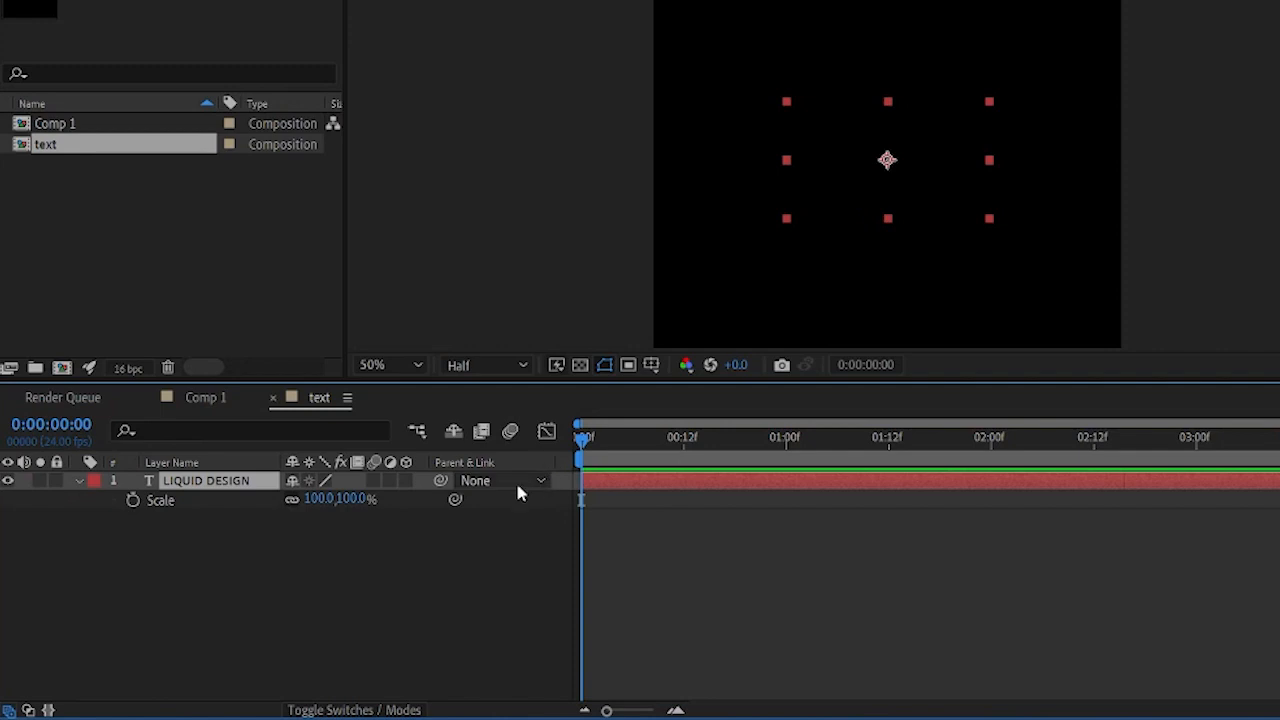
pyautogui.click(133, 500)
pyautogui.press('space')
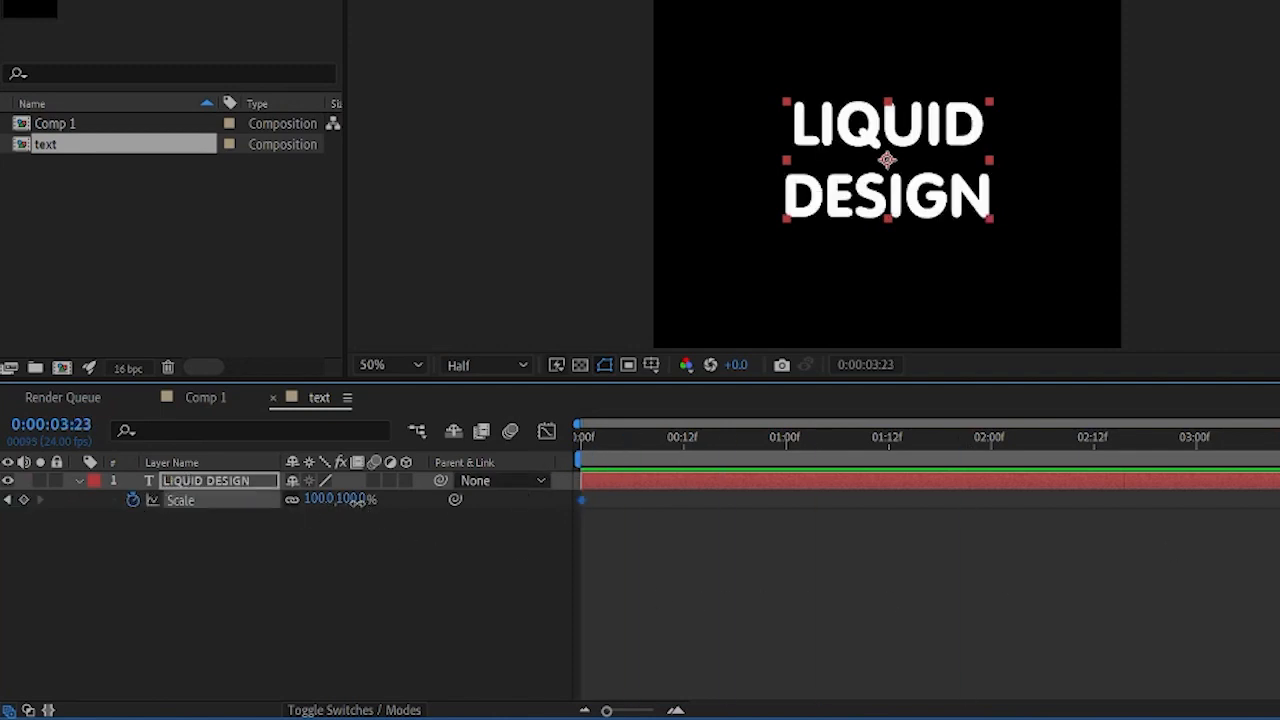
pyautogui.moveTo(358, 499); pyautogui.dragTo(367, 499)
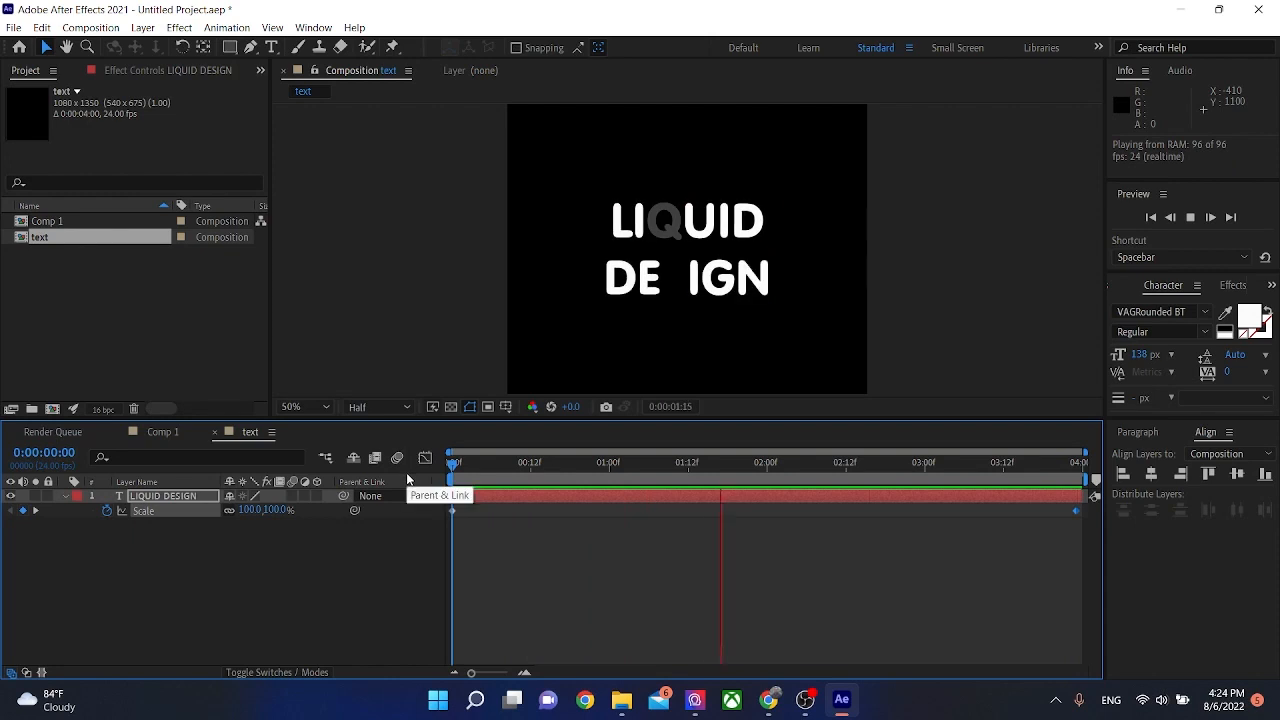
# Stop the preview and scrub the text composition back to 0:00:00:09 to check the scaling reveal
pyautogui.press('space')
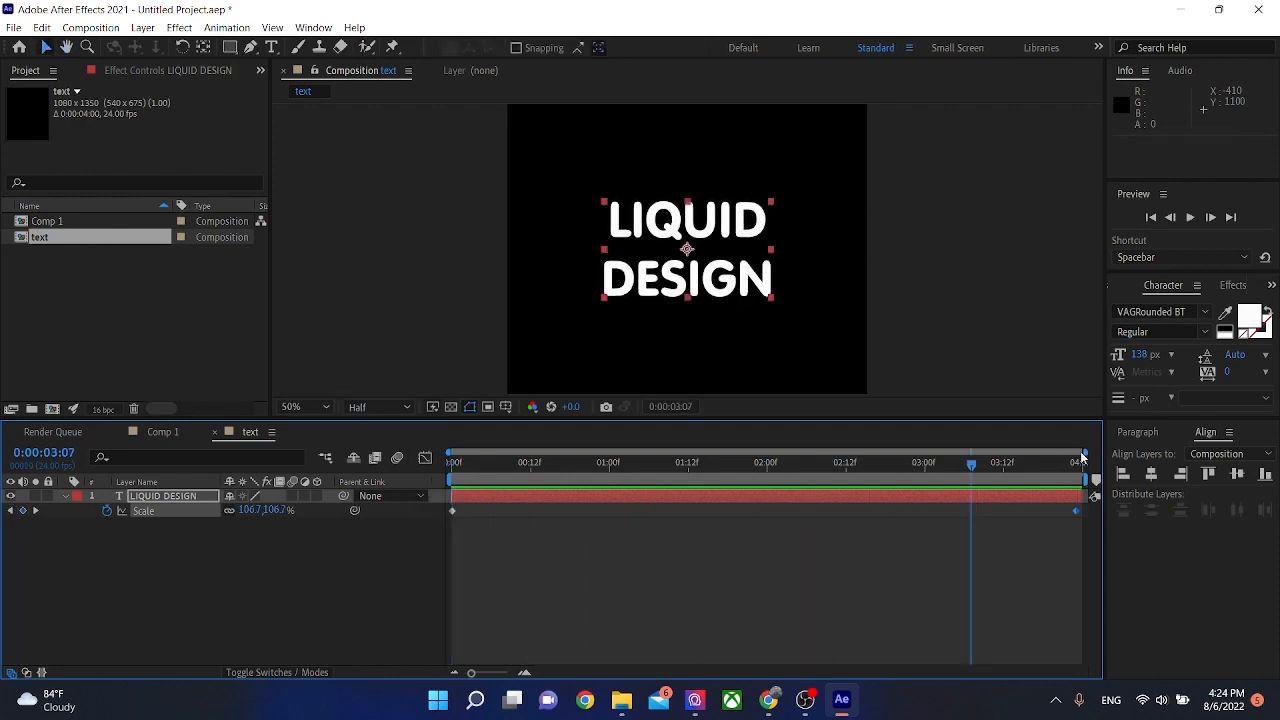
pyautogui.moveTo(975, 466); pyautogui.dragTo(512, 466)
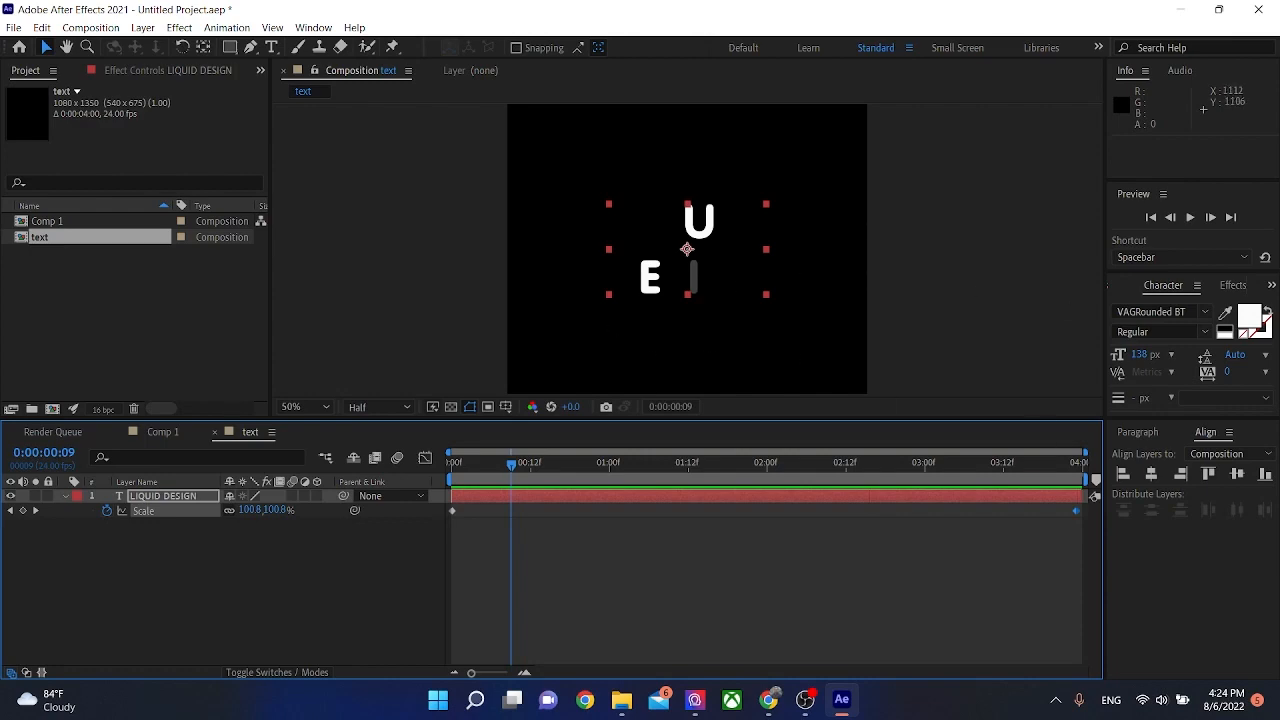
pyautogui.click(336, 591)
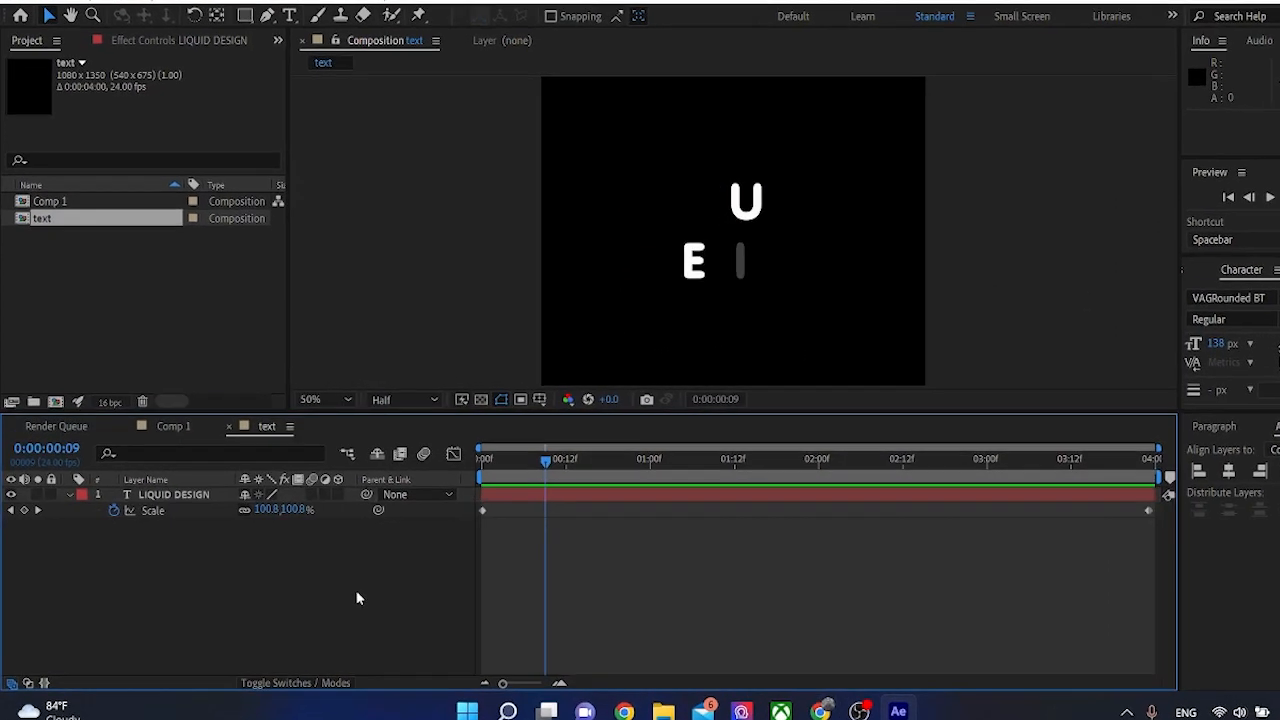
# Place the text composition in Comp 1 and create an adjustment layer above it
pyautogui.click(173, 426)
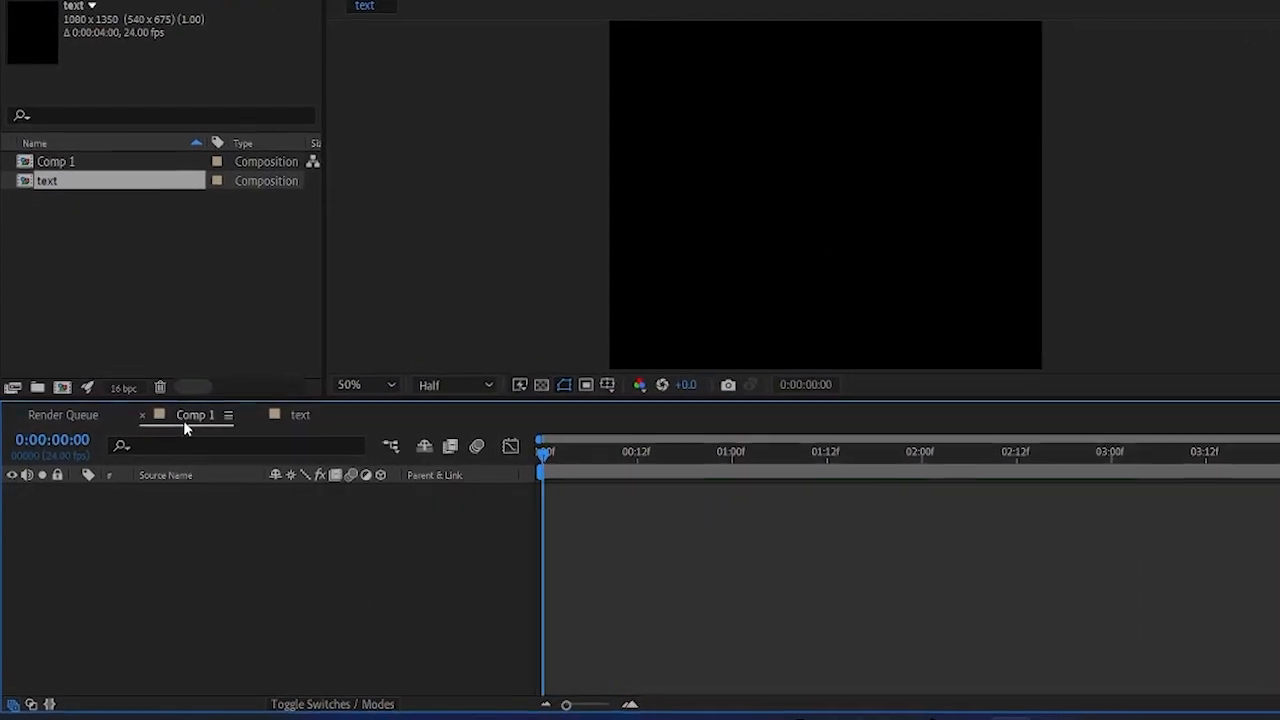
pyautogui.moveTo(83, 170); pyautogui.dragTo(117, 609)
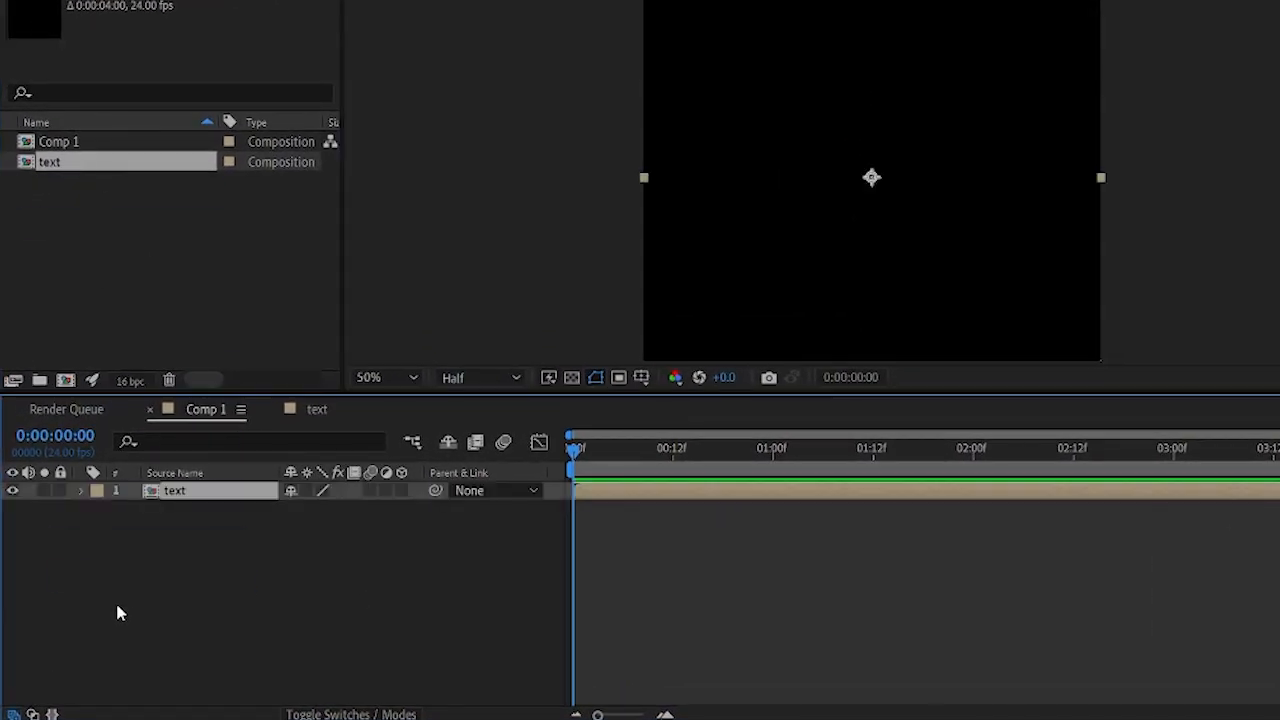
pyautogui.rightClick(181, 597)
pyautogui.moveTo(220, 340)
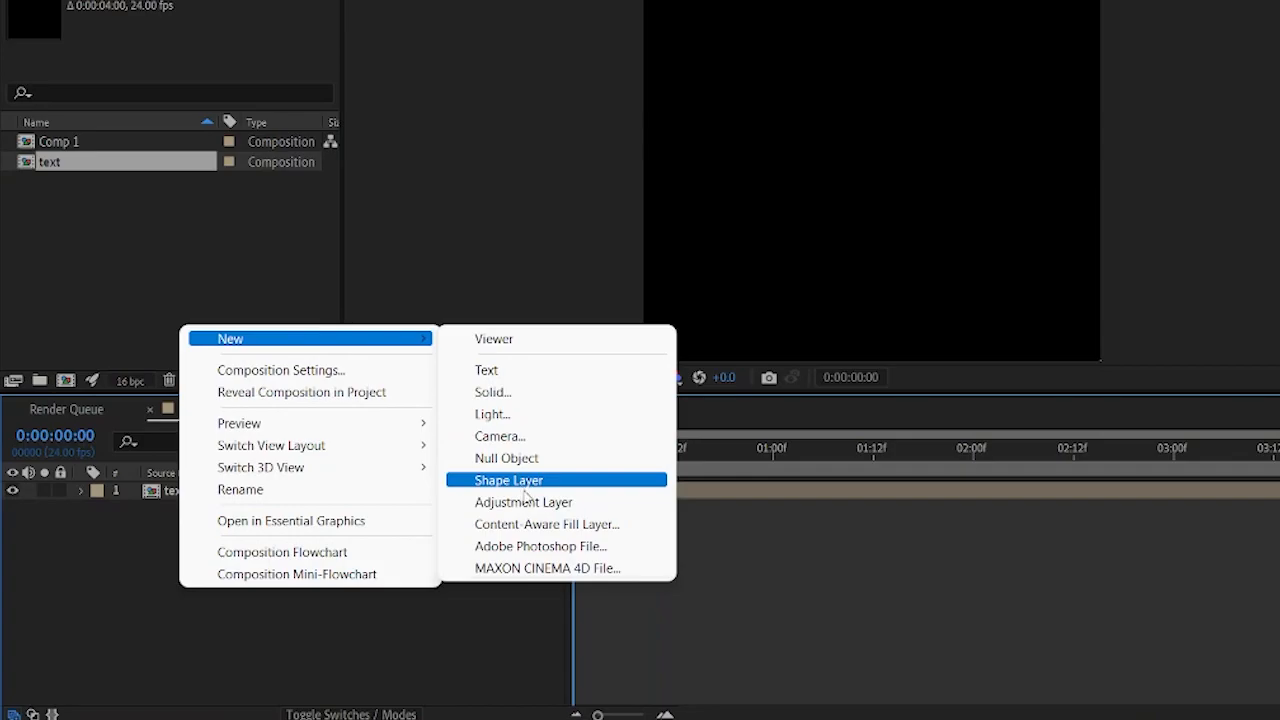
pyautogui.click(524, 500)
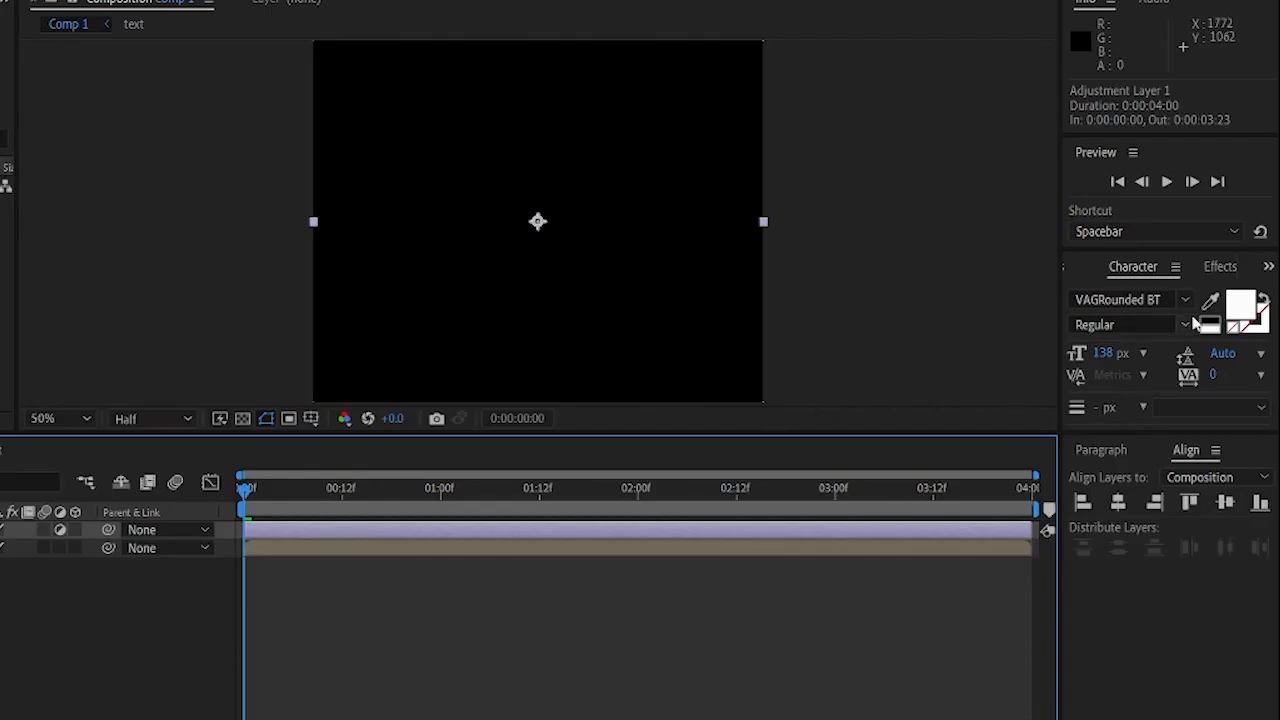
# Apply the CC Mr. Mercury effect to the adjustment layer and scrub the result to 0:00:01:00
pyautogui.click(1222, 266)
pyautogui.click(1152, 292)
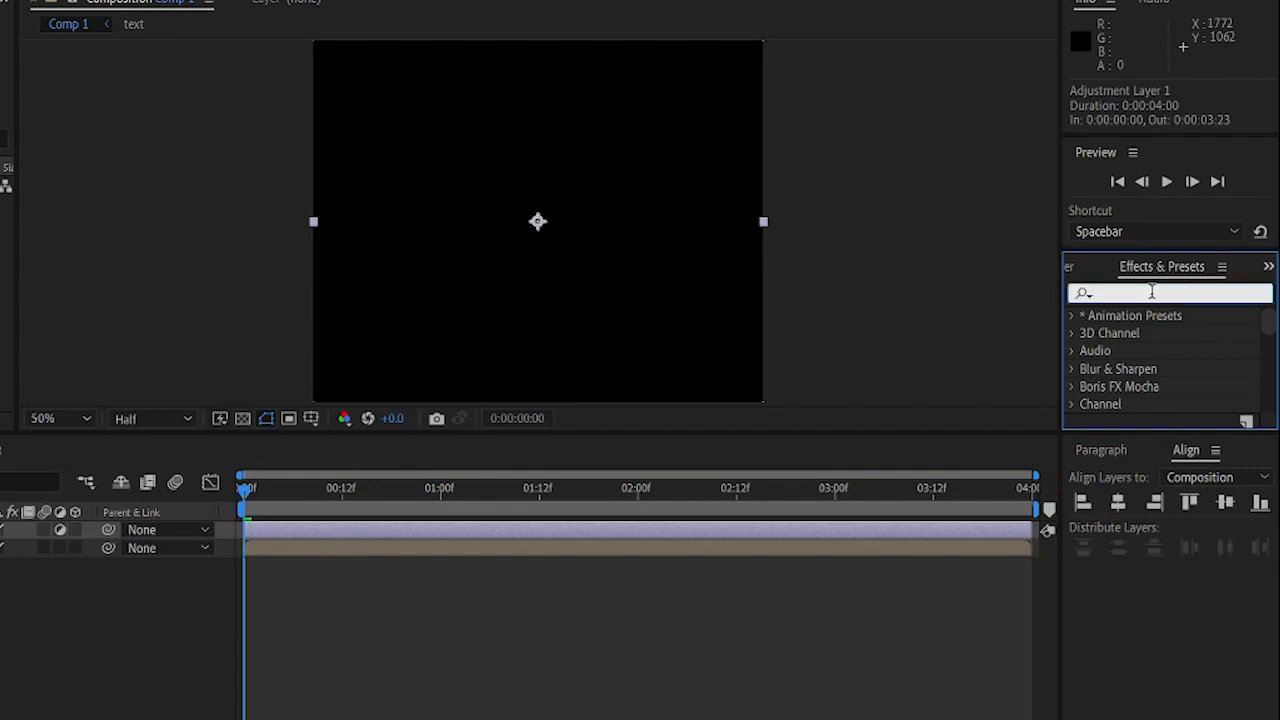
pyautogui.write('cc m')
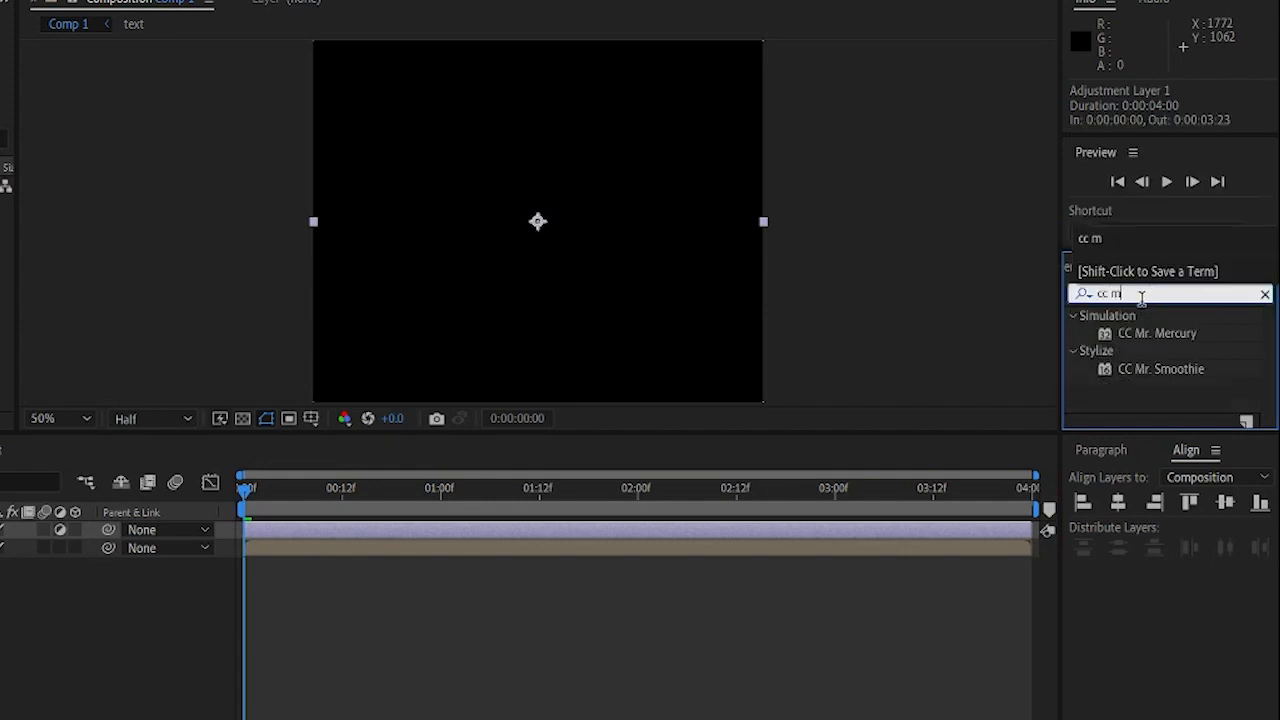
pyautogui.doubleClick(1182, 338)
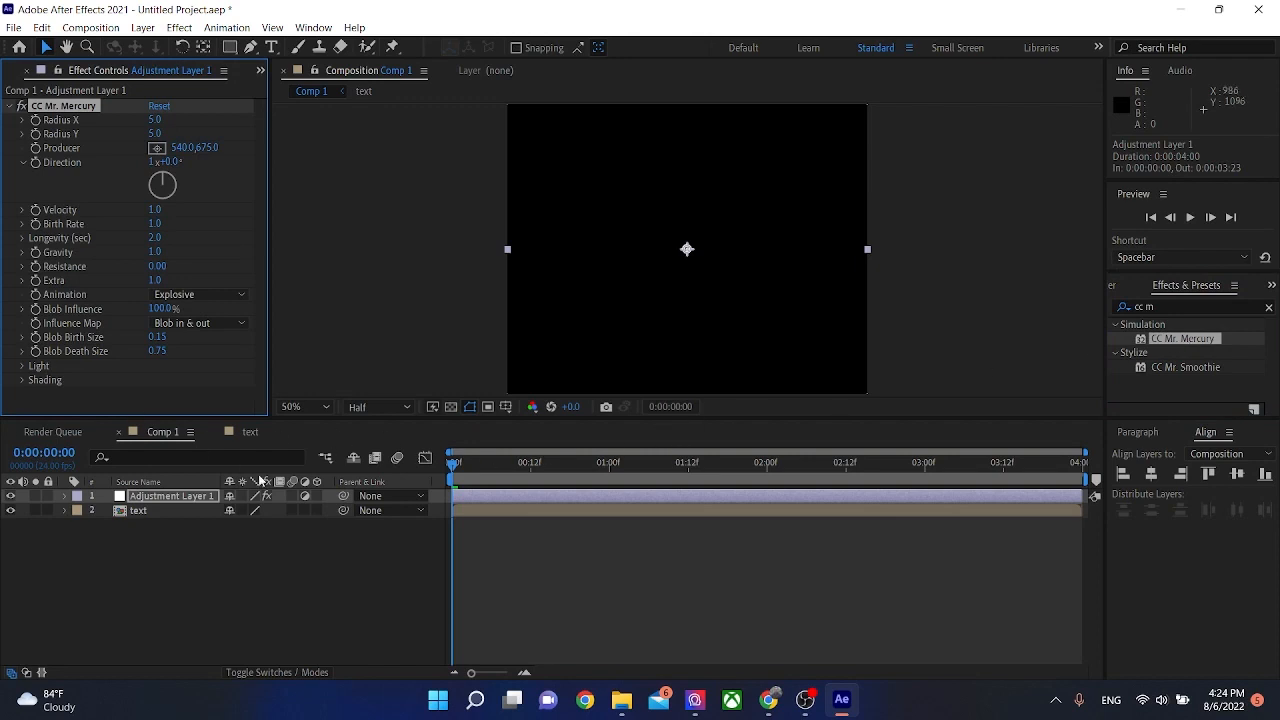
pyautogui.moveTo(459, 467); pyautogui.dragTo(610, 520)
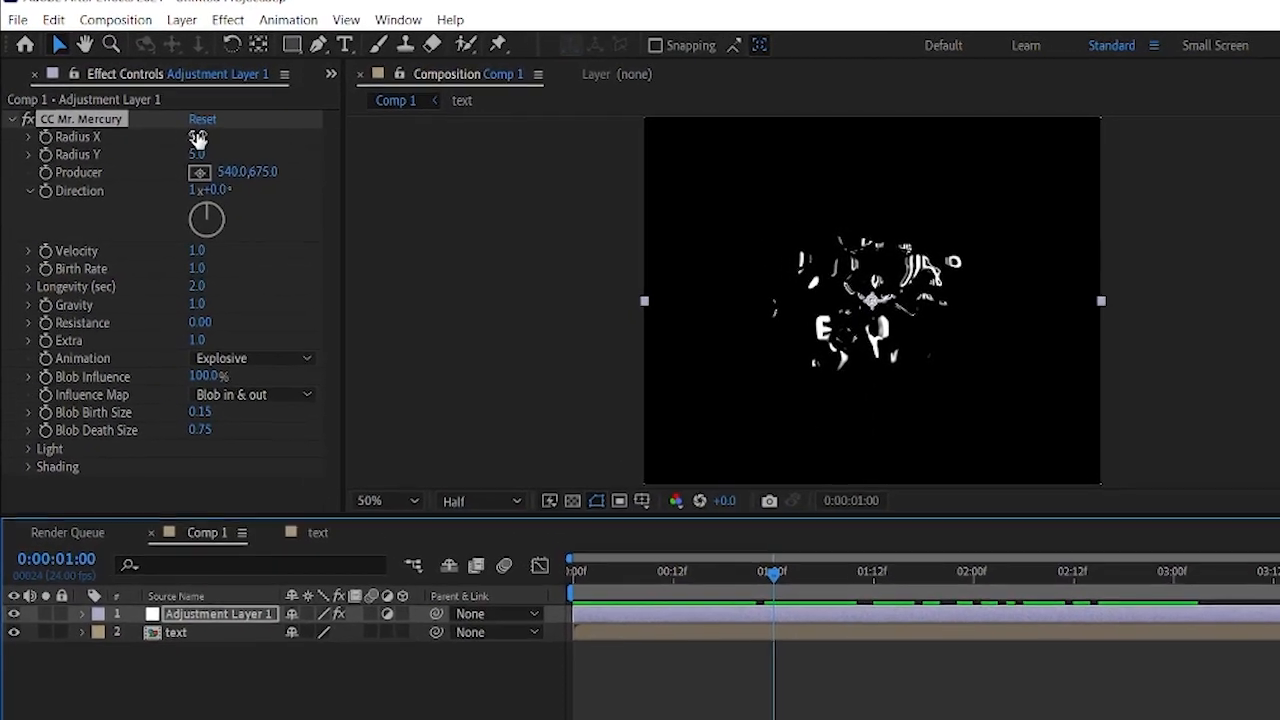
# Set CC Mr. Mercury's Radius X to 0 and Radius Y to 1000
pyautogui.click(197, 137)
pyautogui.write('0')
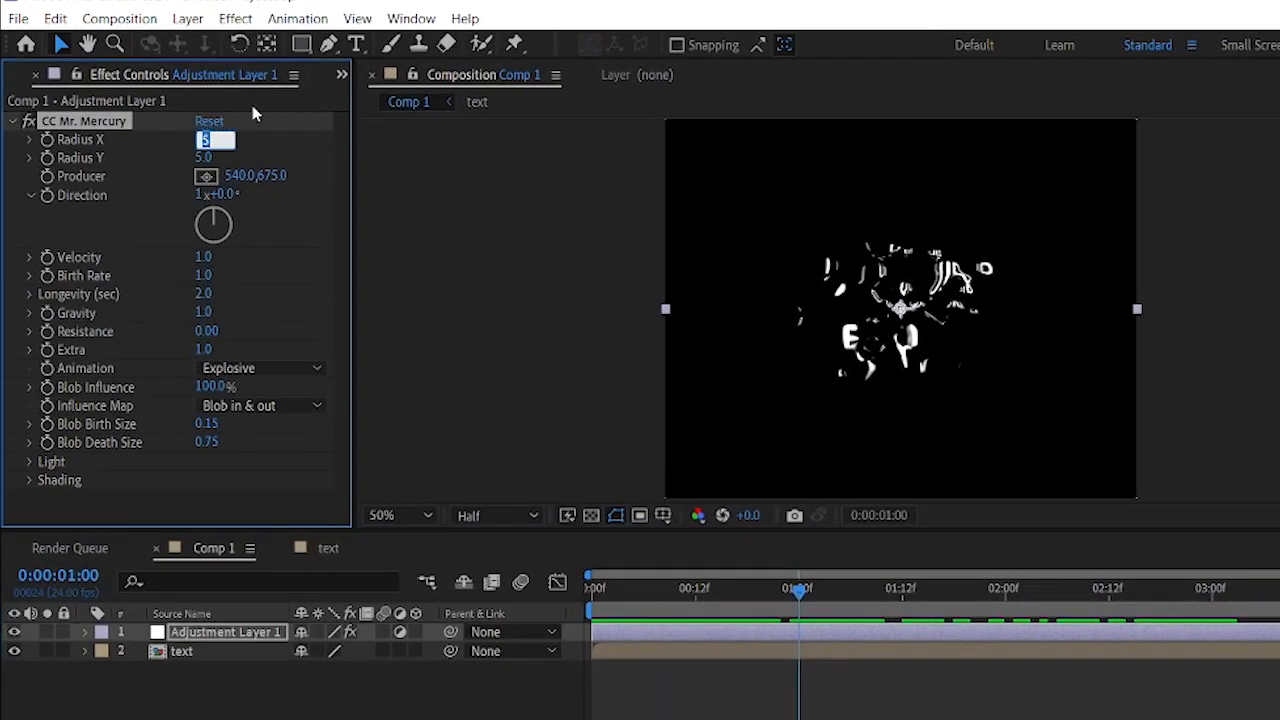
pyautogui.press('Return')
pyautogui.click(204, 157)
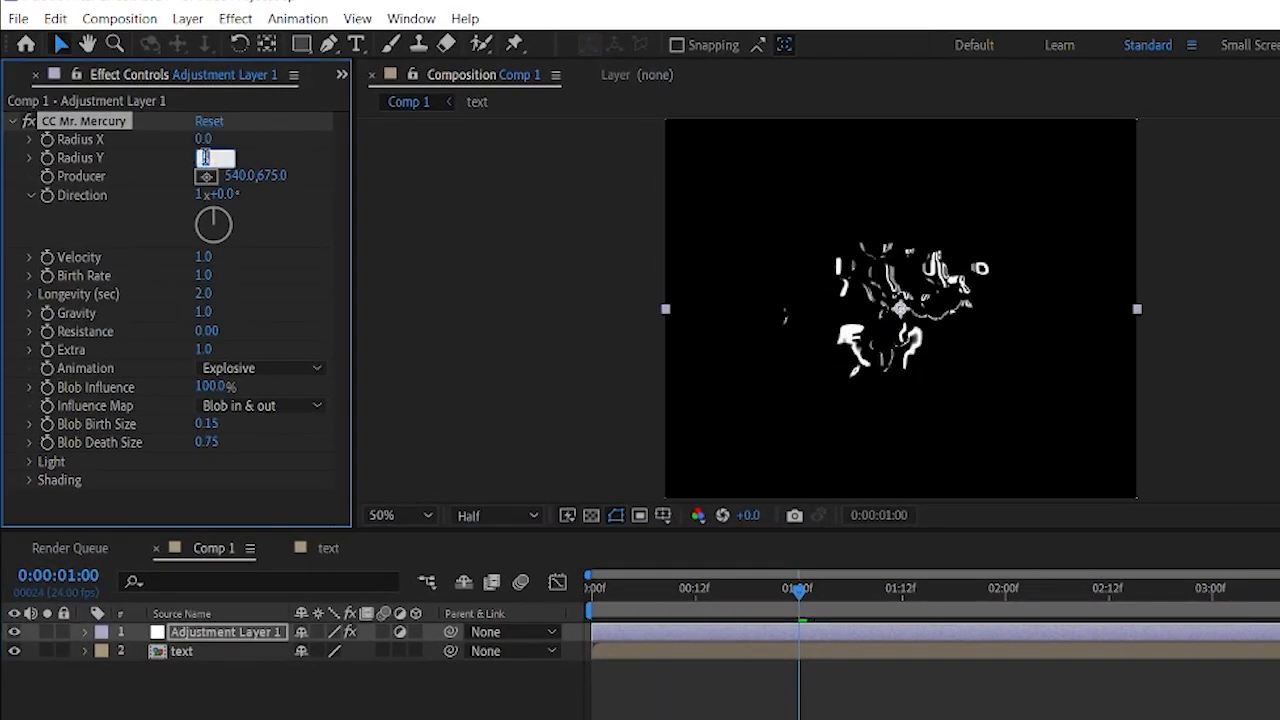
pyautogui.write('1000')
pyautogui.press('Return')
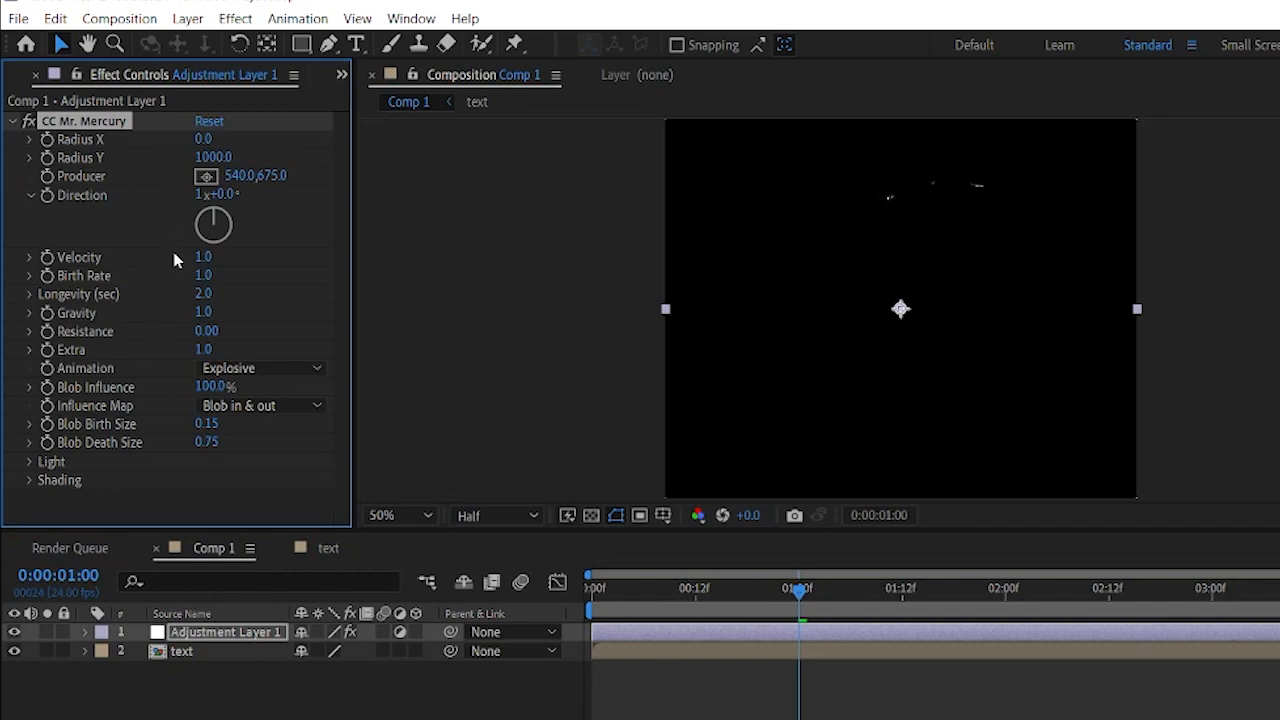
# Set CC Mr. Mercury's Birth Rate to 100 and preview the animation from the start
pyautogui.moveTo(203, 275); pyautogui.dragTo(297, 286)
pyautogui.click(208, 272)
pyautogui.write('100')
pyautogui.press('Return')
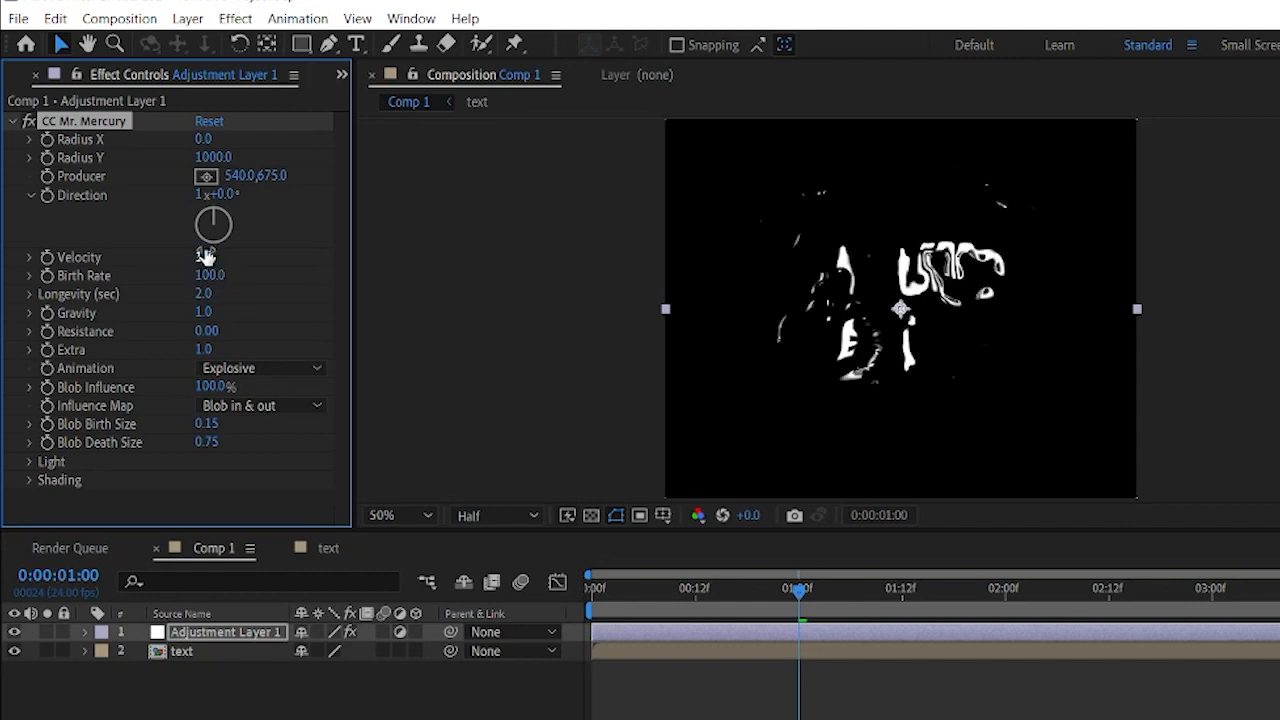
pyautogui.moveTo(798, 592); pyautogui.dragTo(872, 626)
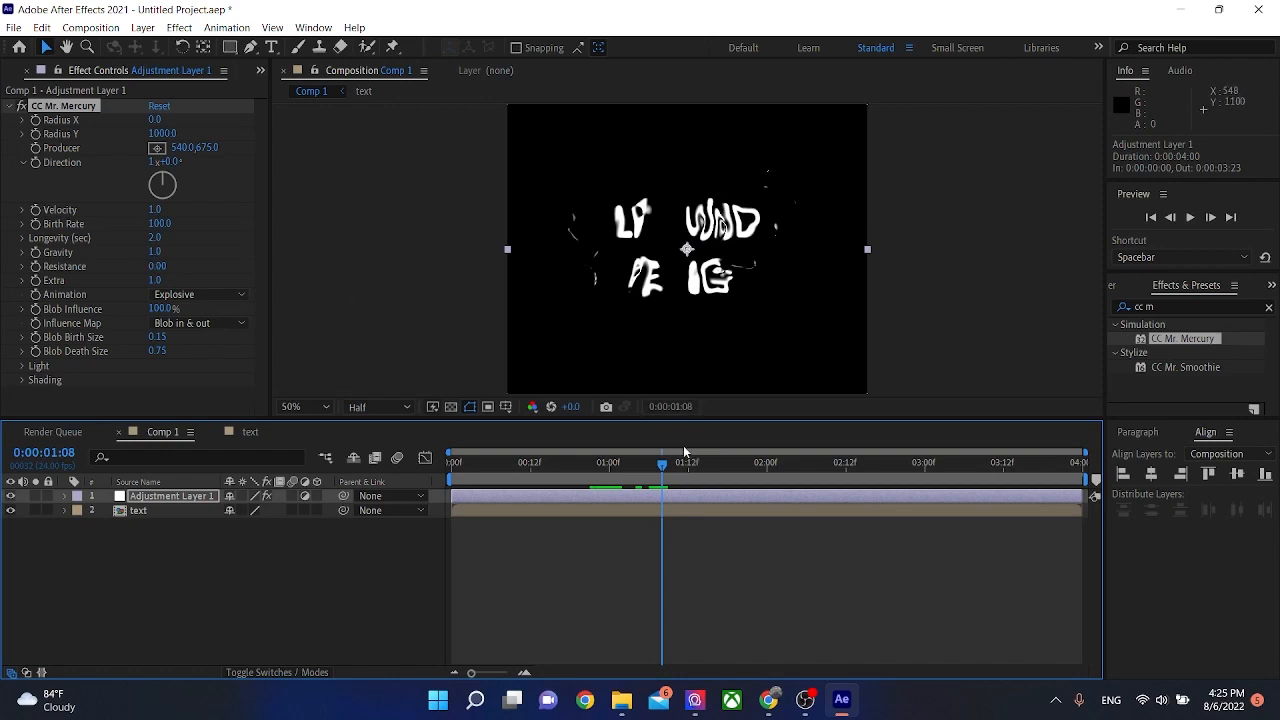
pyautogui.moveTo(666, 468); pyautogui.dragTo(443, 495)
pyautogui.press('space')
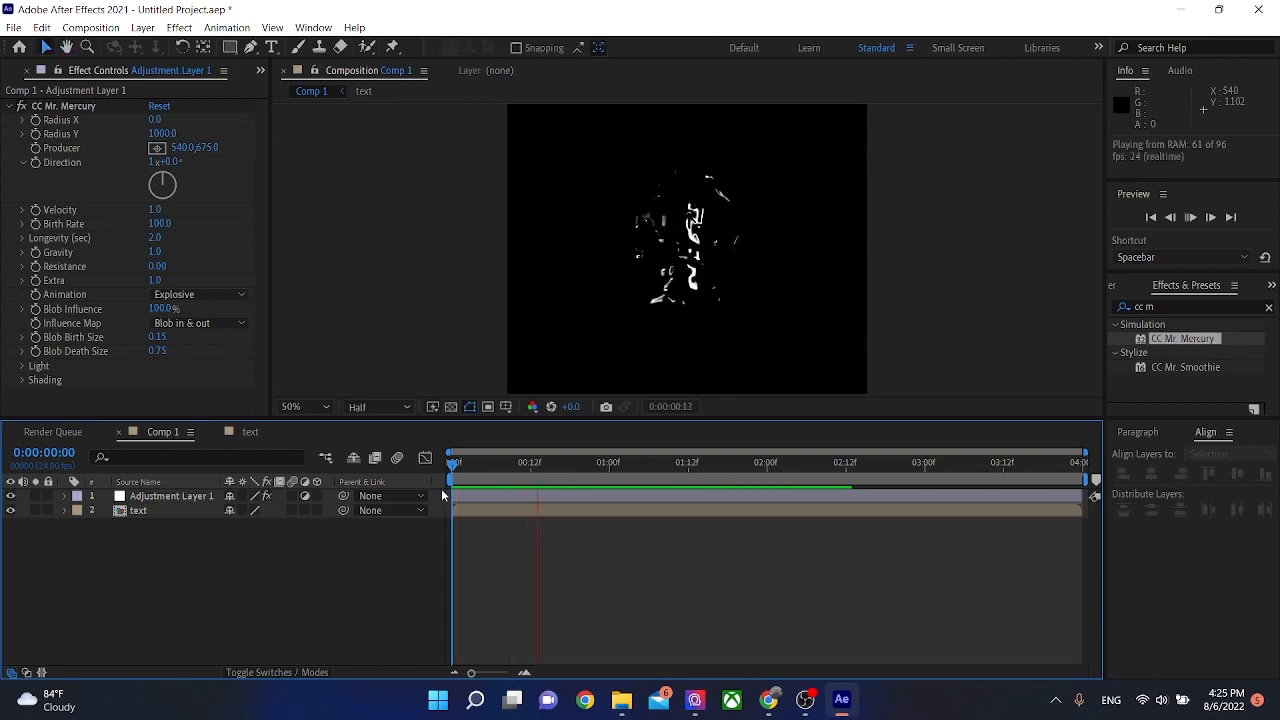
pyautogui.press('space')
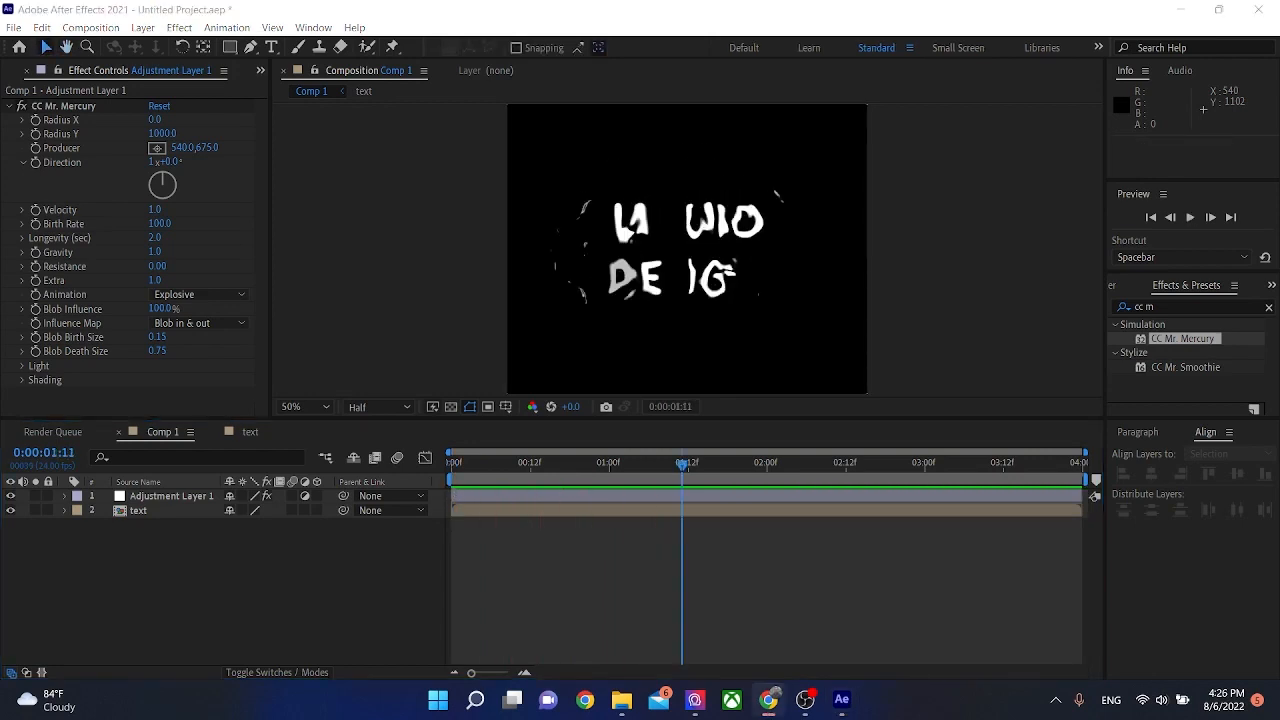
# Animate CC Mr. Mercury's Blob Death Size from 0.75 at 0:00:00:00 to 5 at 0:00:03:12 and preview from the start
pyautogui.moveTo(681, 470); pyautogui.dragTo(452, 468)
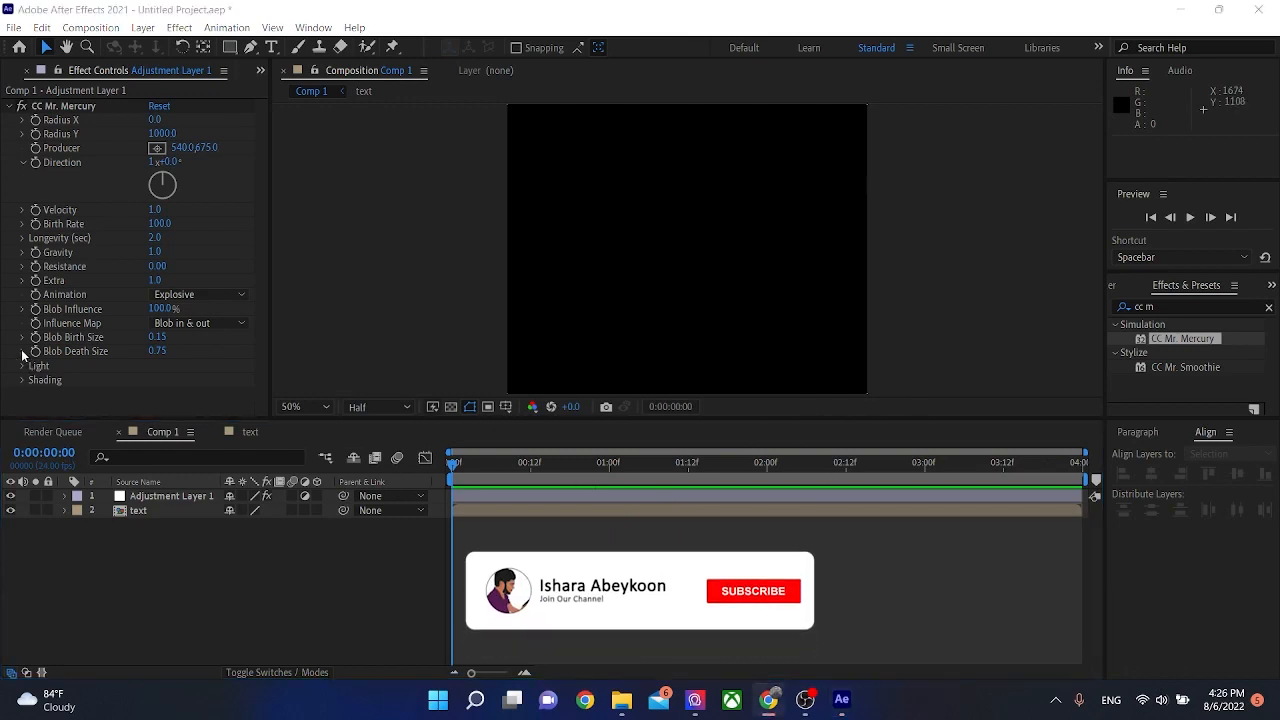
pyautogui.click(572, 498)
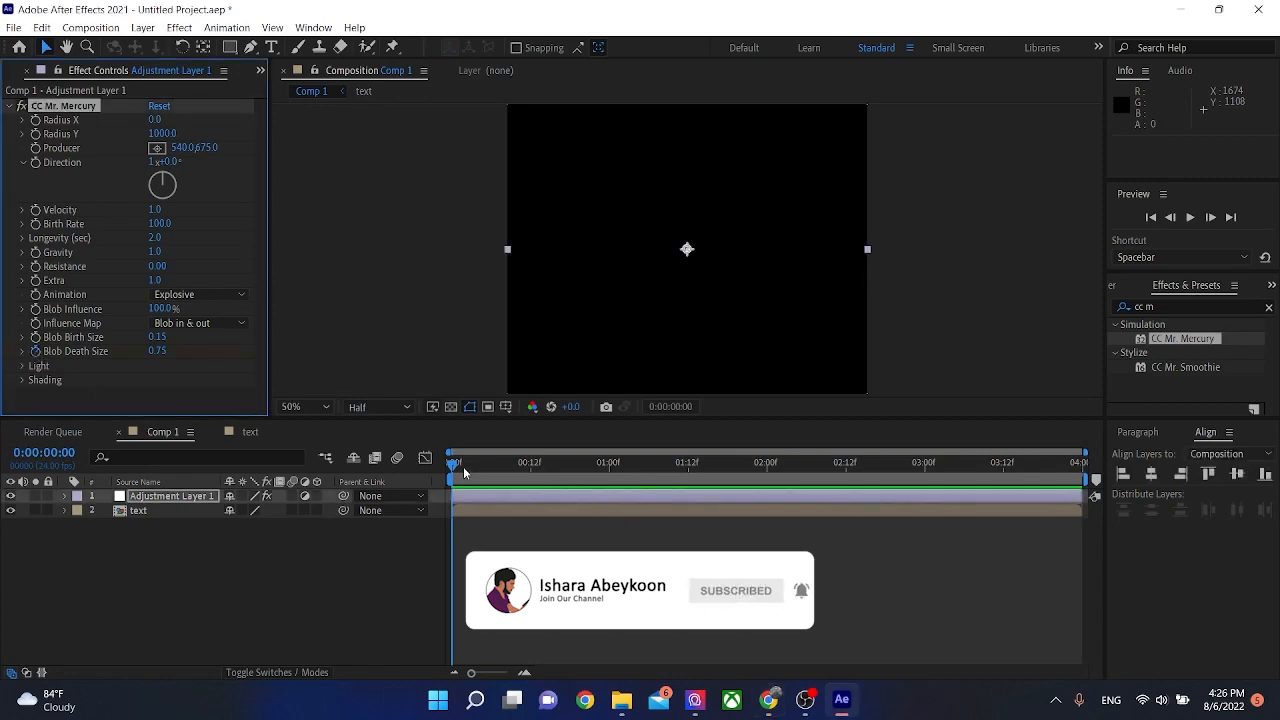
pyautogui.moveTo(463, 472); pyautogui.dragTo(1022, 515)
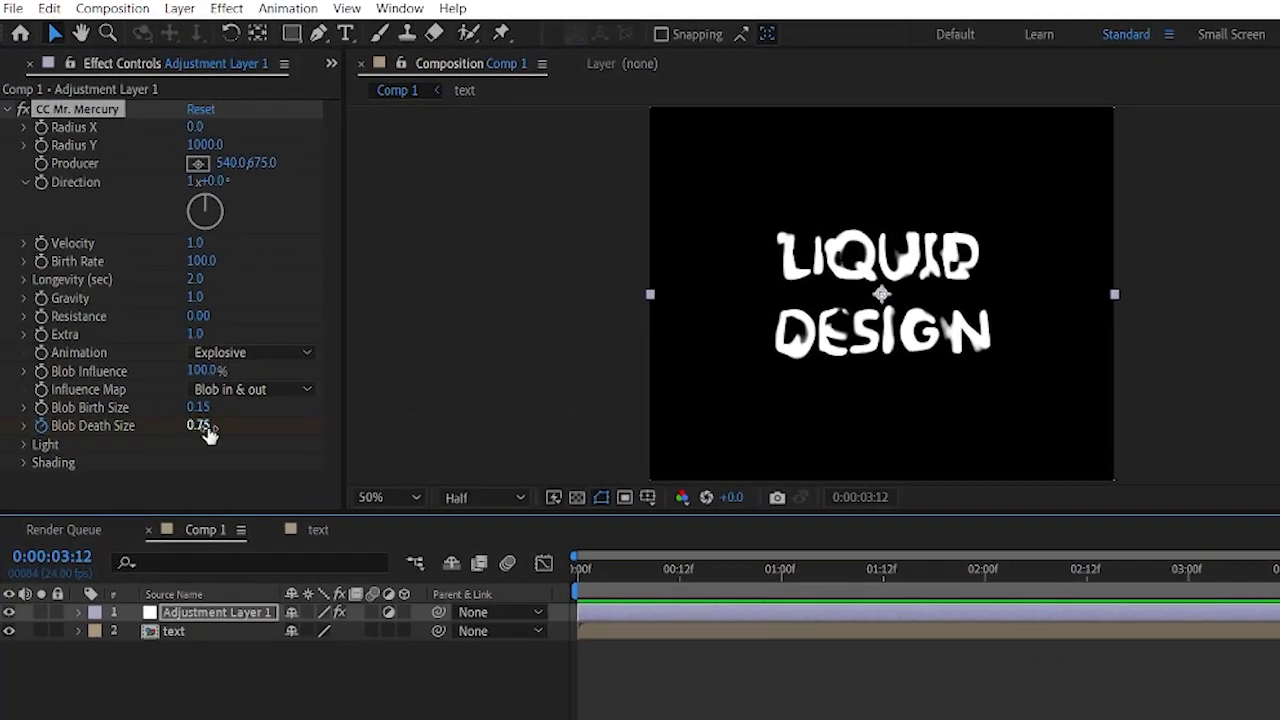
pyautogui.click(201, 426)
pyautogui.write('50')
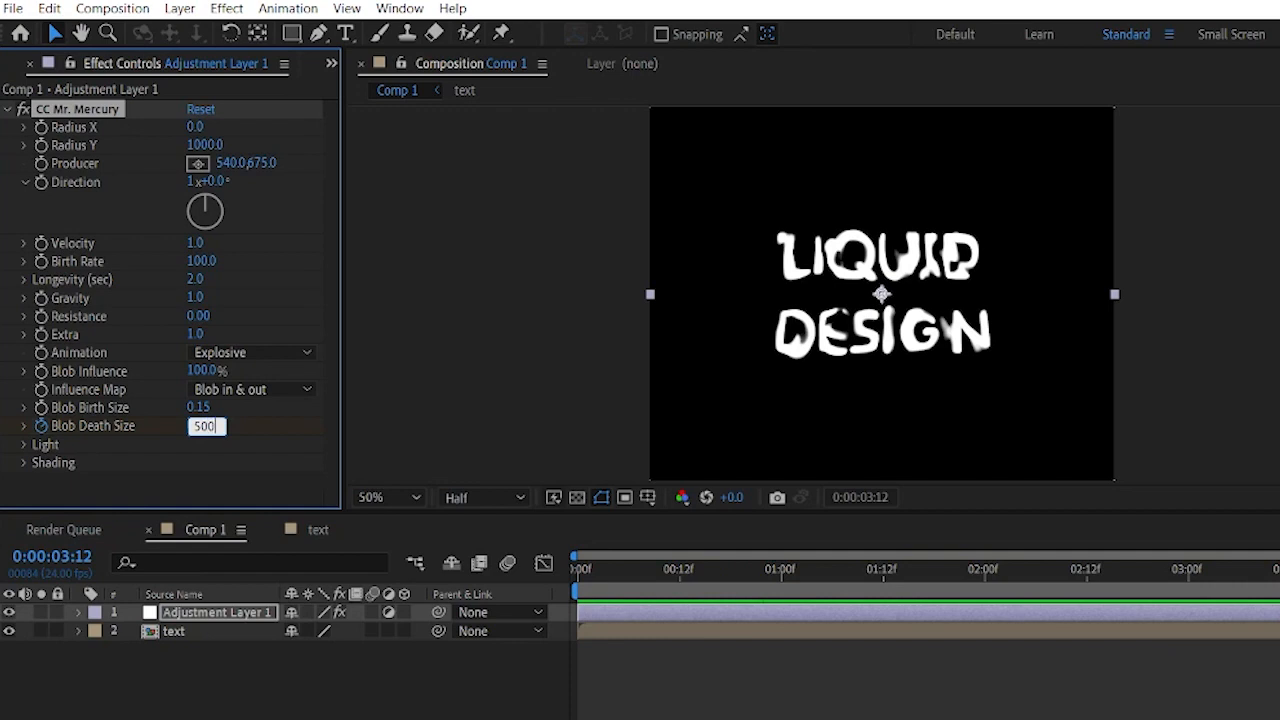
pyautogui.write('0')
pyautogui.press('Return')
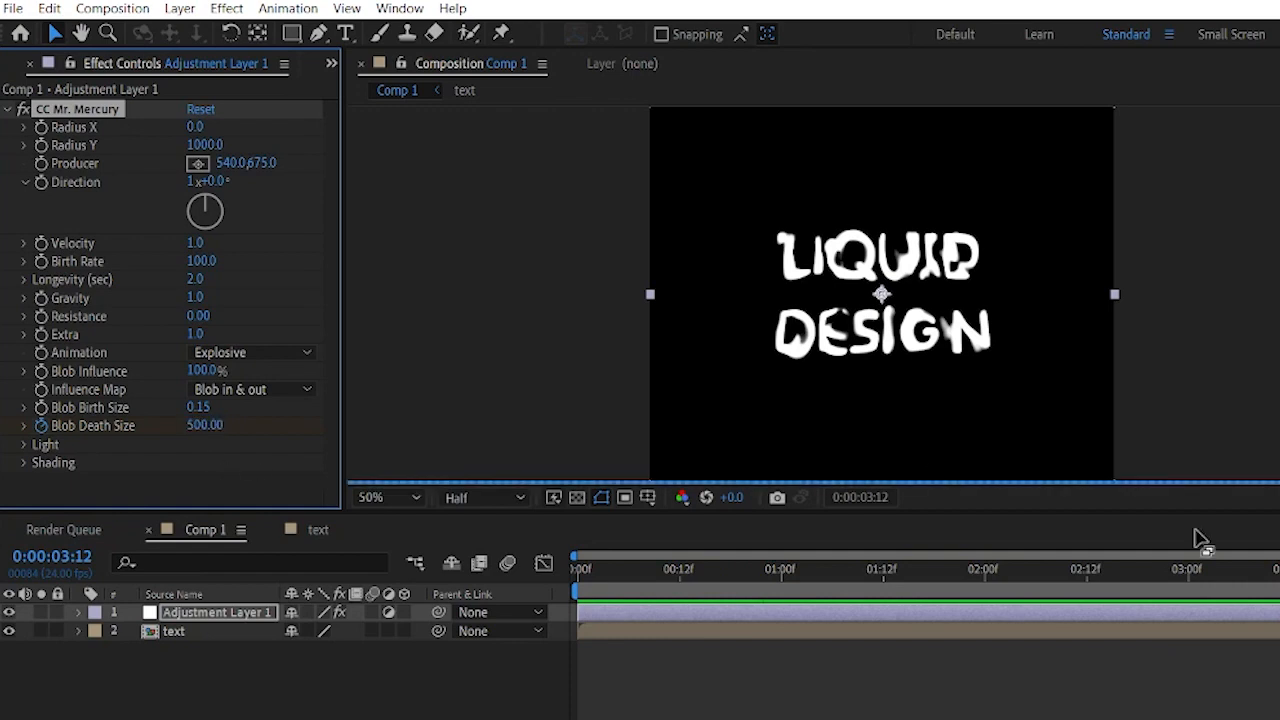
pyautogui.click(190, 428)
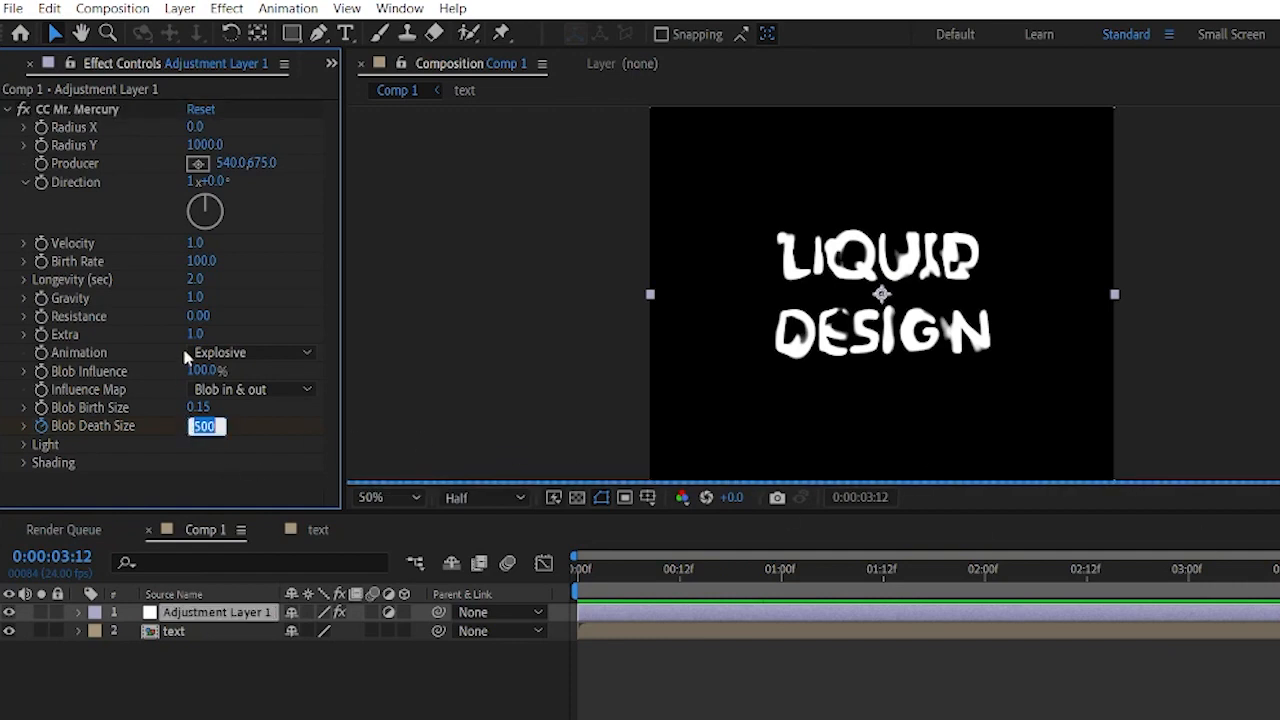
pyautogui.write('5')
pyautogui.press('Return')
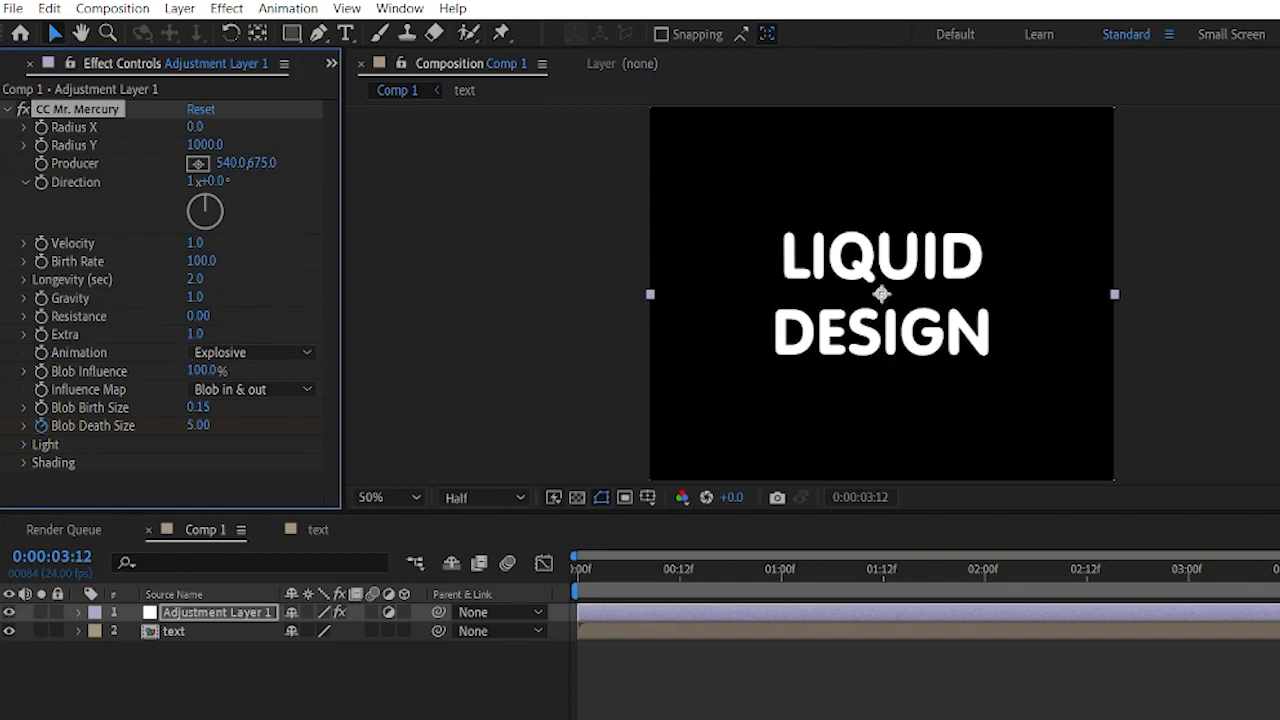
pyautogui.moveTo(1277, 573); pyautogui.dragTo(485, 670)
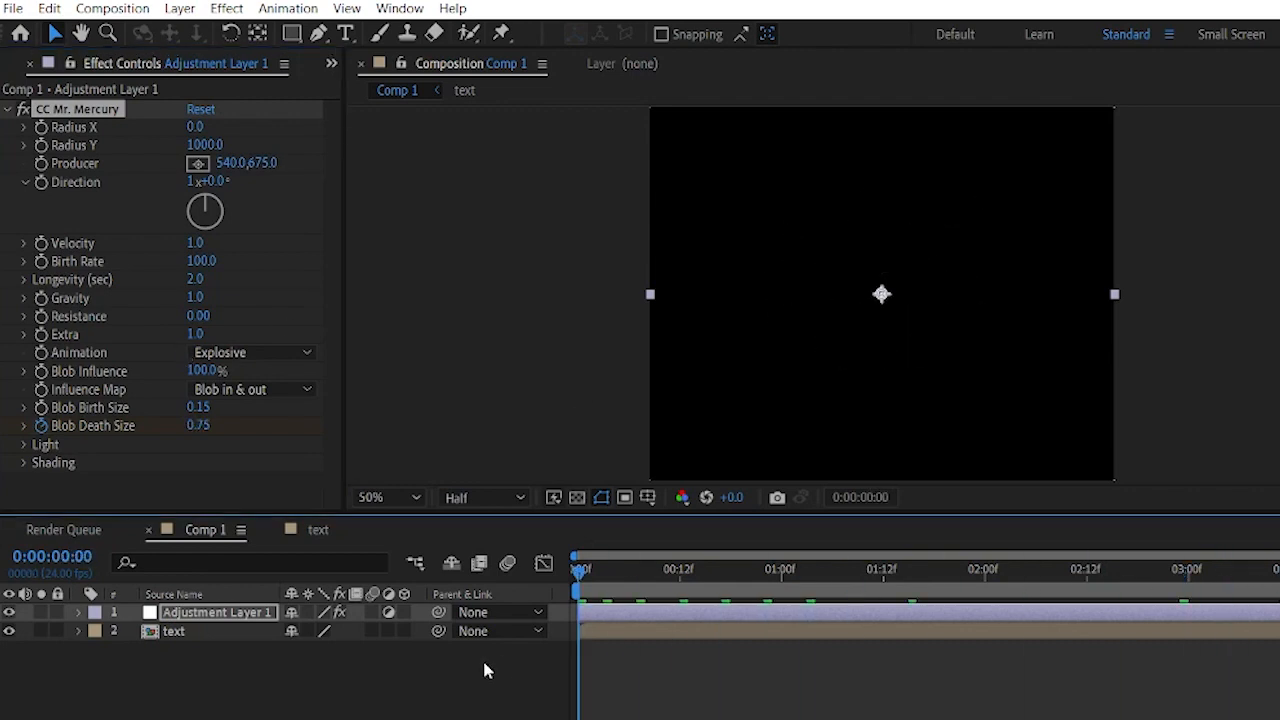
pyautogui.press('space')
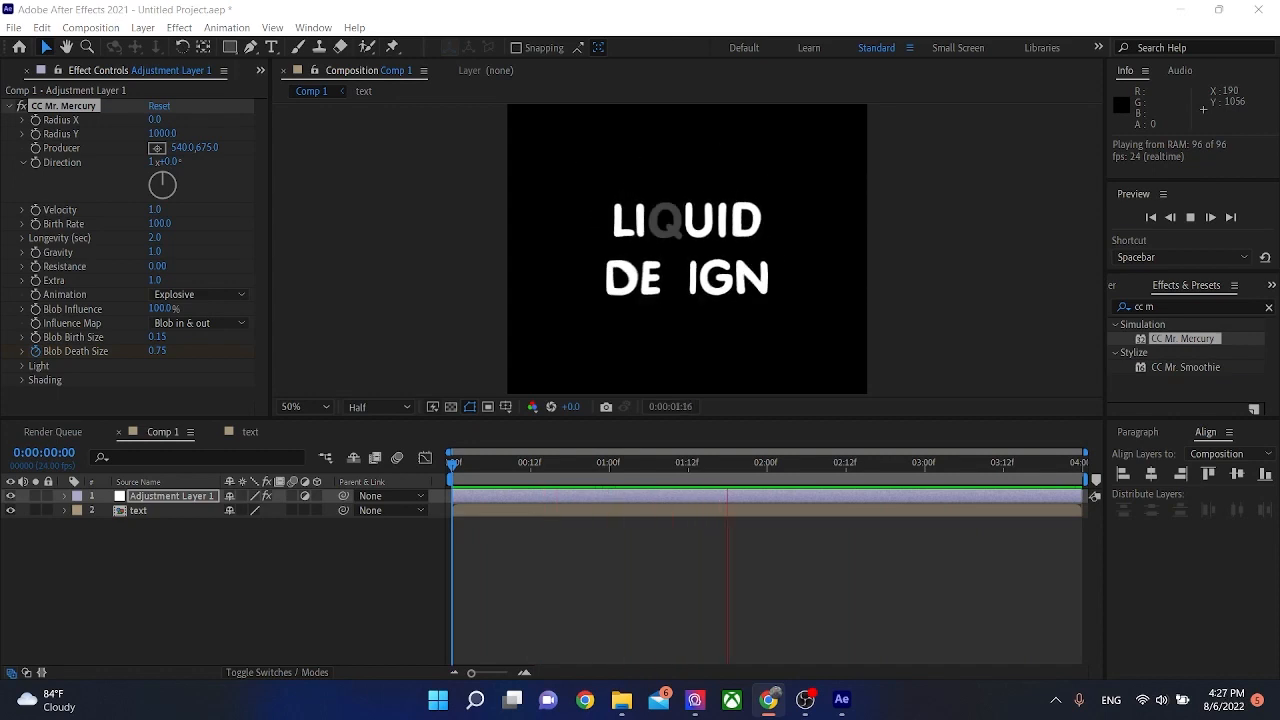
# Pre-compose the adjustment layer and the text layer together as Pre-comp 1
pyautogui.hotkey('ctrl', 'shift', 'c')
pyautogui.click(126, 568)
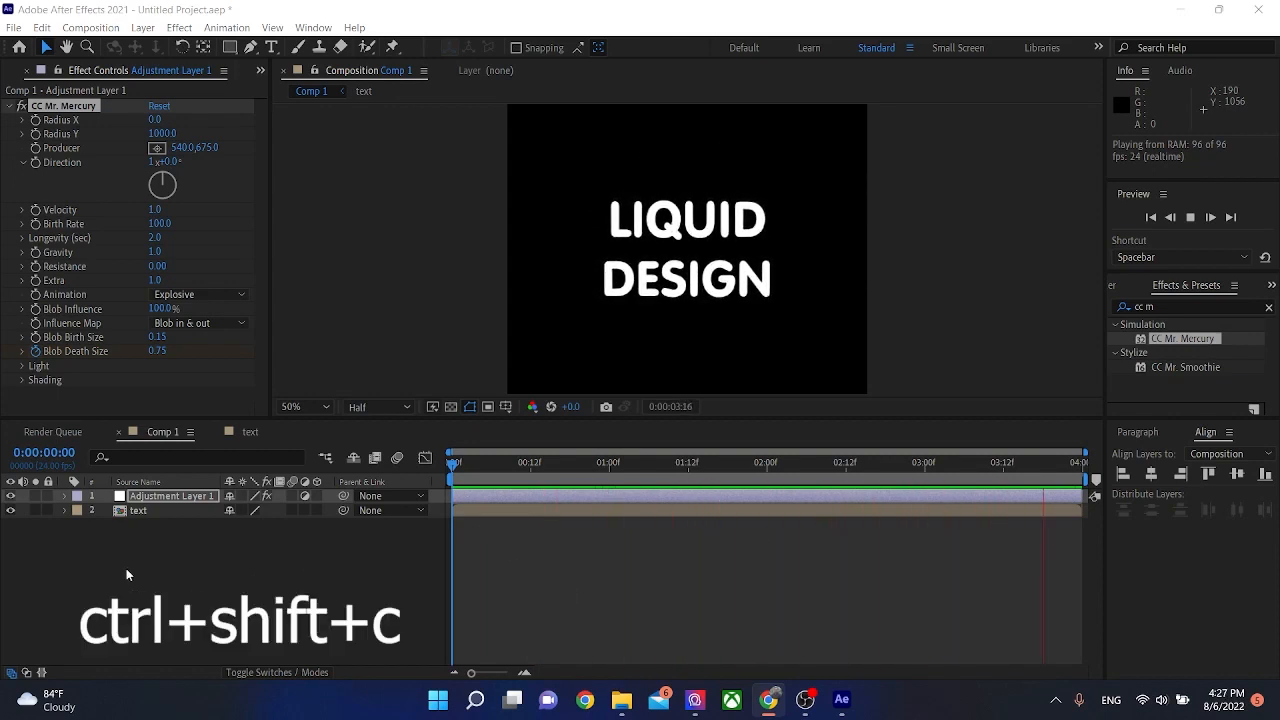
pyautogui.moveTo(127, 576); pyautogui.dragTo(140, 484)
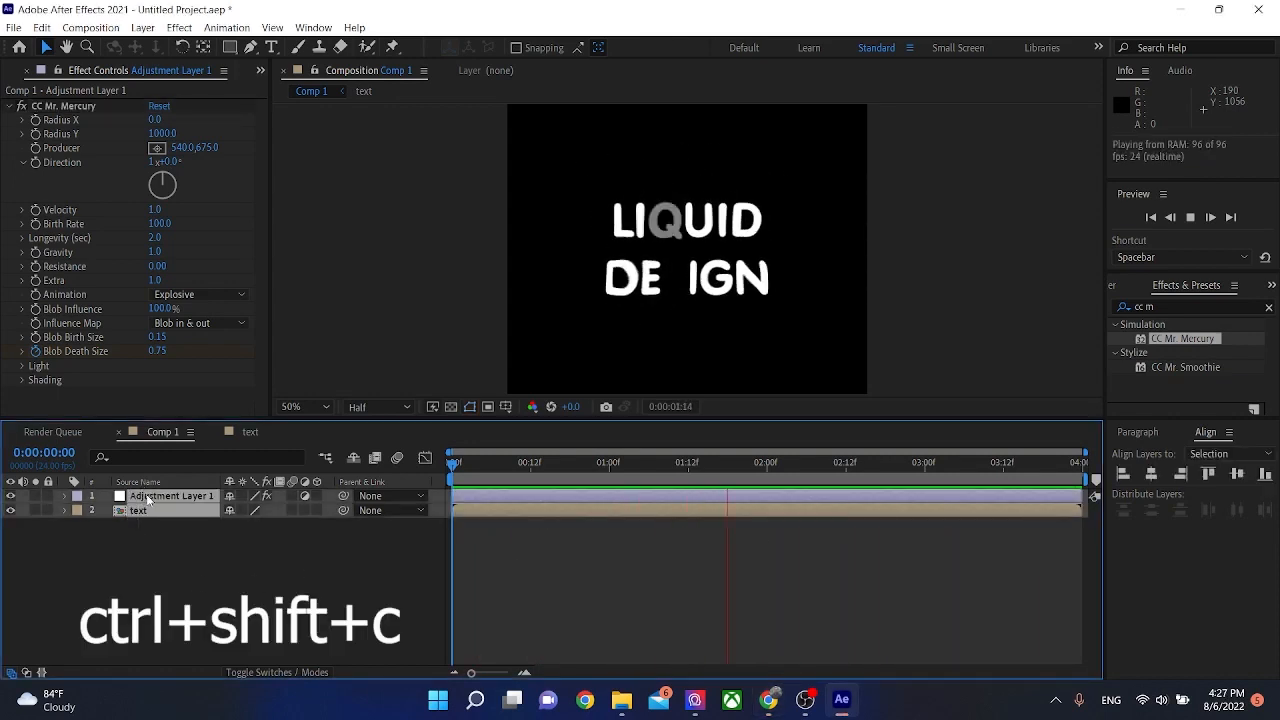
pyautogui.hotkey('ctrl', 'shift', 'c')
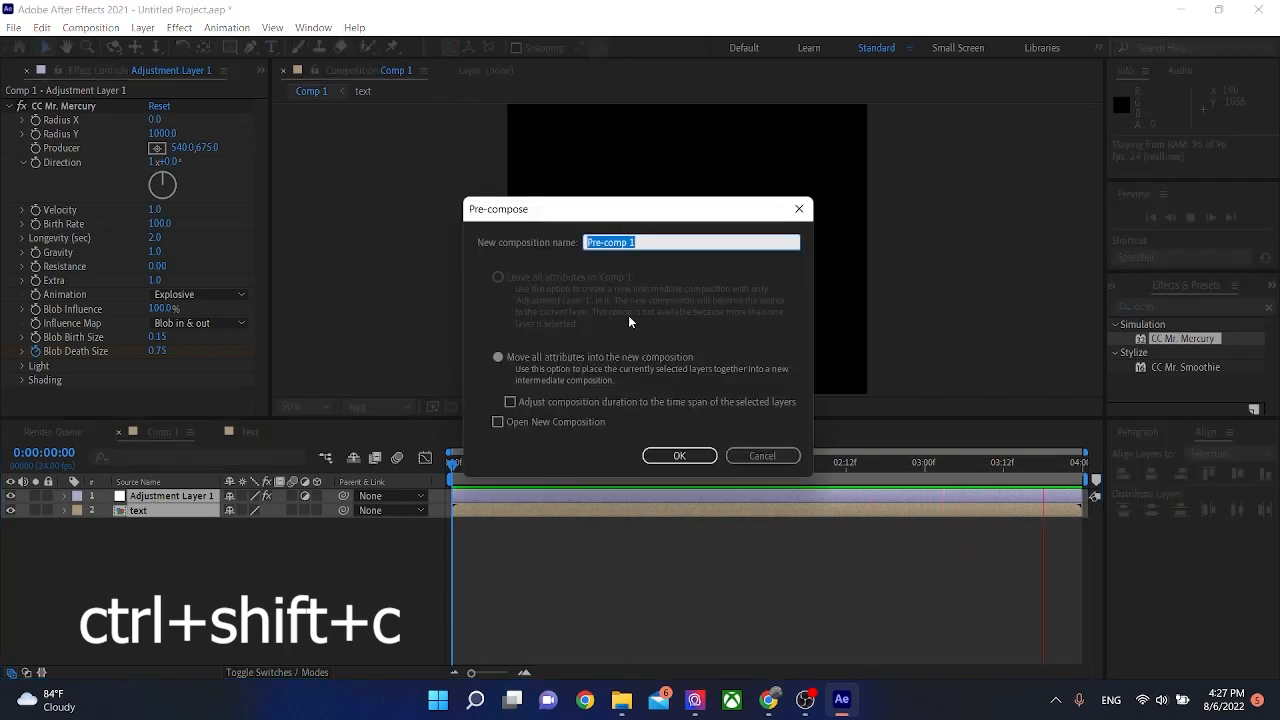
pyautogui.click(709, 450)
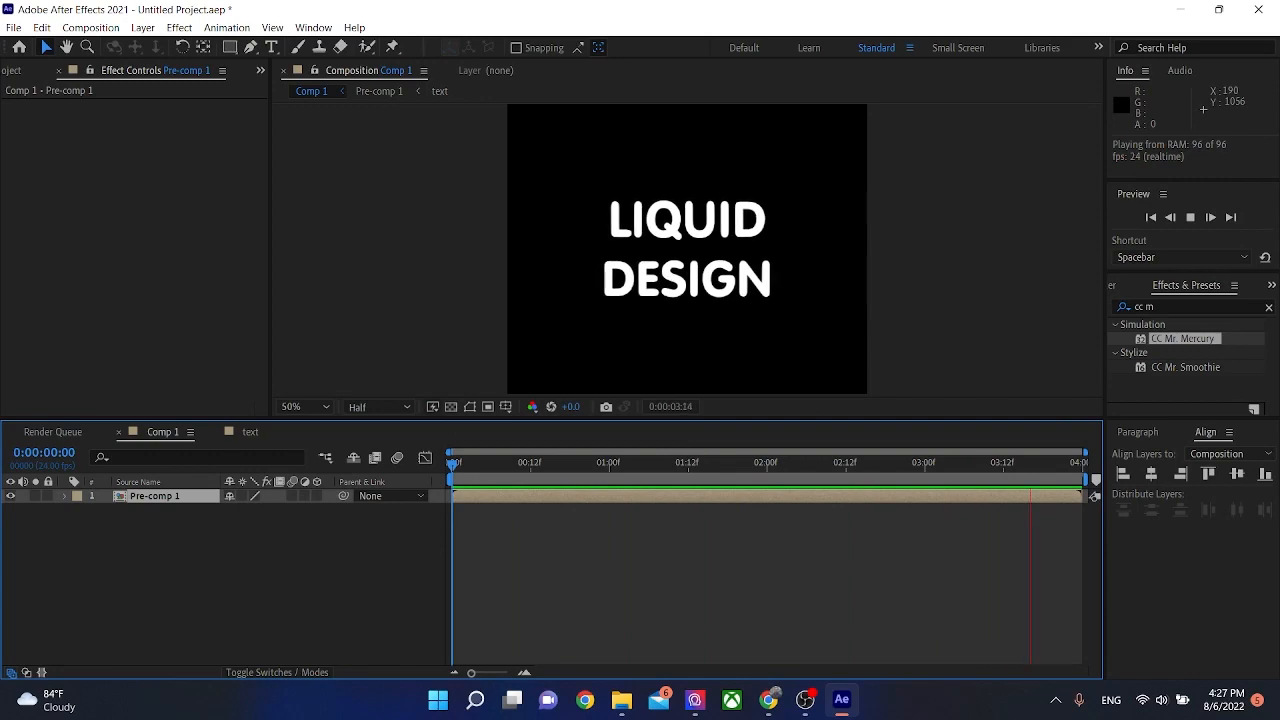
# Find the Fill effect and apply it to the Pre-comp 1 layer
pyautogui.moveTo(1178, 308); pyautogui.dragTo(1079, 307)
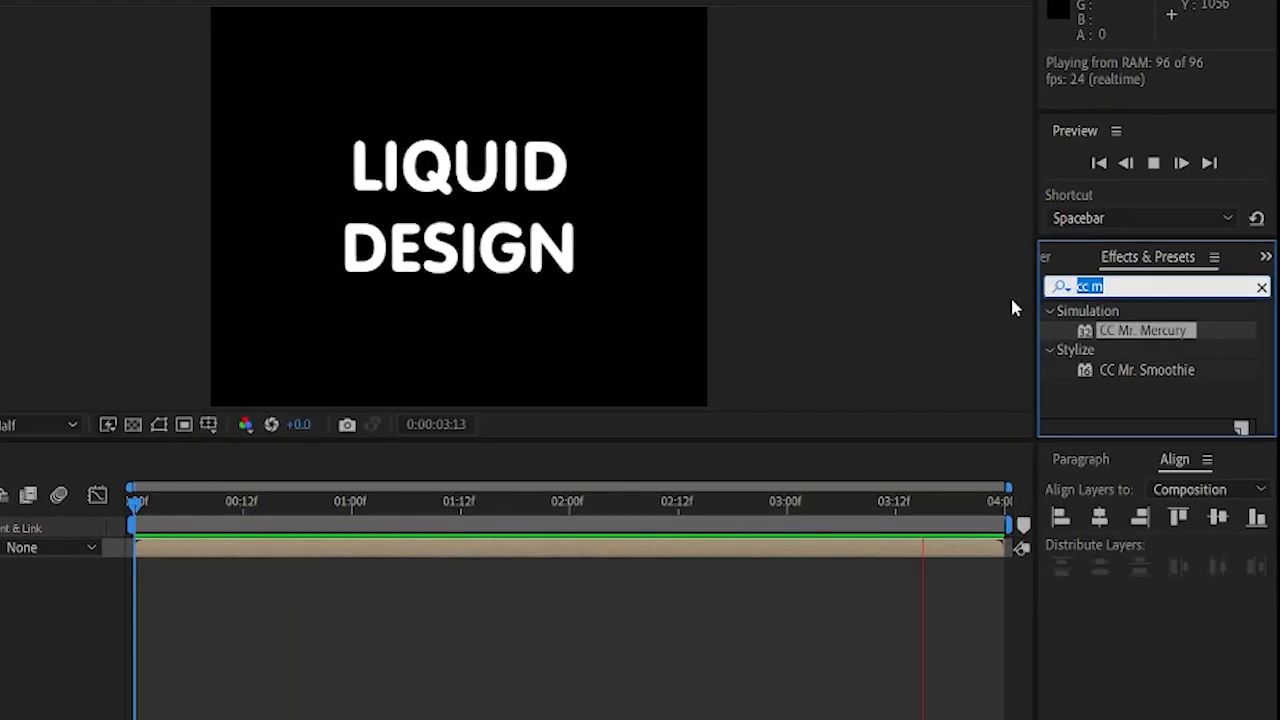
pyautogui.write('fill')
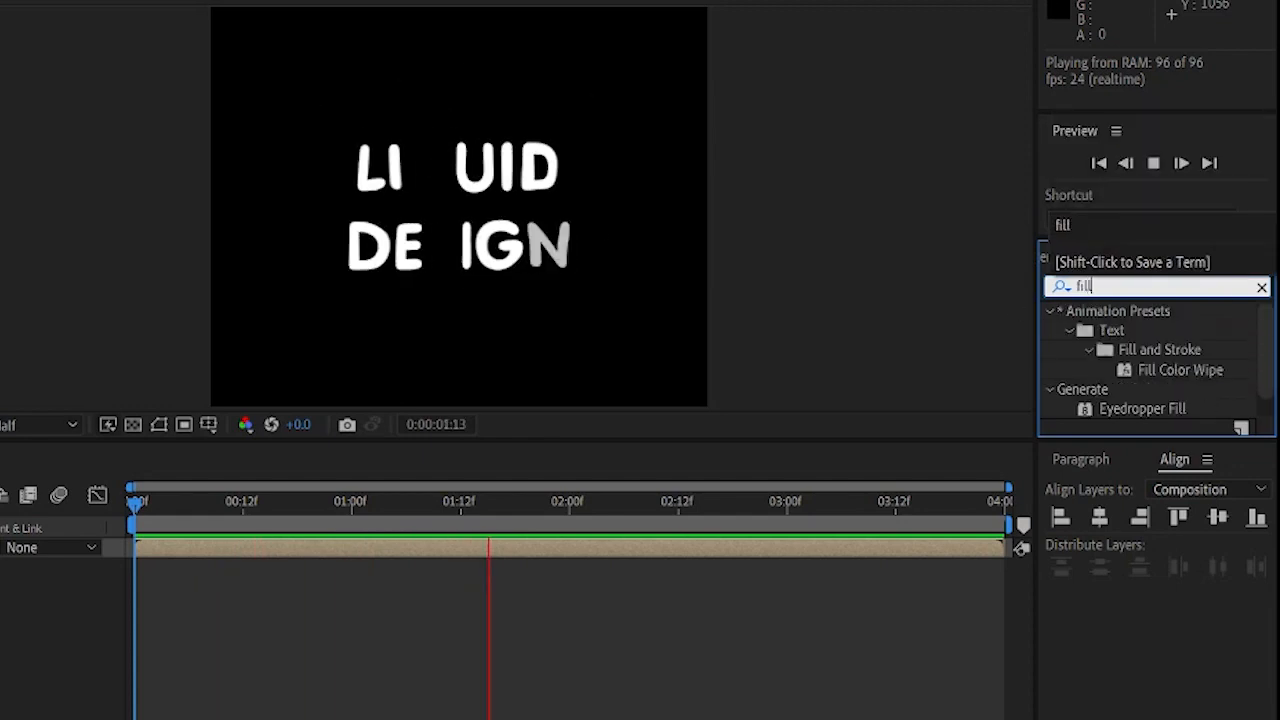
pyautogui.scroll(-1, 1168, 378)
pyautogui.doubleClick(1125, 408)
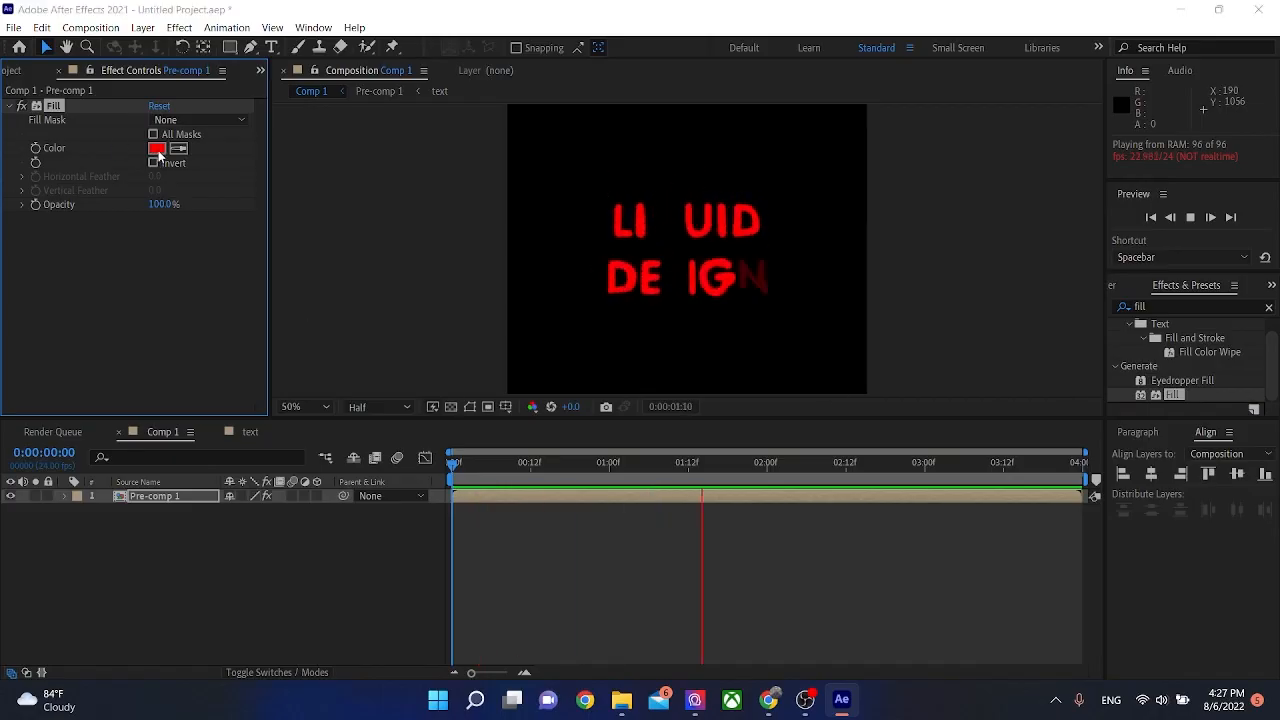
# Change the Fill effect's colour on Pre-comp 1 to blue 091FA9
pyautogui.click(157, 148)
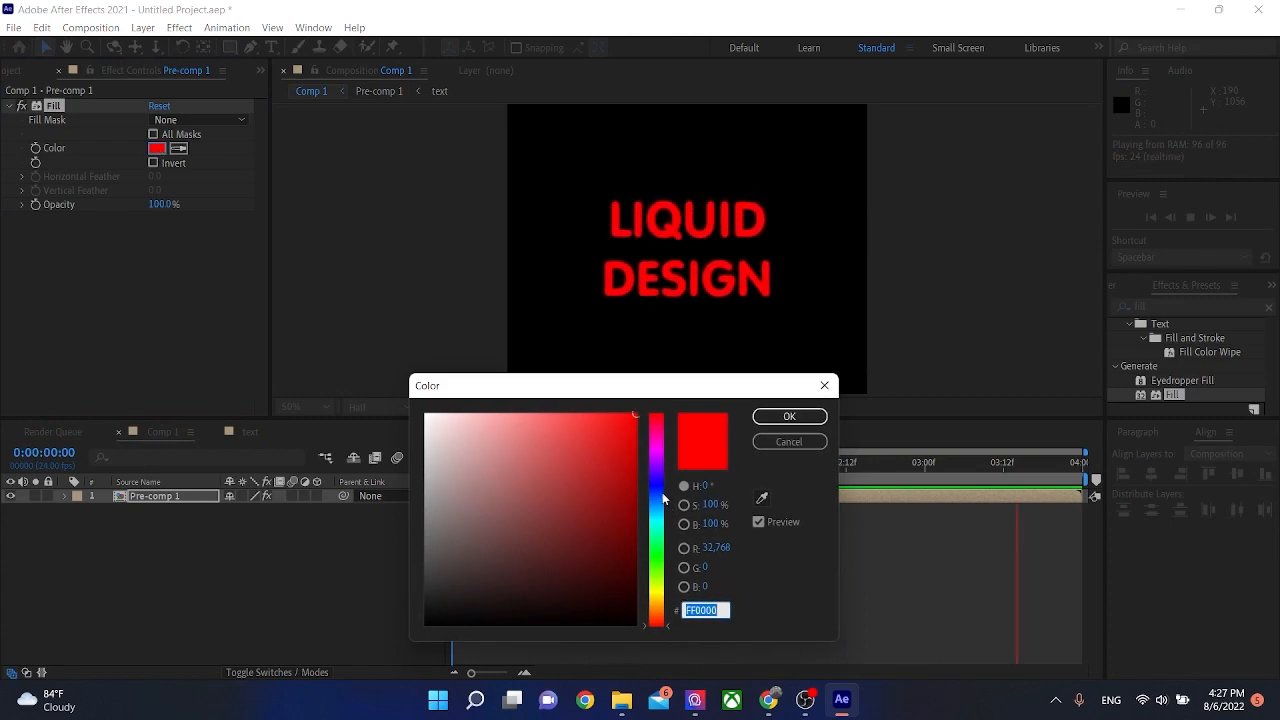
pyautogui.click(660, 488)
pyautogui.click(622, 543)
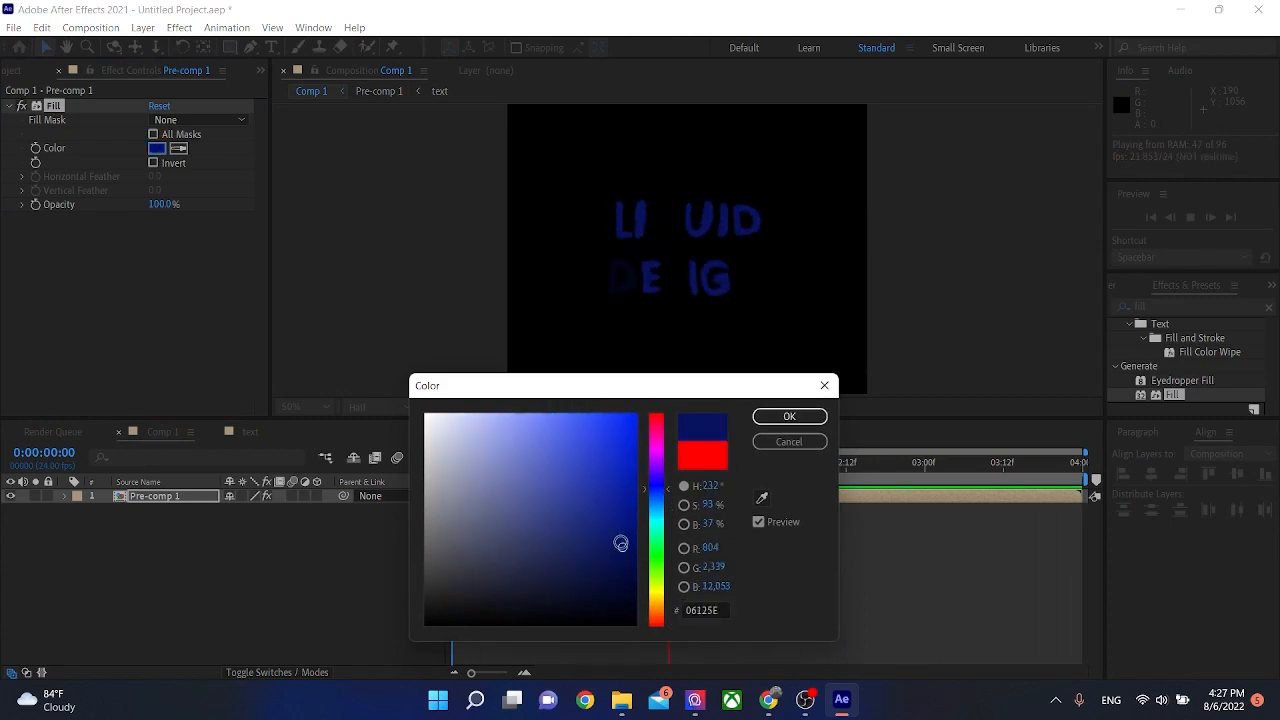
pyautogui.click(583, 531)
pyautogui.click(563, 520)
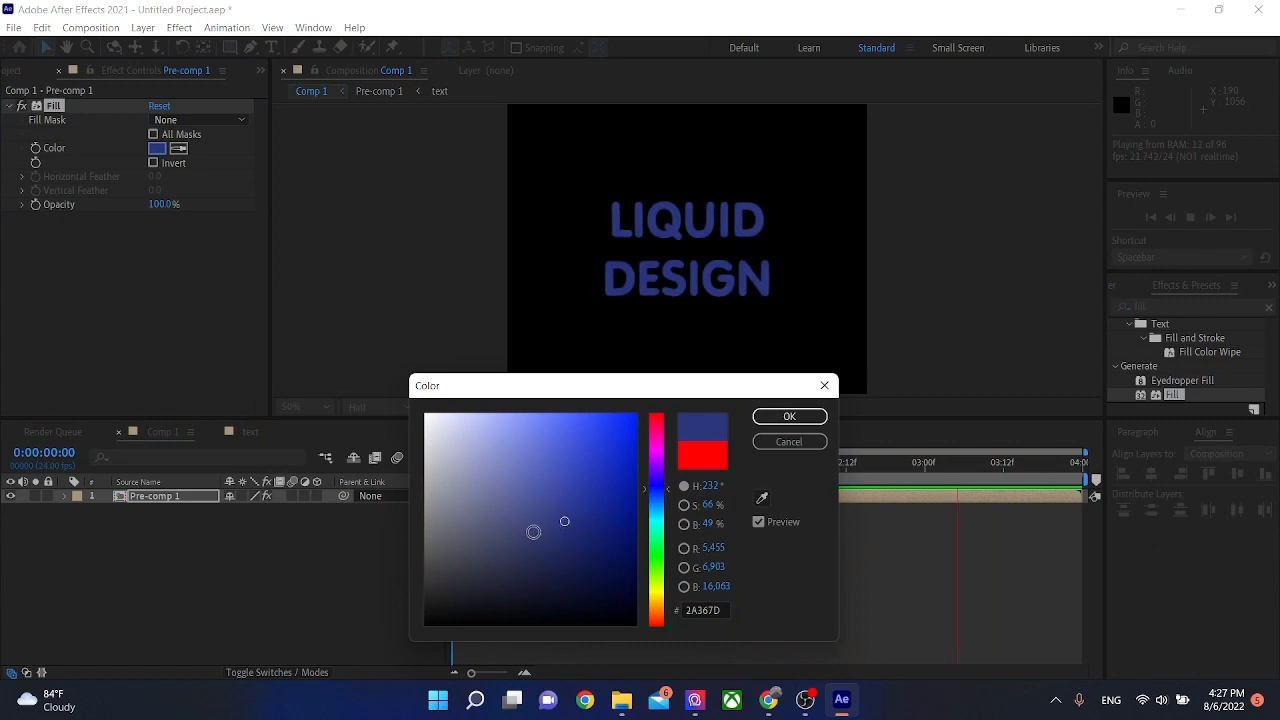
pyautogui.click(533, 532)
pyautogui.click(626, 486)
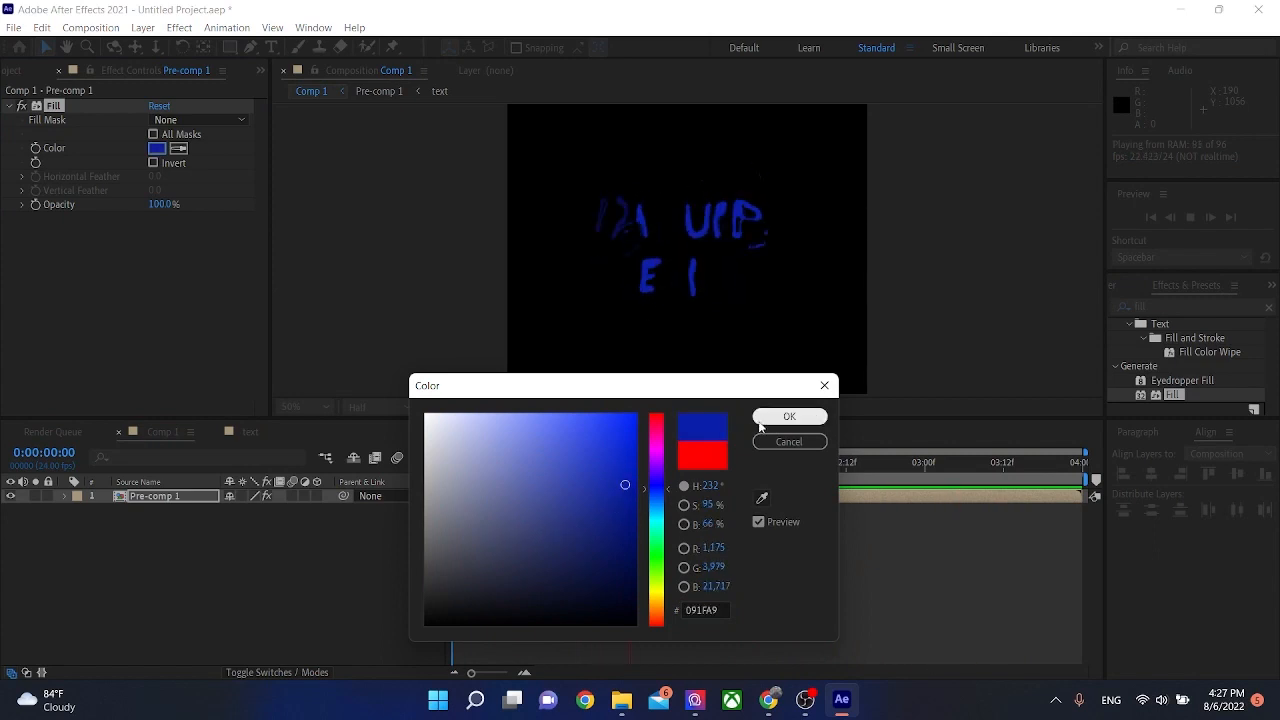
pyautogui.click(762, 422)
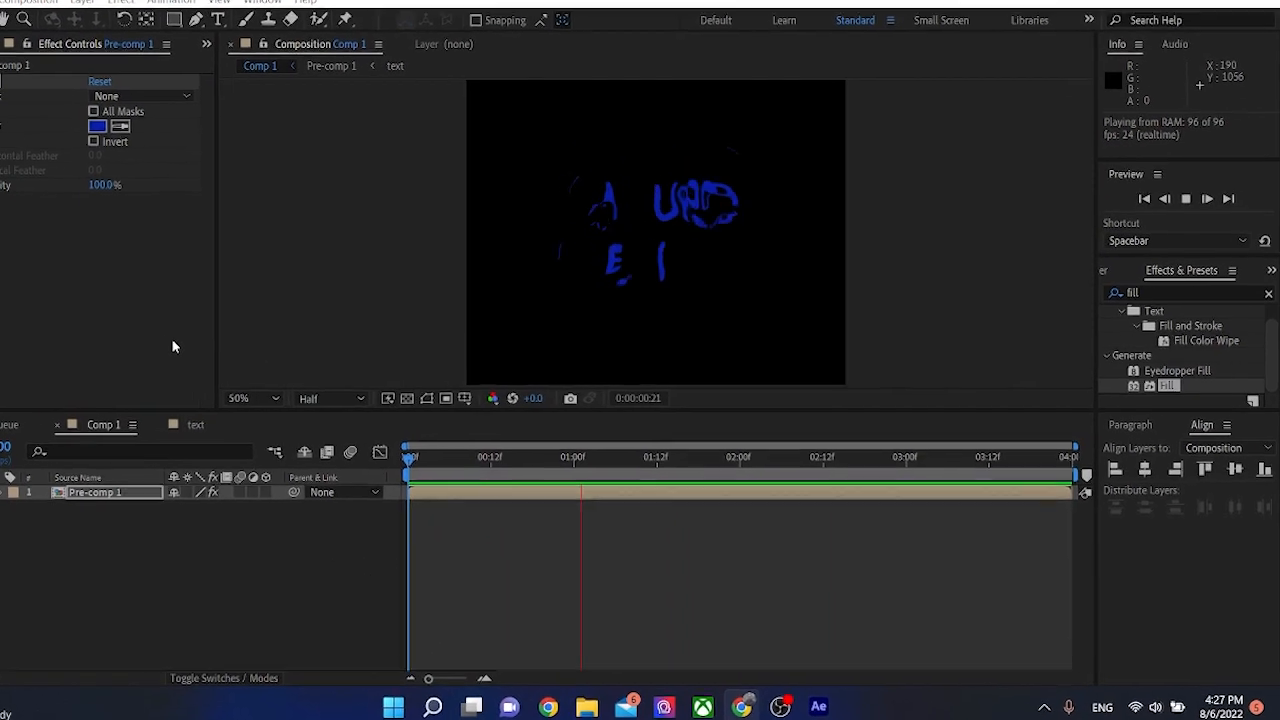
# Stop the preview at 0:00:01:20, apply Fast Box Blur to Pre-comp 1 and set its Blur Radius to 4
pyautogui.click(1146, 293)
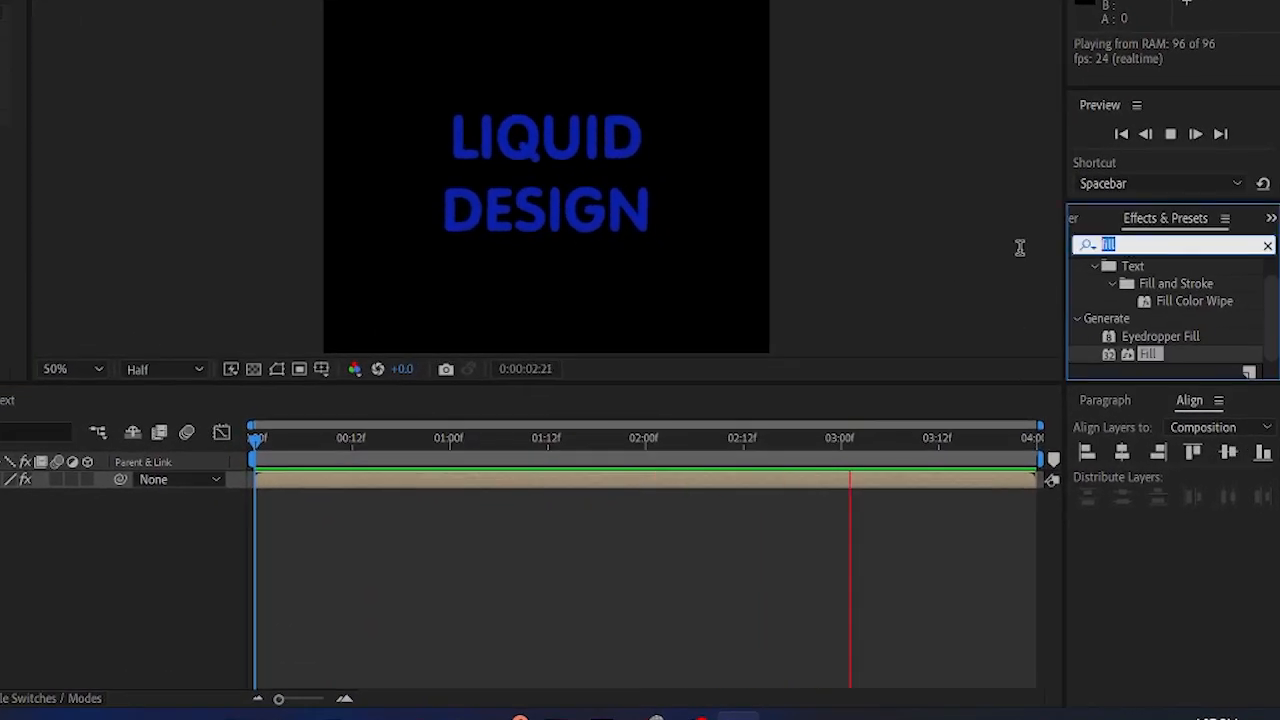
pyautogui.press('BackSpace')
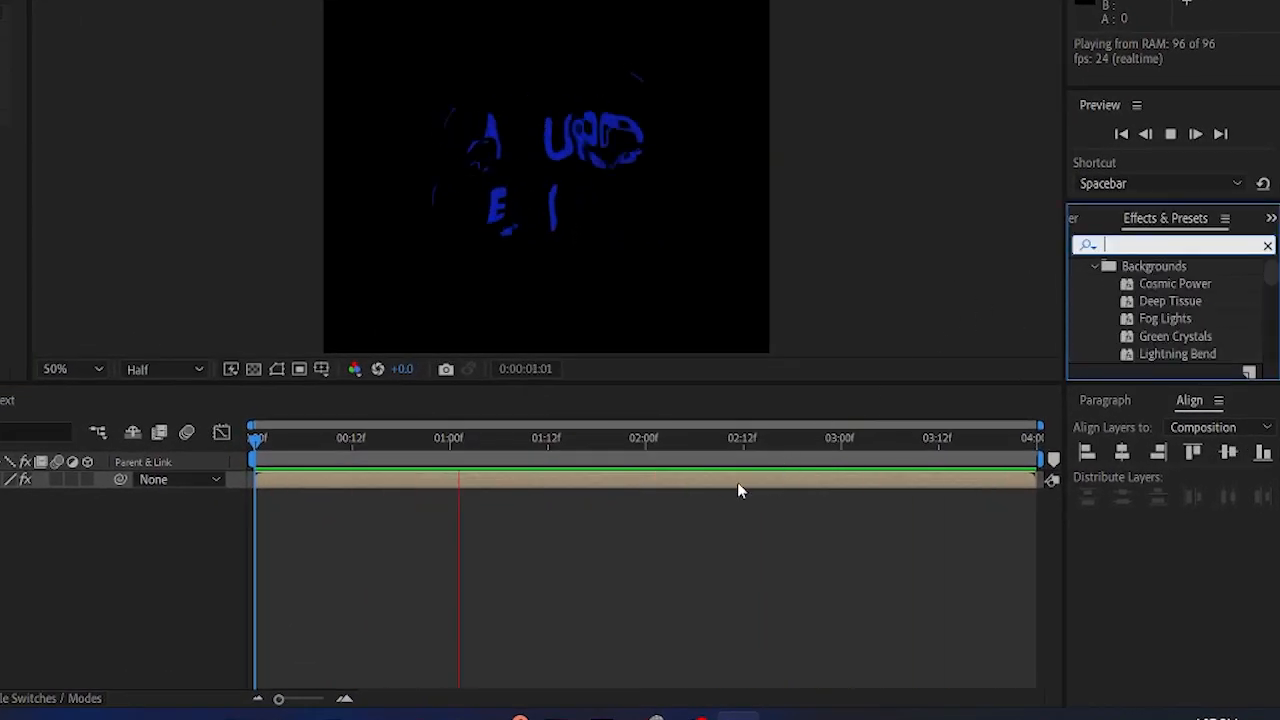
pyautogui.click(613, 485)
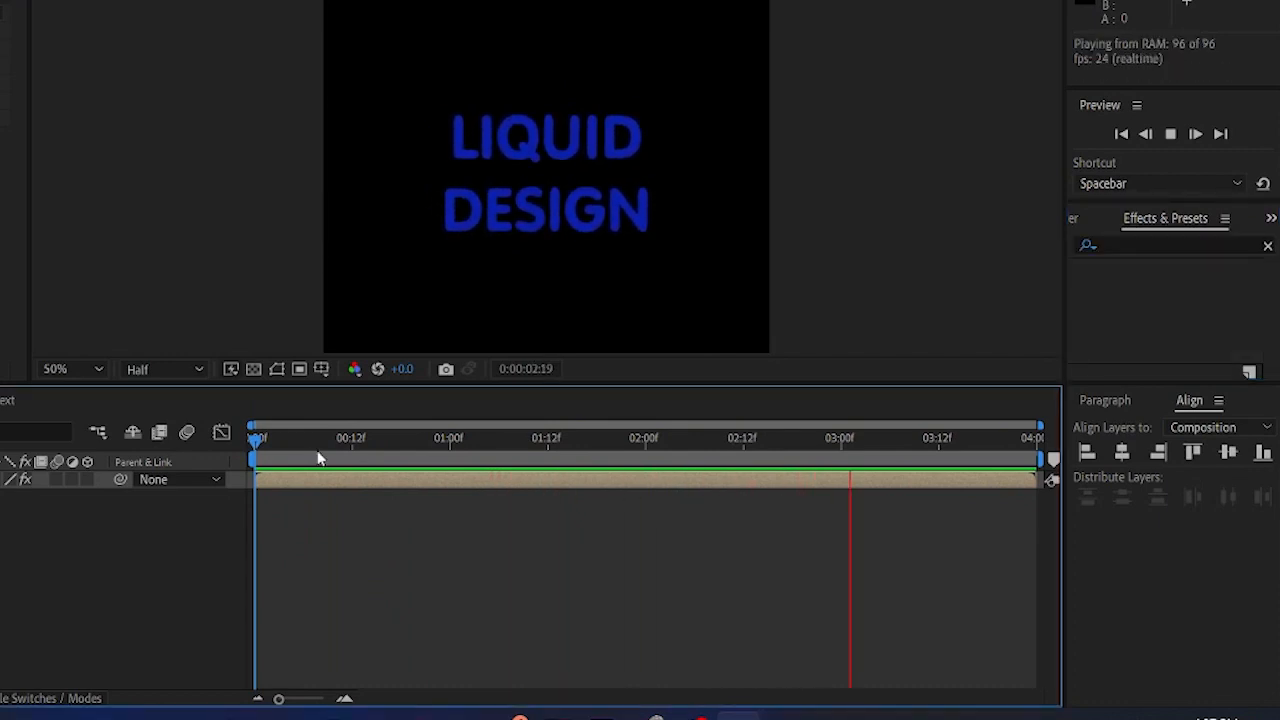
pyautogui.click(613, 485)
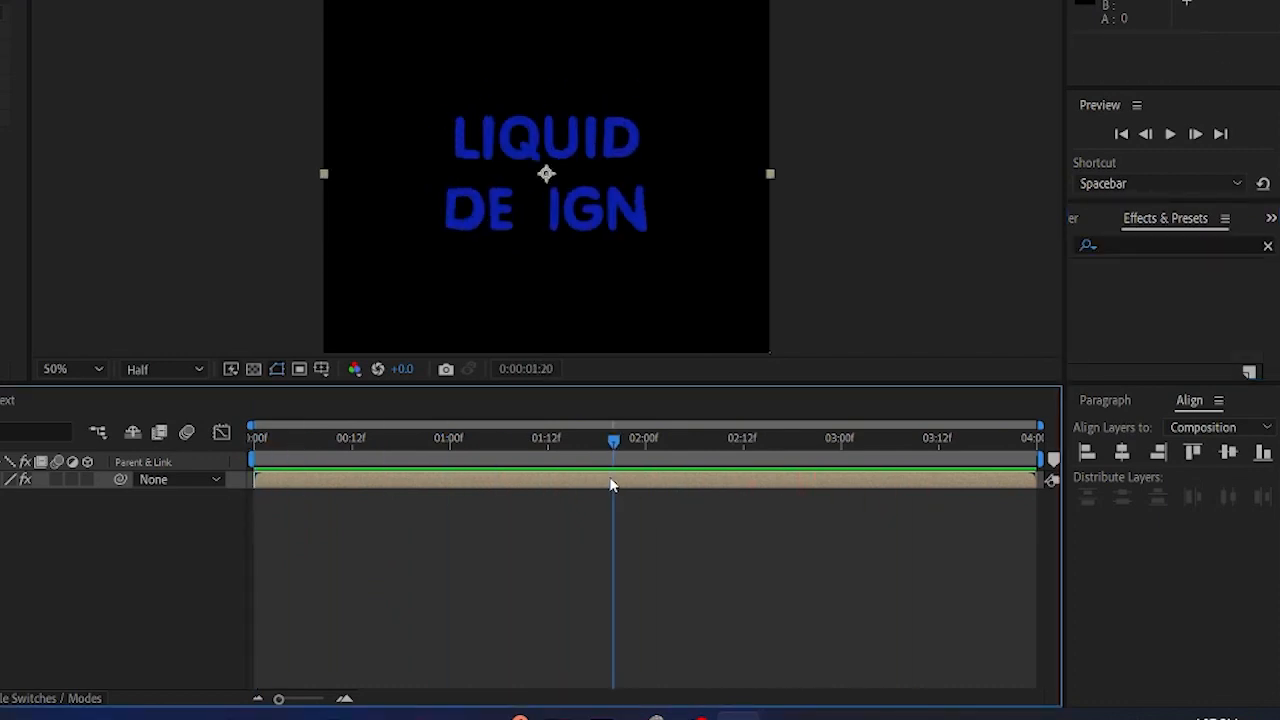
pyautogui.click(1120, 246)
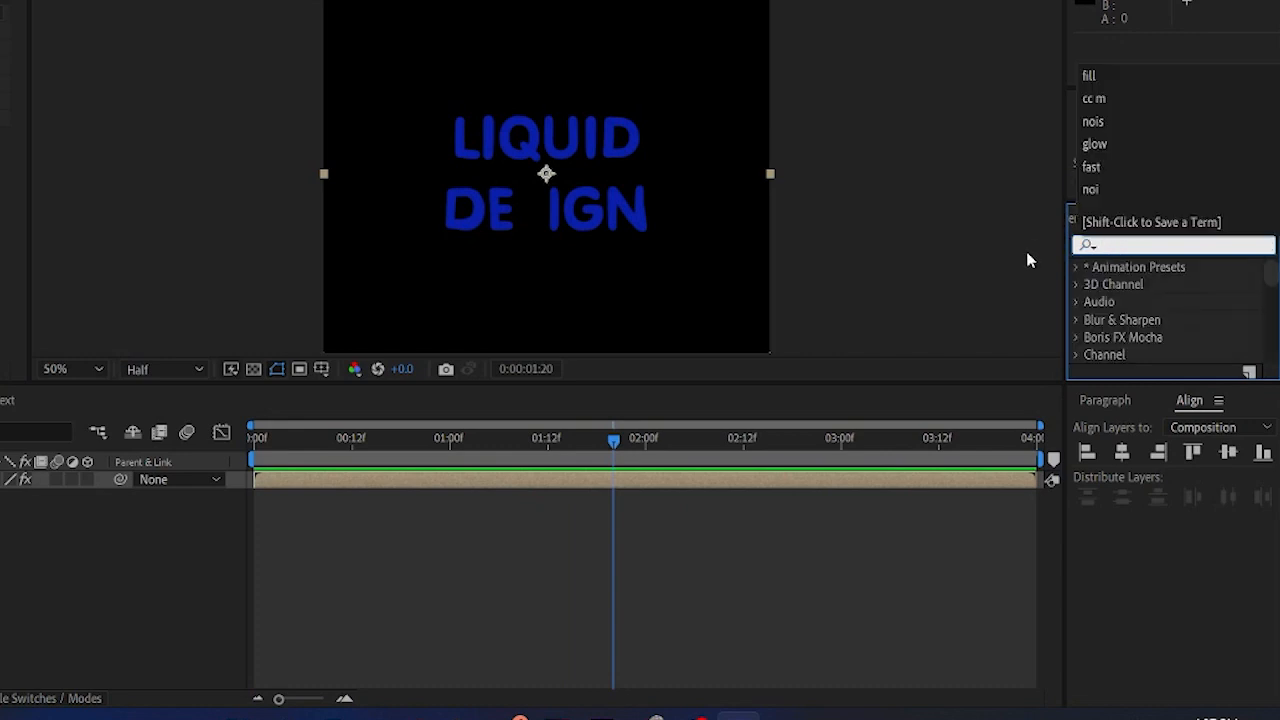
pyautogui.write('fas')
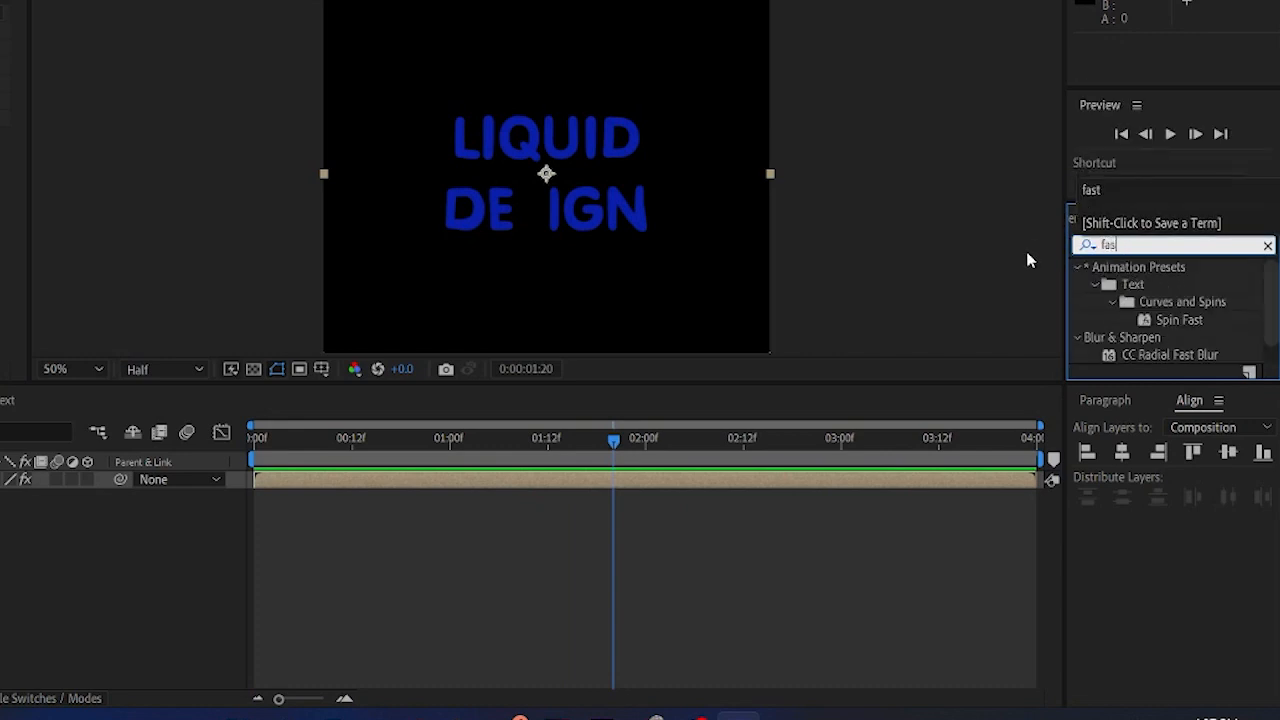
pyautogui.write('t ')
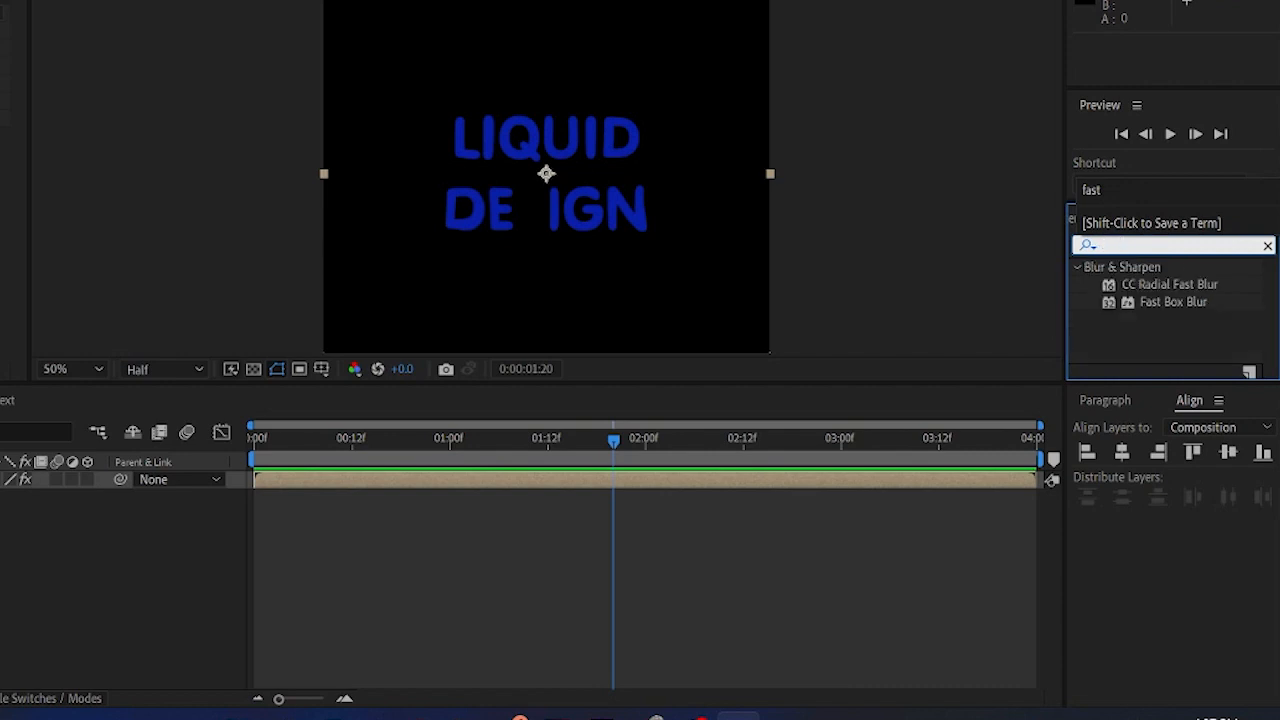
pyautogui.write('box')
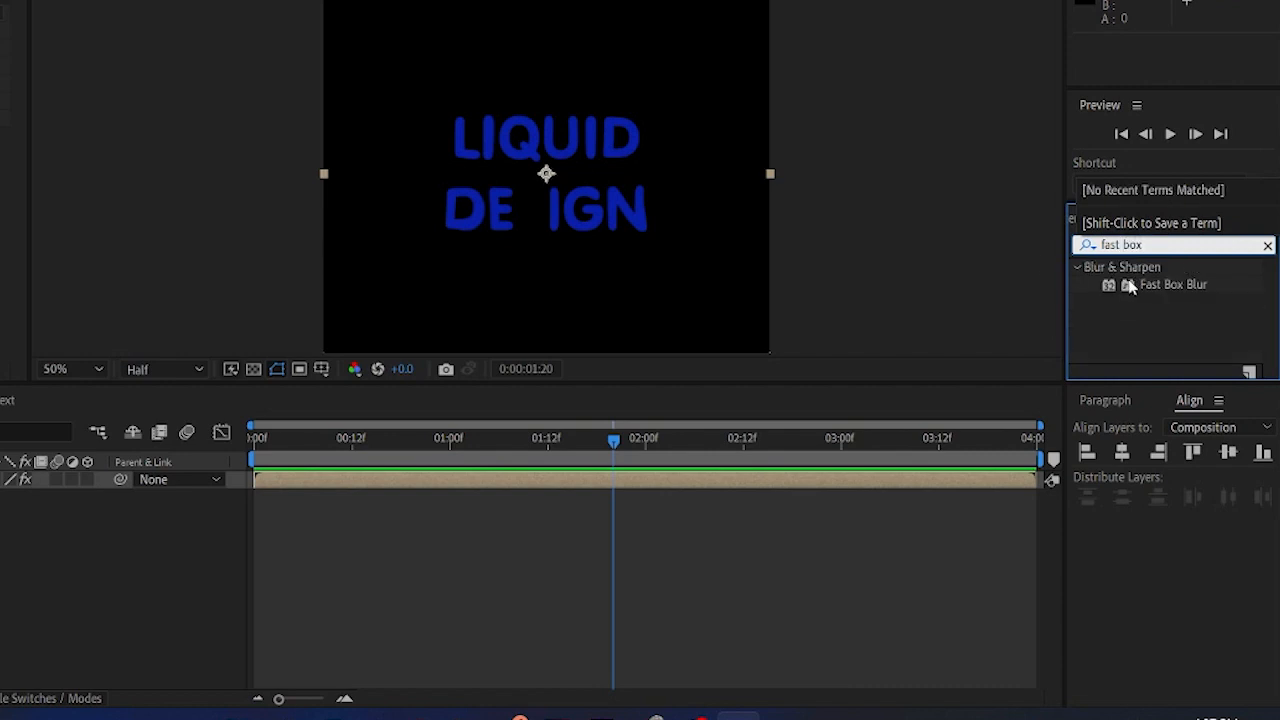
pyautogui.doubleClick(1149, 284)
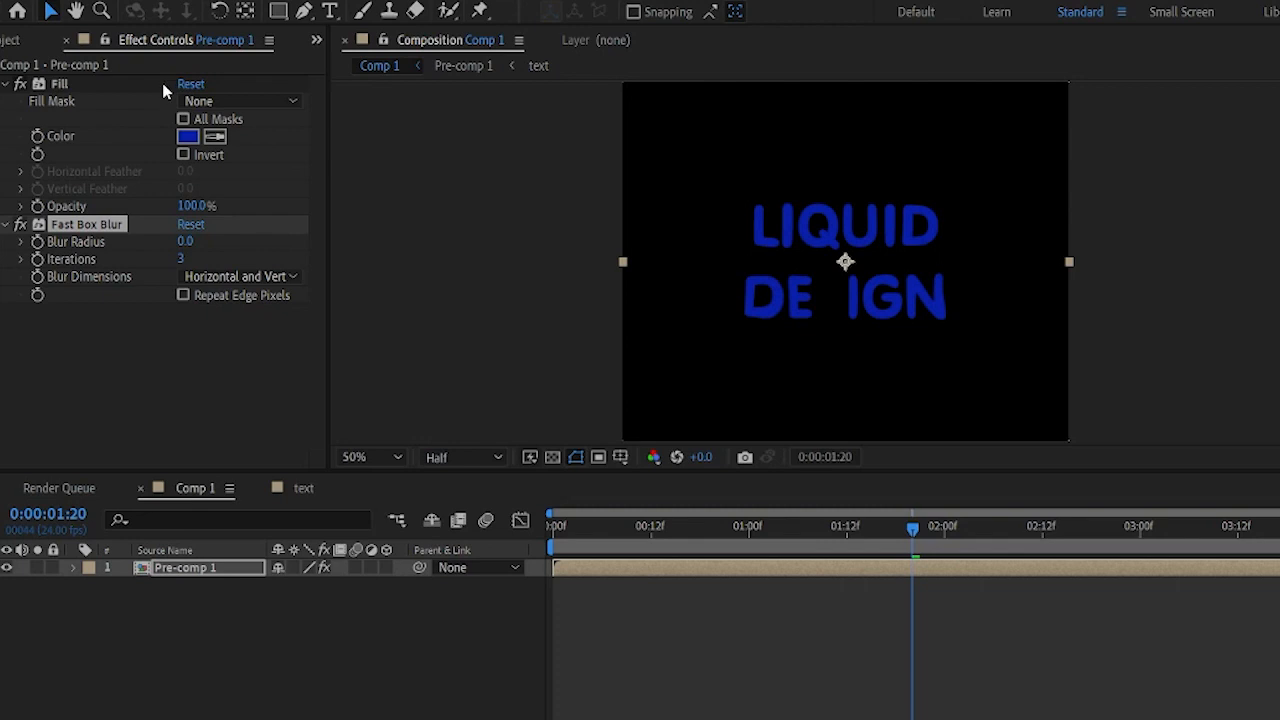
pyautogui.click(186, 241)
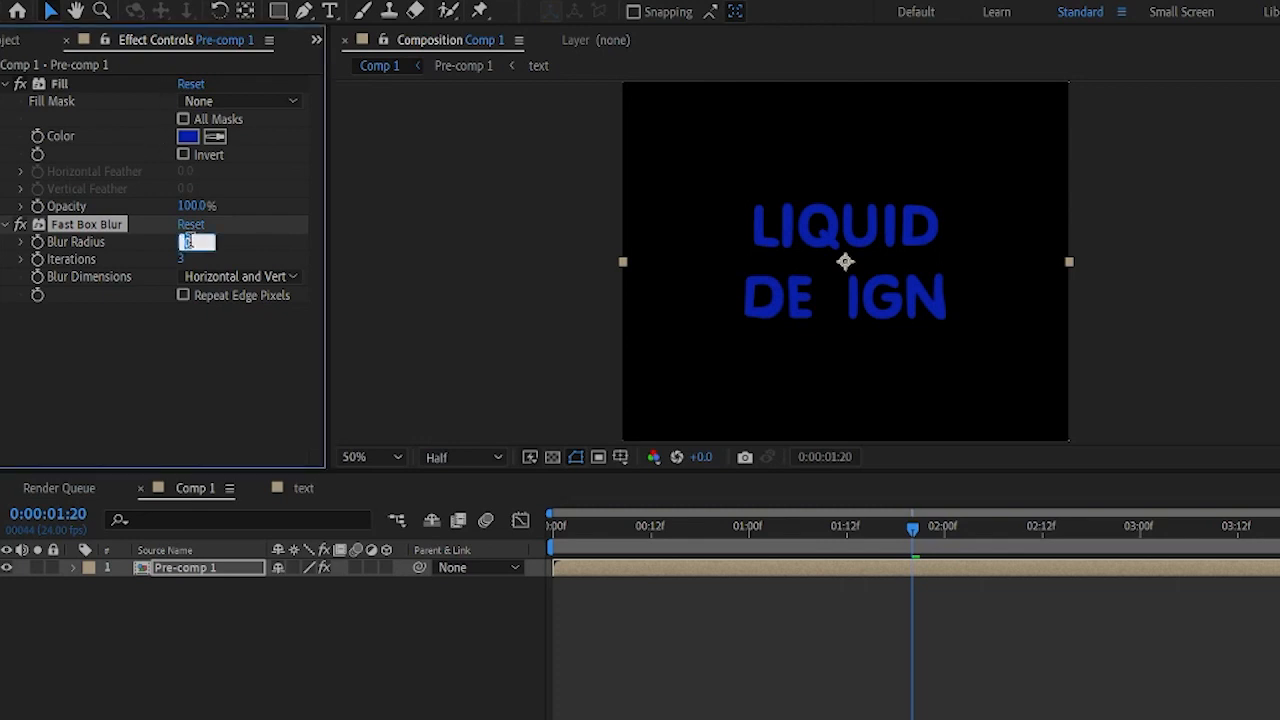
pyautogui.press('Return')
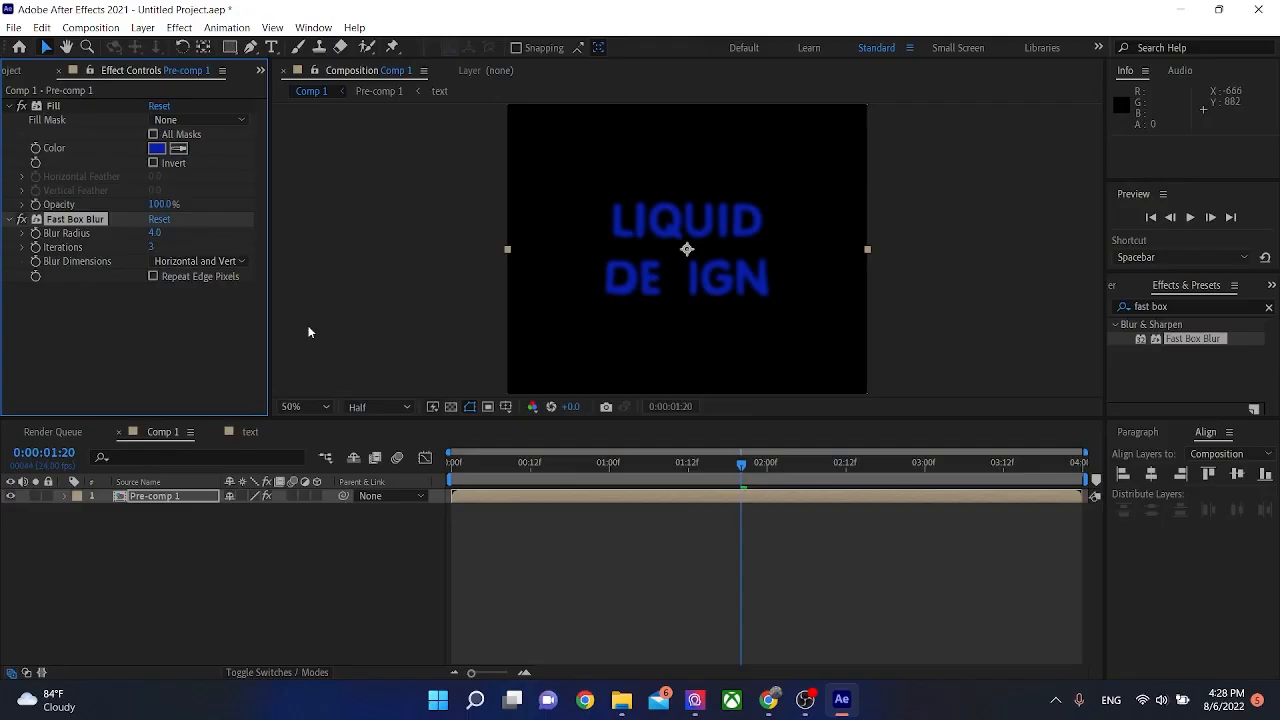
# Duplicate the Pre-comp 1 layer and set the upper copy's Fill colour to light blue 757DB1
pyautogui.hotkey('ctrl', 'd')
pyautogui.click(190, 497)
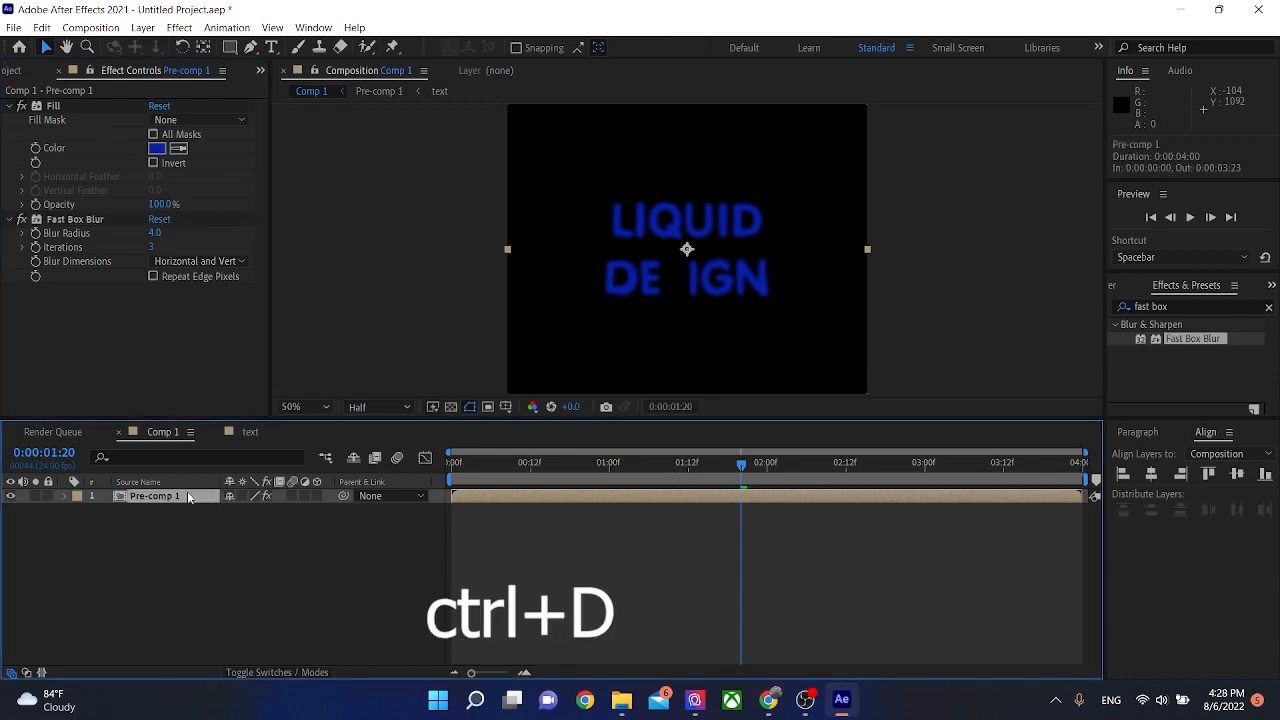
pyautogui.hotkey('ctrl', 'd')
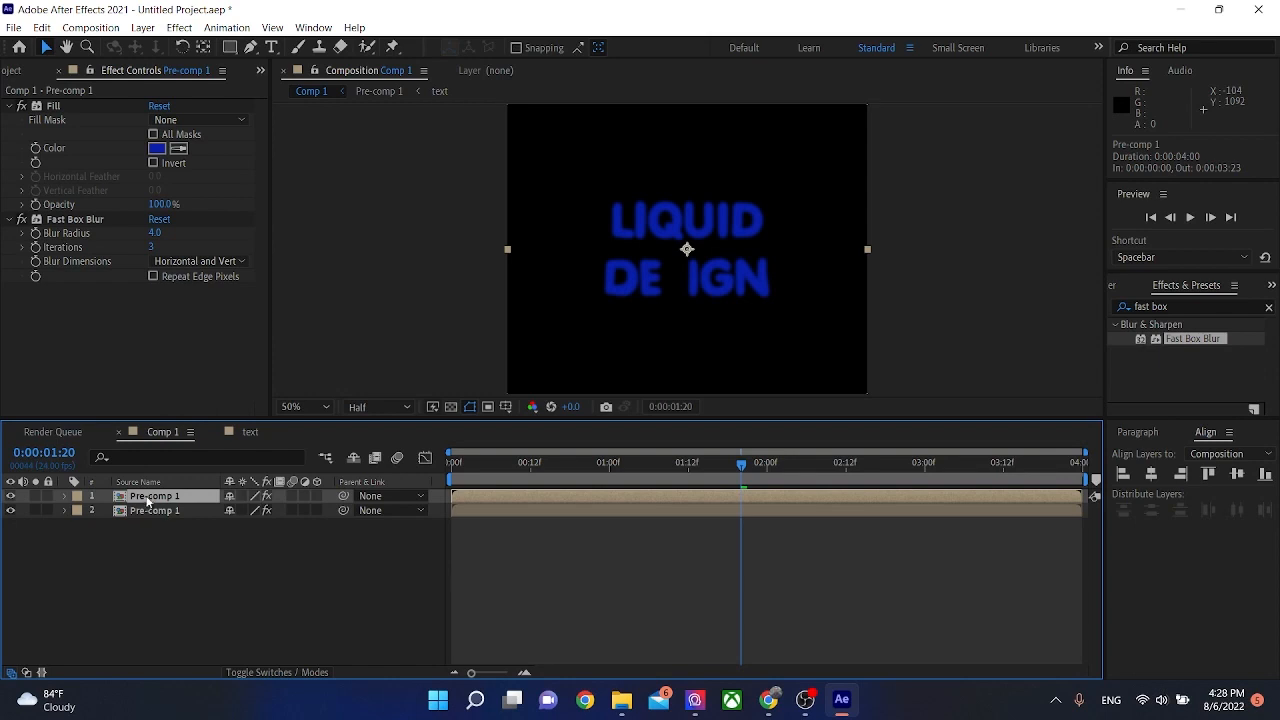
pyautogui.click(157, 148)
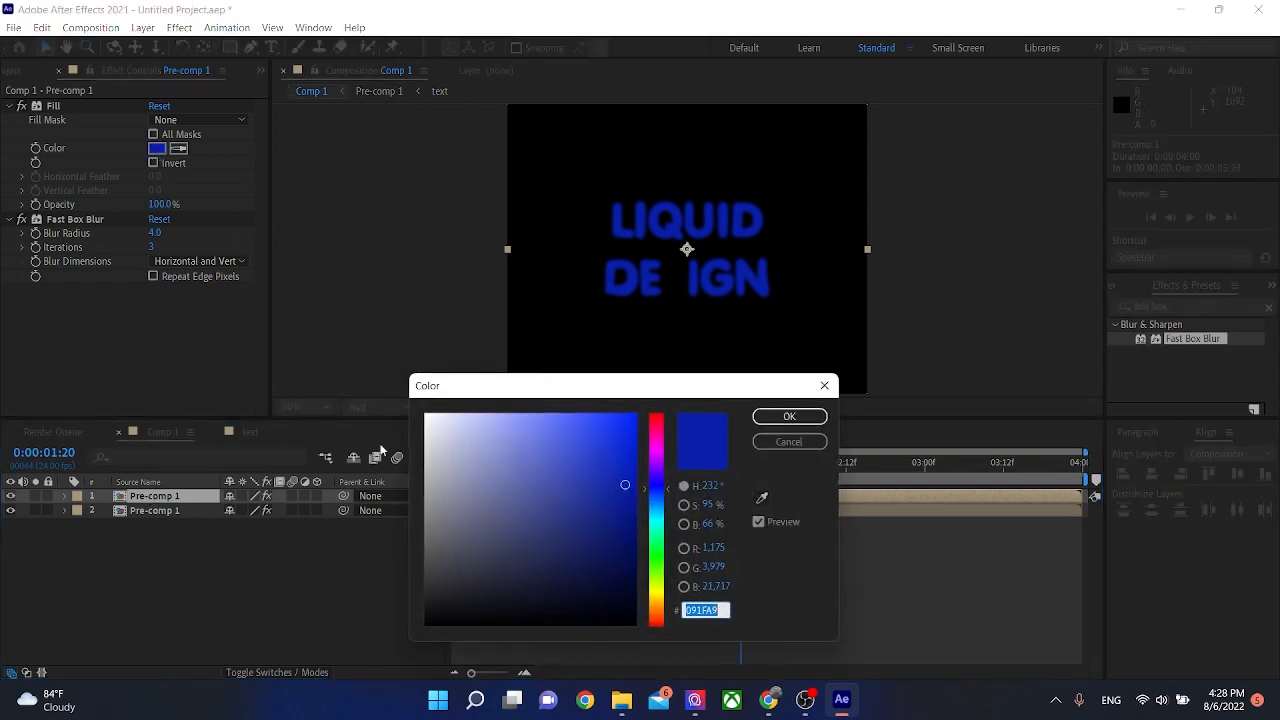
pyautogui.click(498, 480)
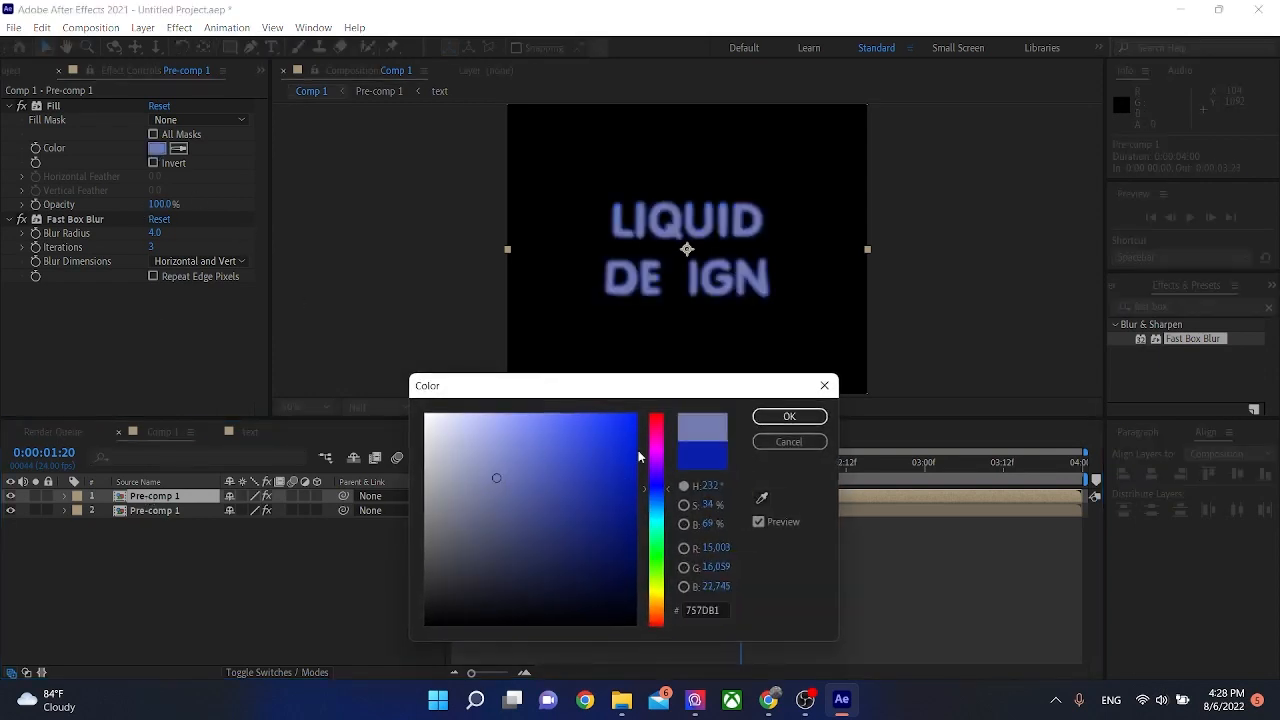
pyautogui.click(789, 416)
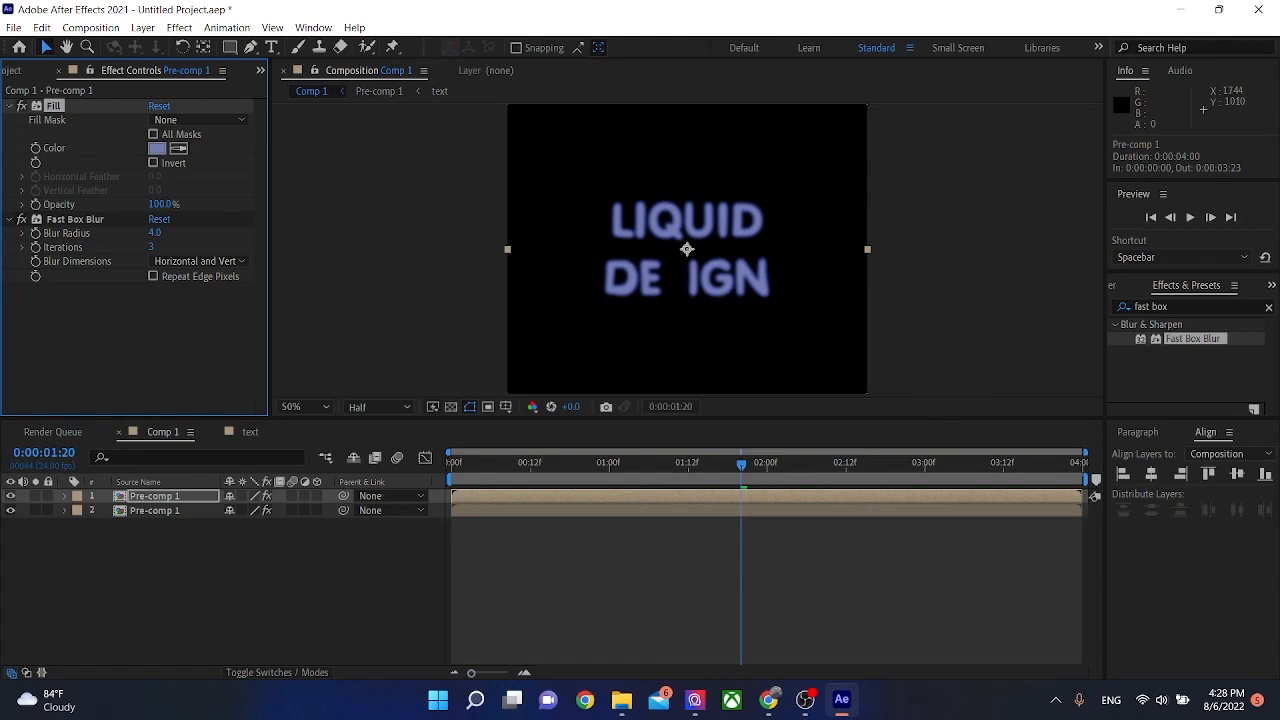
# Duplicate the light blue Pre-comp 1 layer and set the new top copy's Fill colour to white
pyautogui.hotkey('ctrl', 'd')
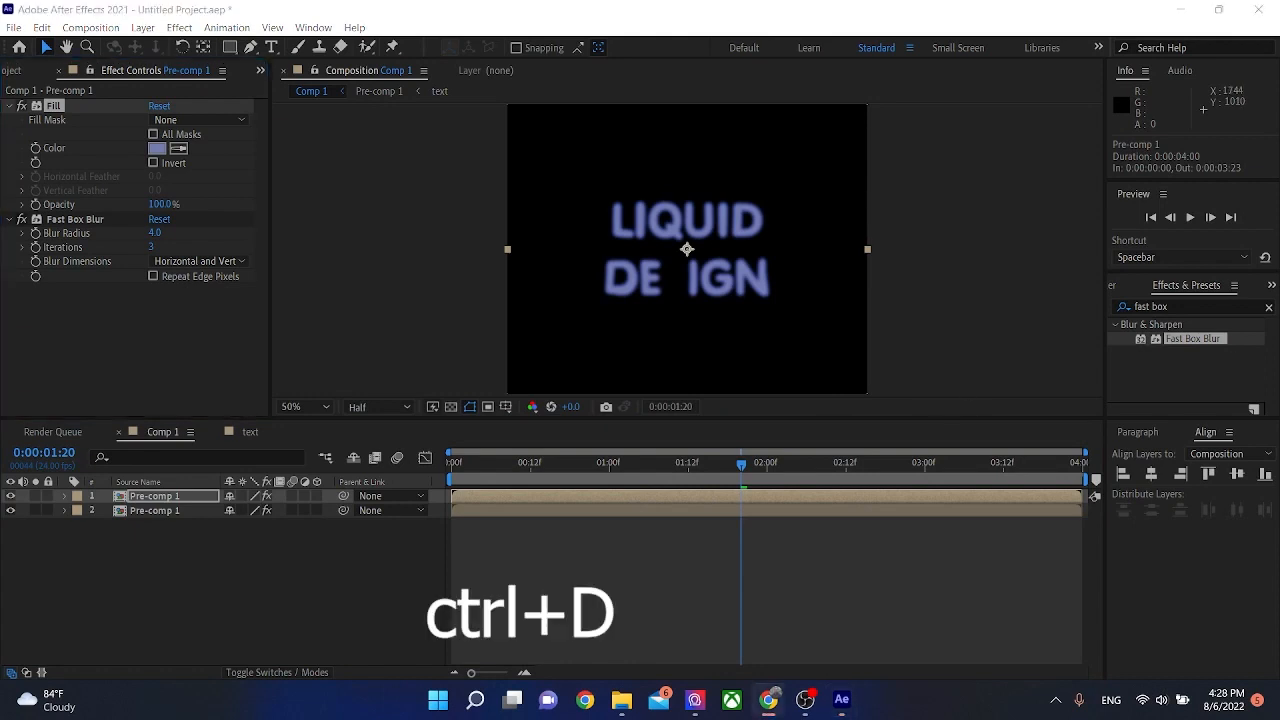
pyautogui.click(154, 497)
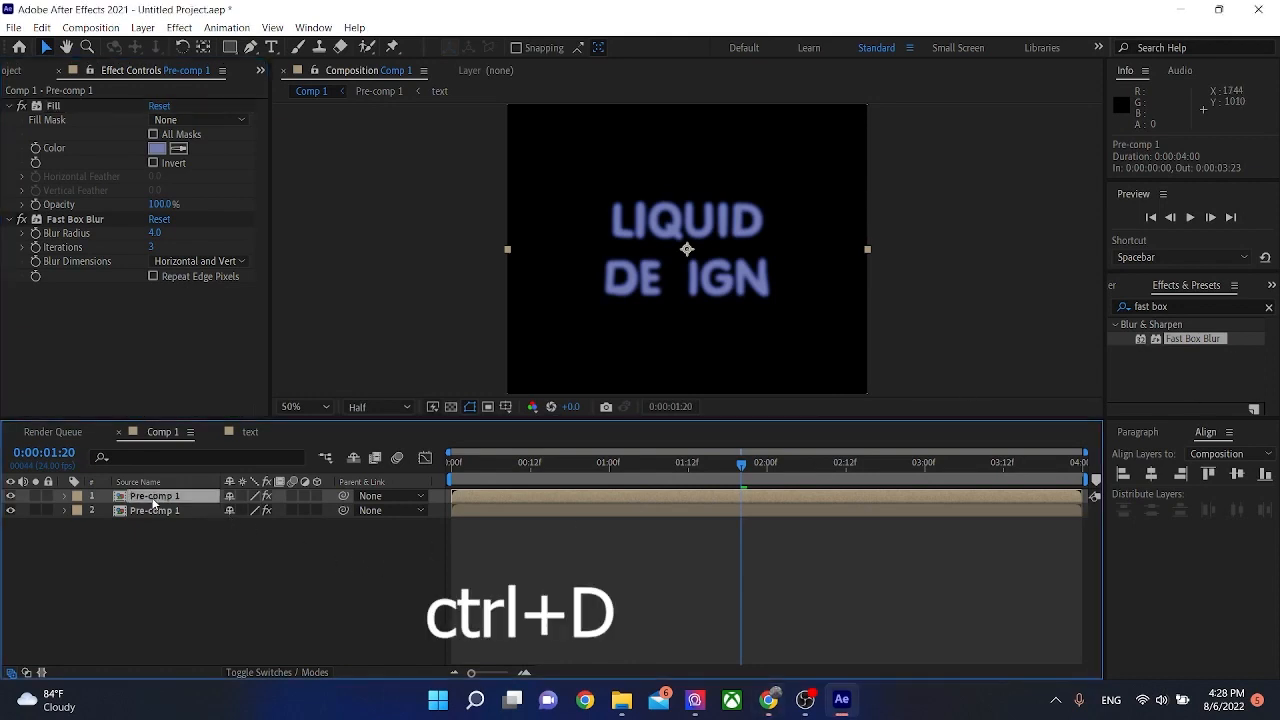
pyautogui.hotkey('ctrl', 'd')
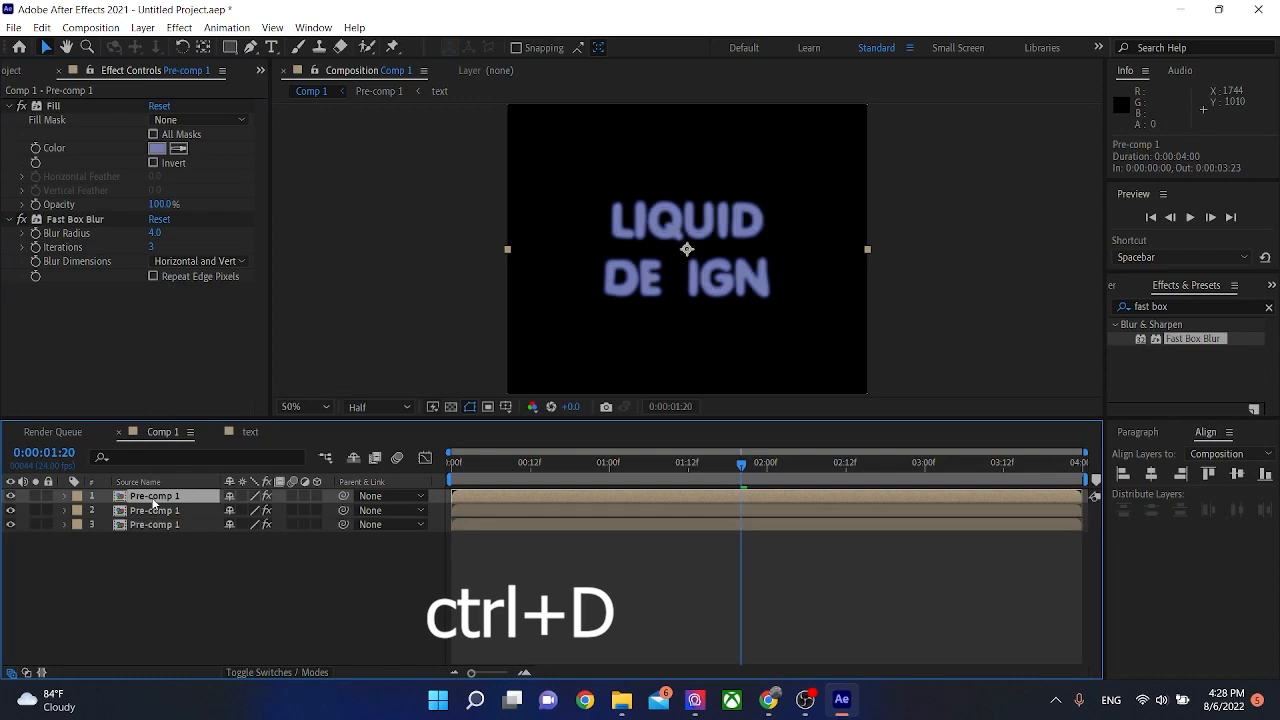
pyautogui.click(157, 148)
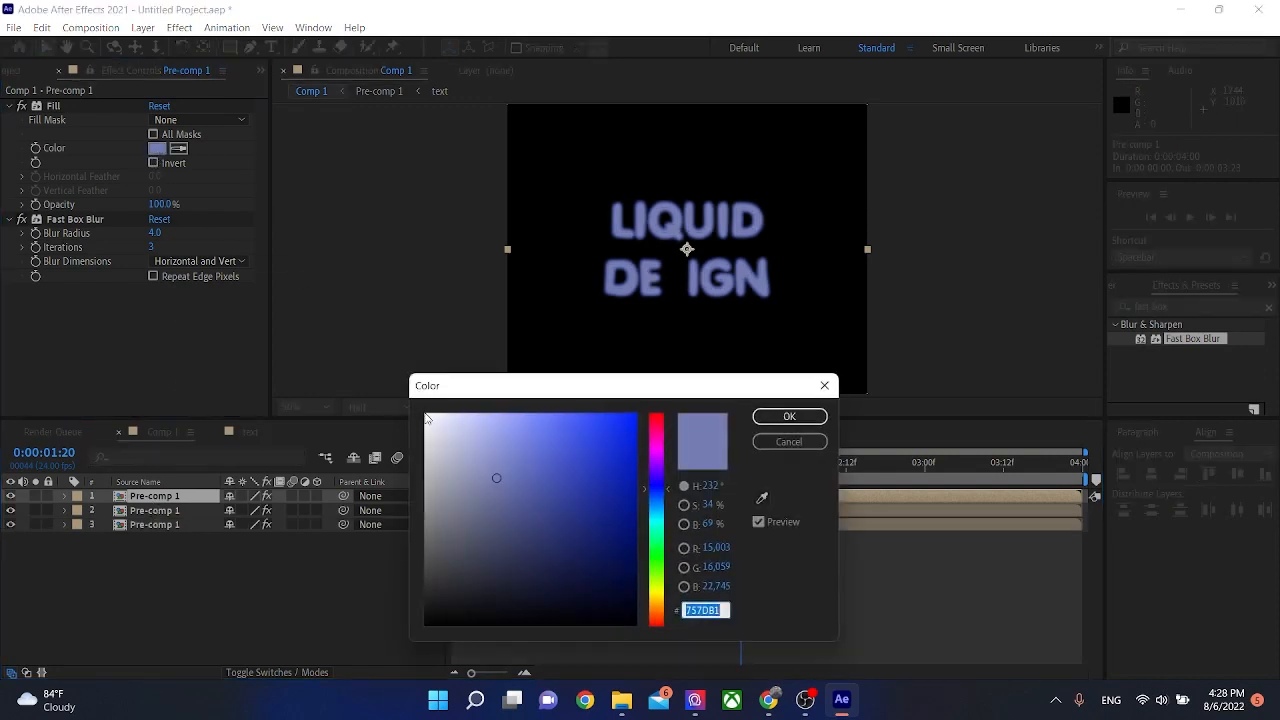
pyautogui.click(426, 416)
pyautogui.click(789, 416)
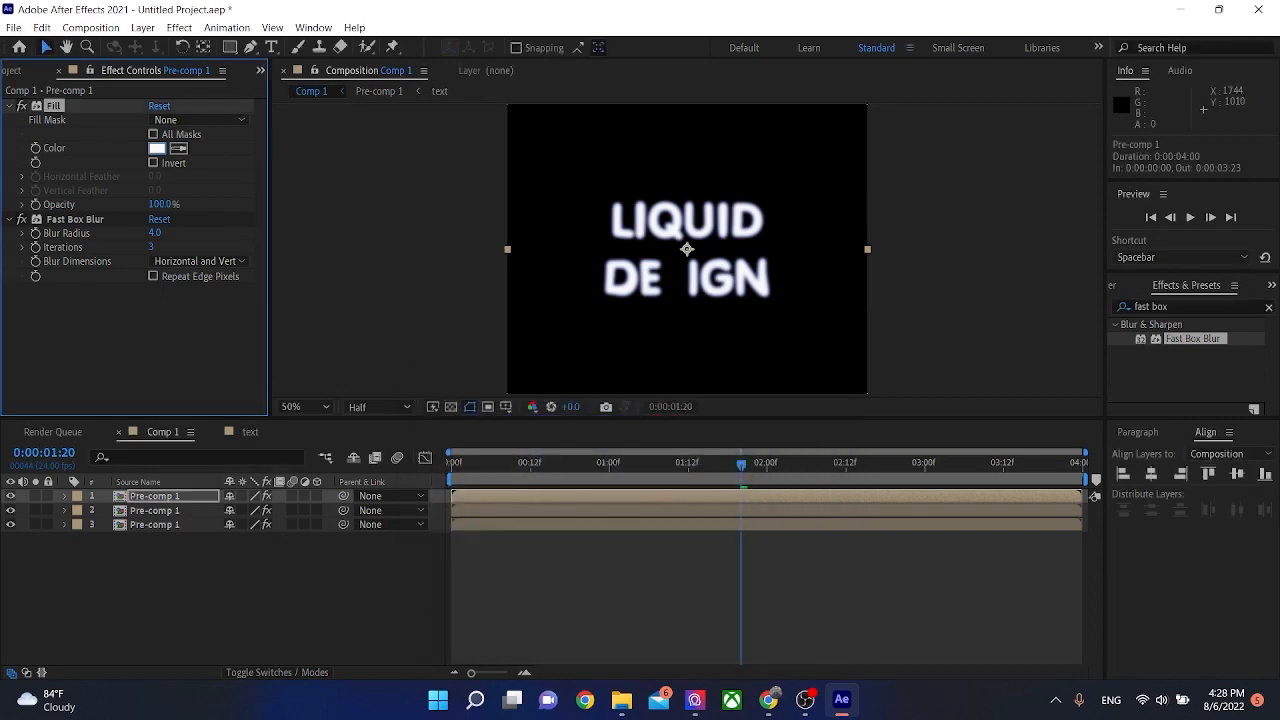
pyautogui.click(302, 581)
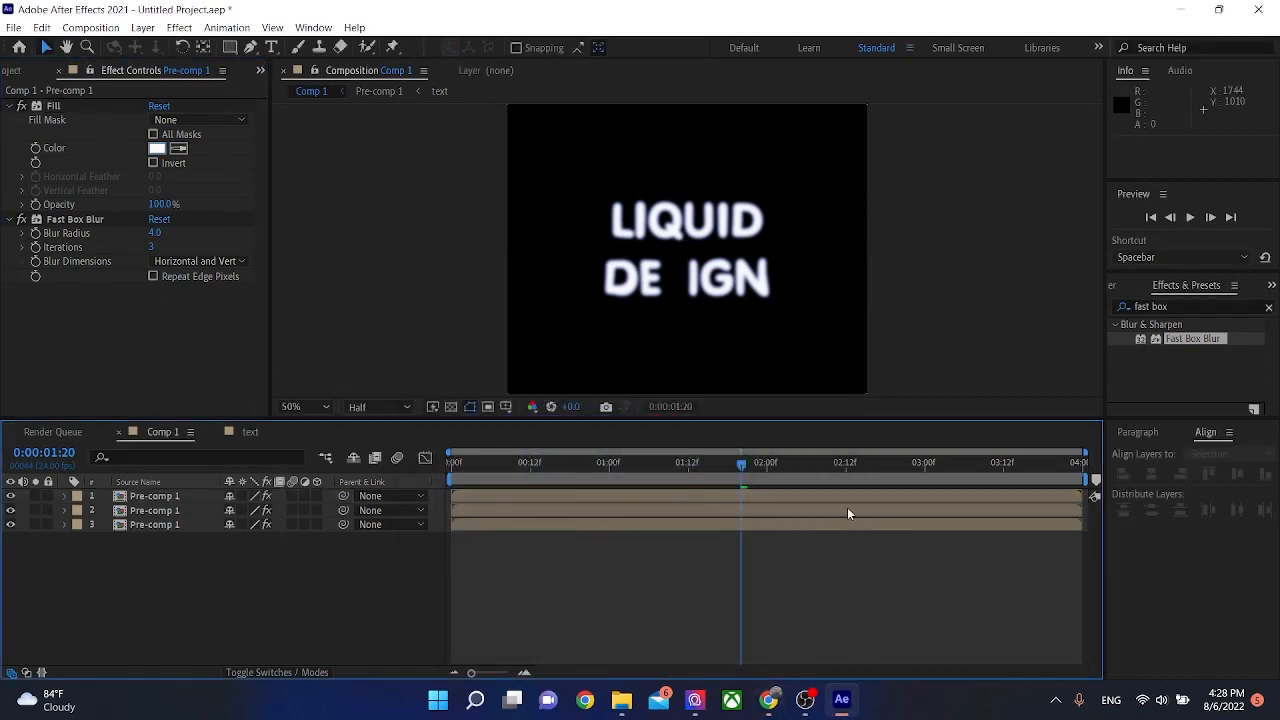
# Stagger the three Pre-comp 1 layers, starting the middle one at frame 2 and the top one at frame 3
pyautogui.click(407, 557)
pyautogui.moveTo(472, 673); pyautogui.dragTo(532, 680)
pyautogui.click(489, 512)
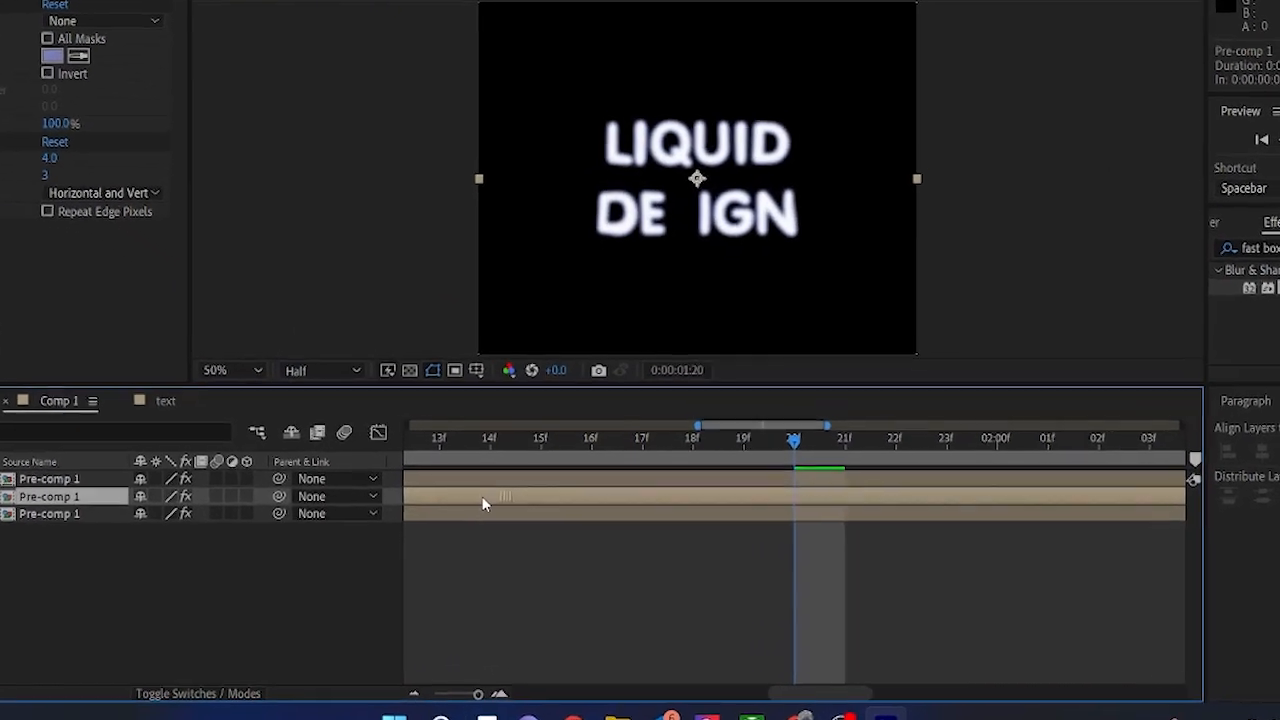
pyautogui.moveTo(779, 696); pyautogui.dragTo(376, 698)
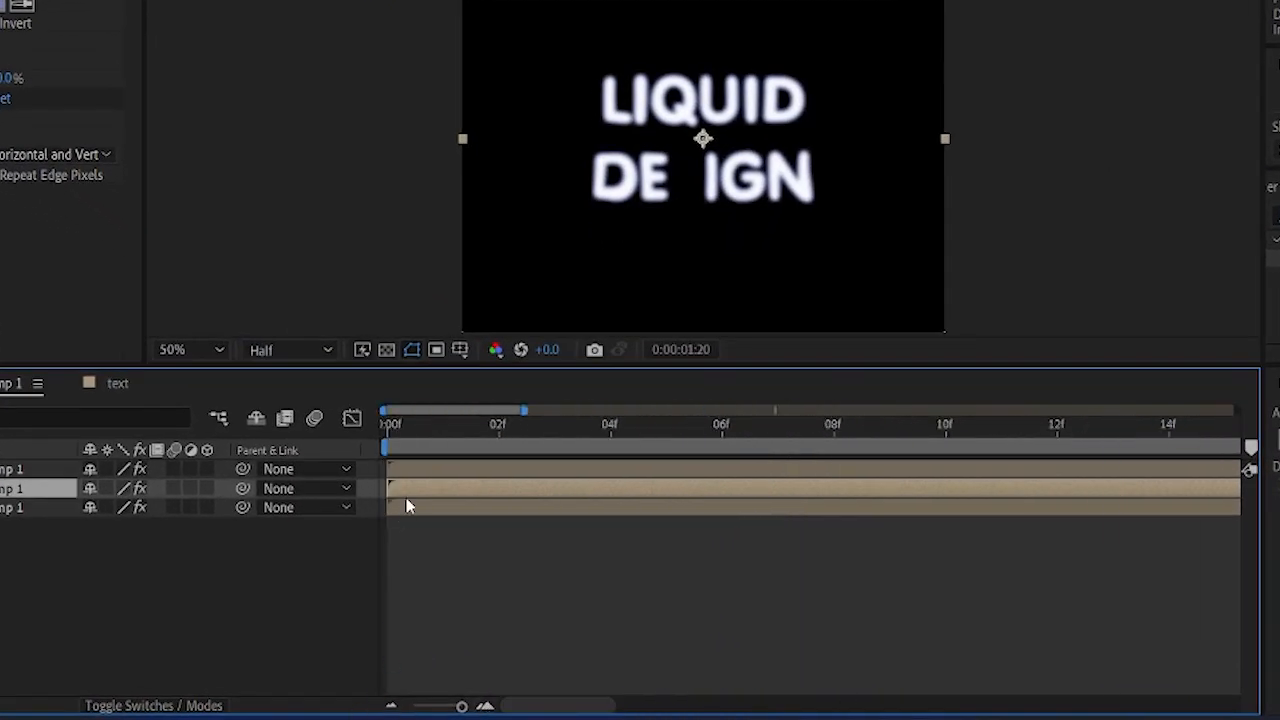
pyautogui.press('[')
pyautogui.click(459, 513)
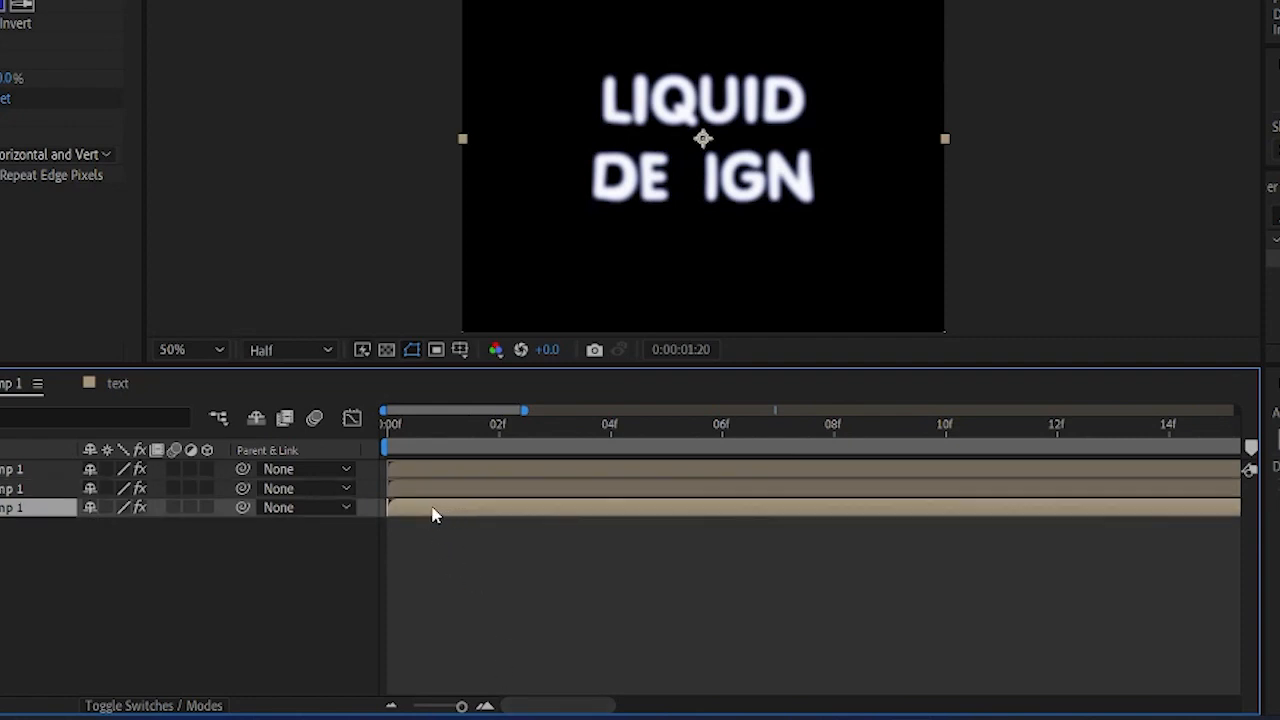
pyautogui.press('[')
pyautogui.moveTo(451, 494); pyautogui.dragTo(703, 481)
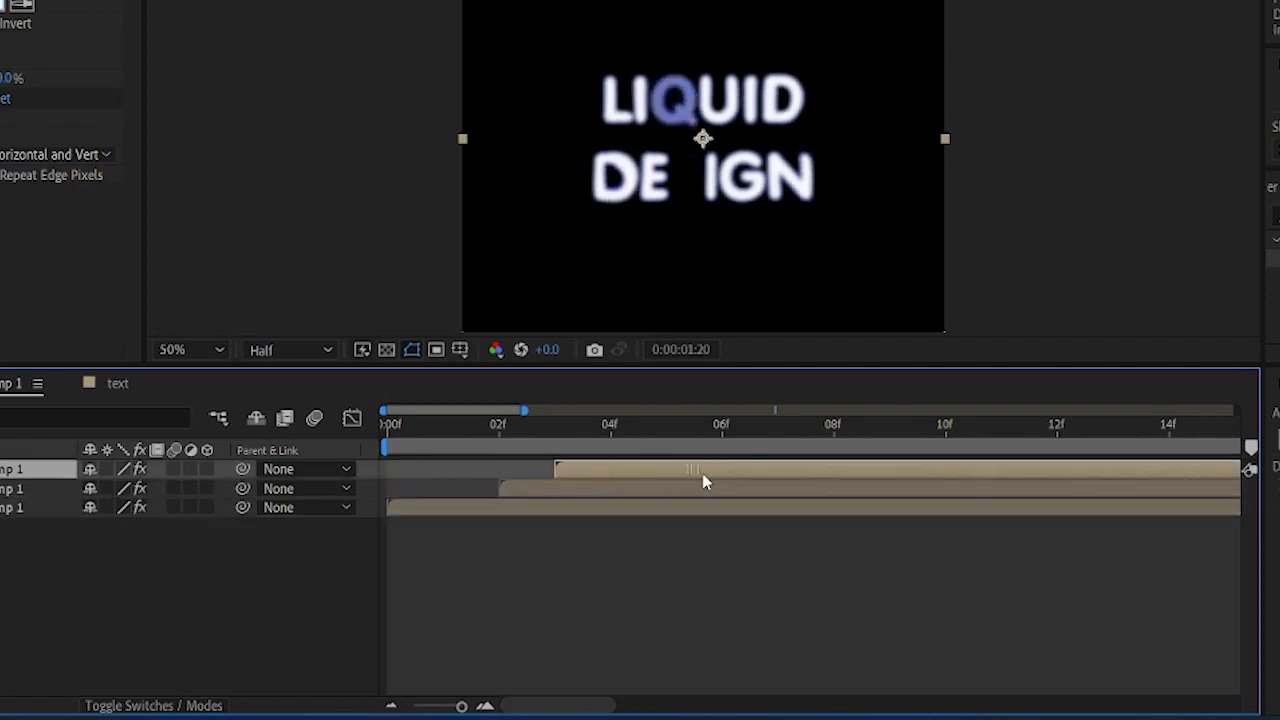
pyautogui.moveTo(468, 705); pyautogui.dragTo(466, 706)
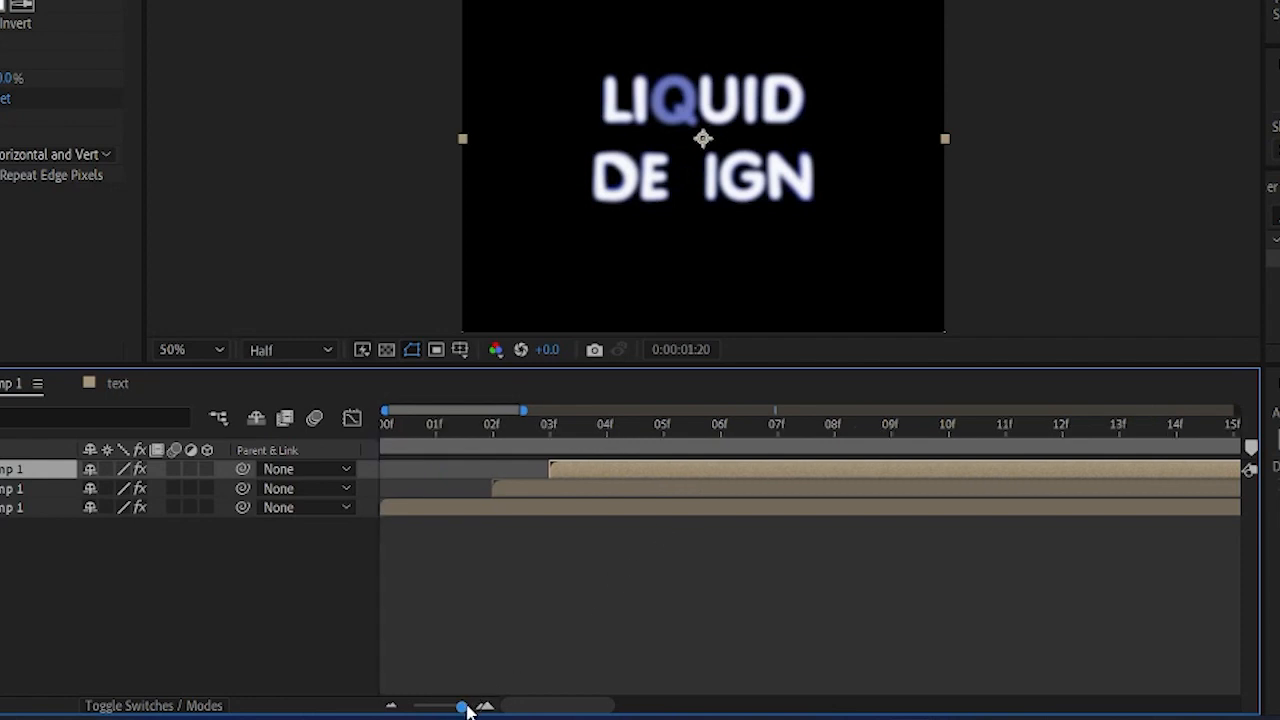
# Shift the middle Pre-comp 1 layer to start at frame 1 and the top one at frame 2, and preview from the beginning
pyautogui.moveTo(512, 497); pyautogui.dragTo(467, 486)
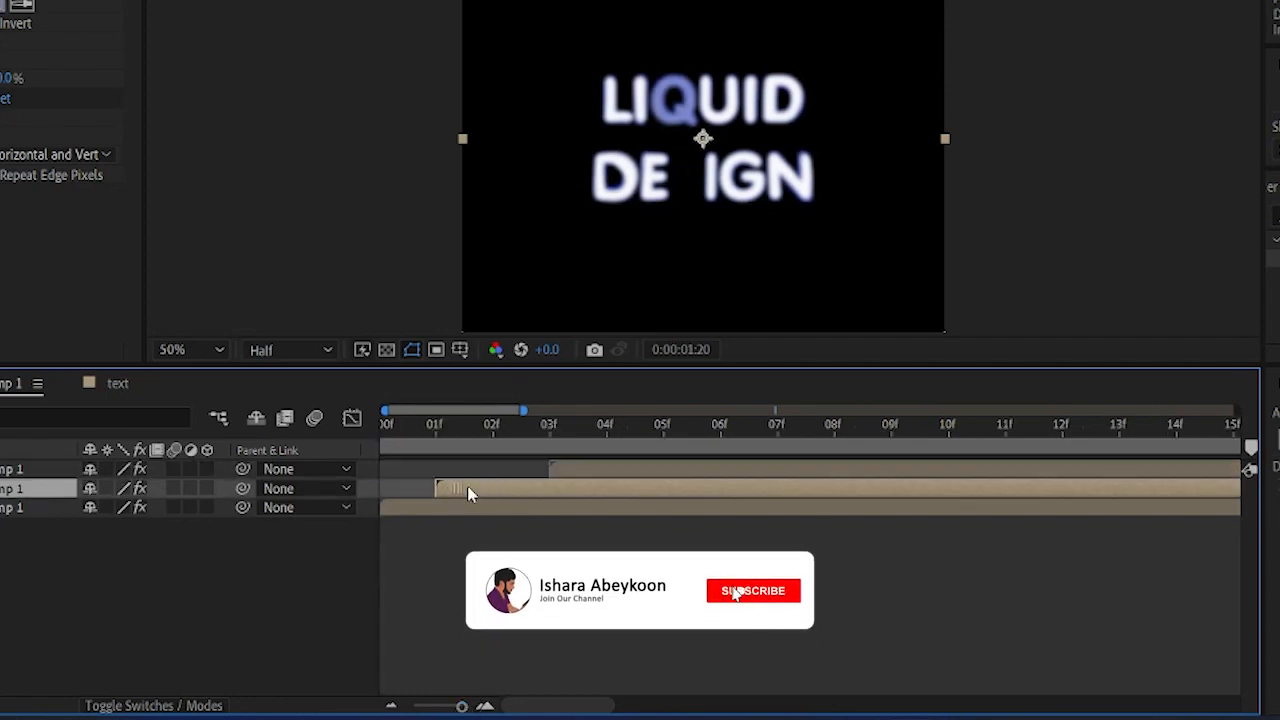
pyautogui.moveTo(565, 468); pyautogui.dragTo(555, 469)
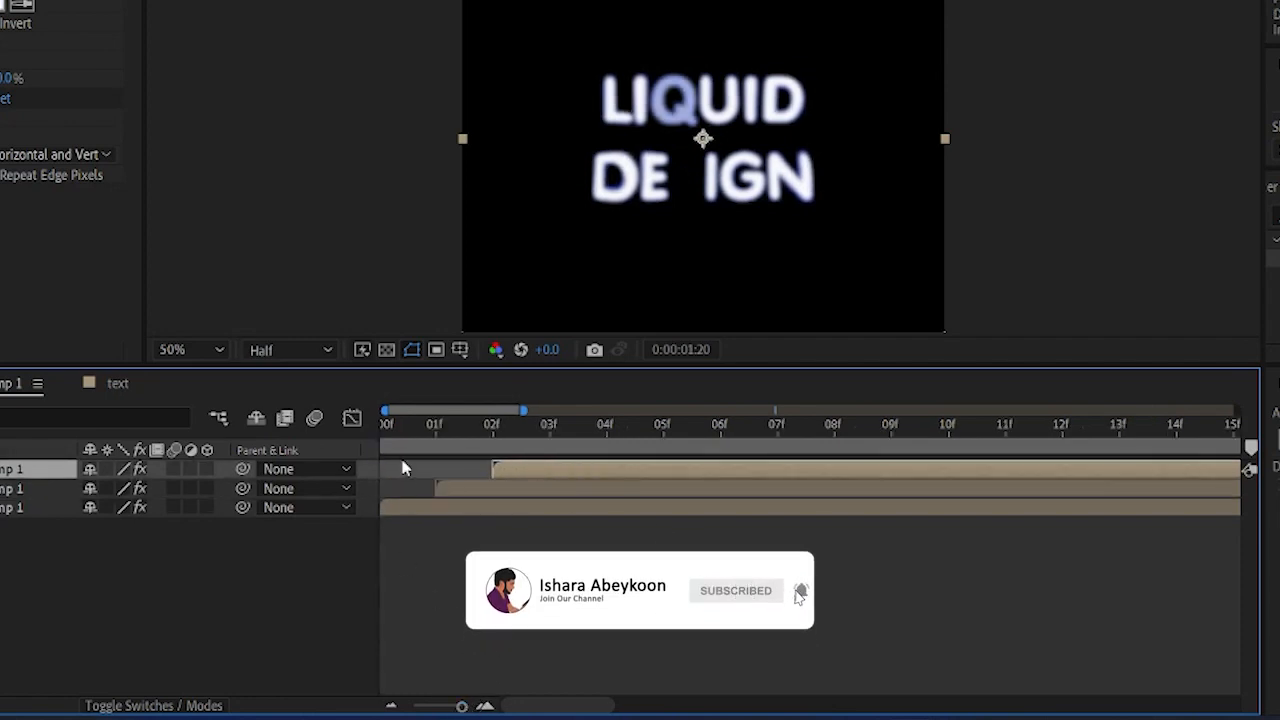
pyautogui.click(411, 430)
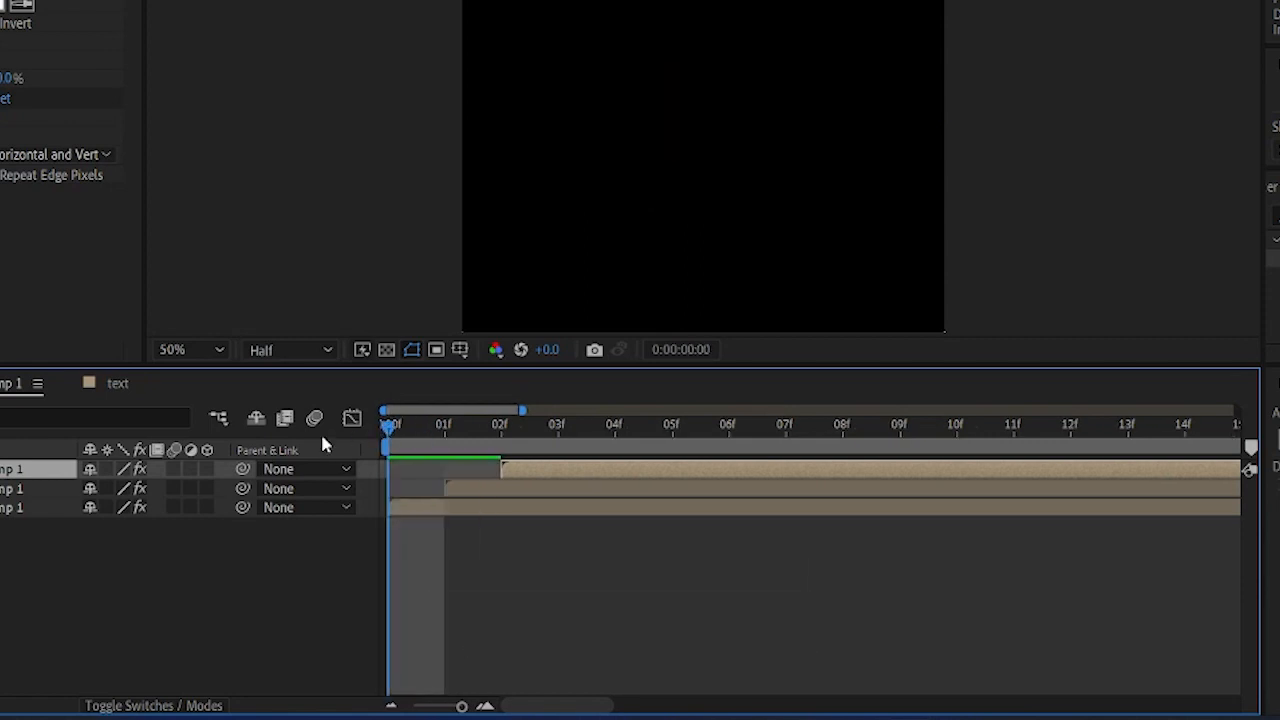
pyautogui.press('space')
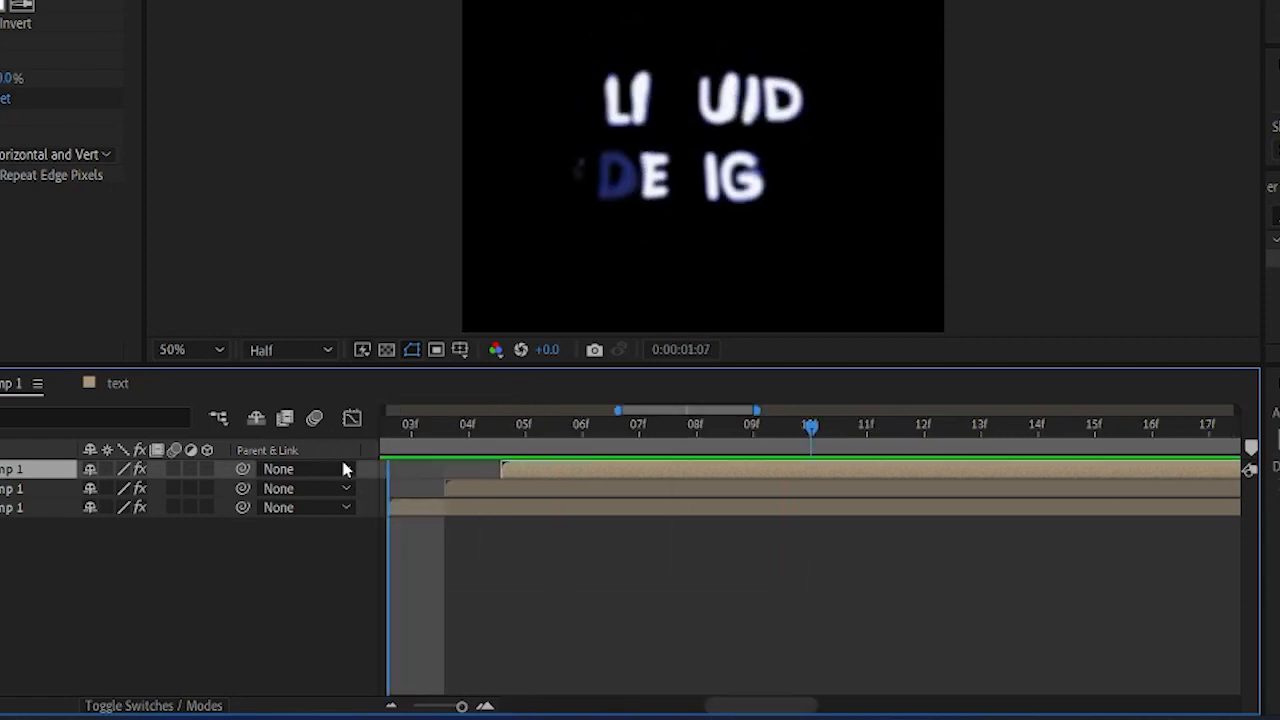
pyautogui.press('space')
pyautogui.press('space')
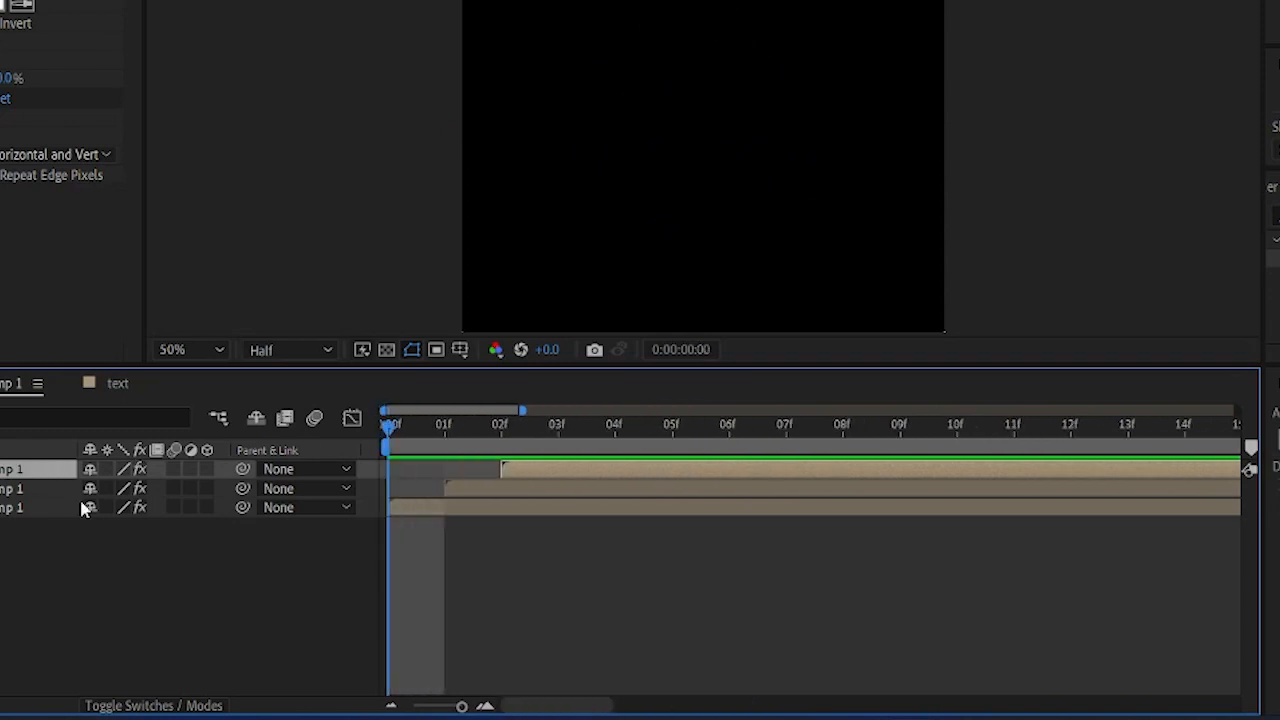
# Find the Glow effect and apply it to the bottom Pre-comp 1 layer
pyautogui.moveTo(447, 710); pyautogui.dragTo(402, 713)
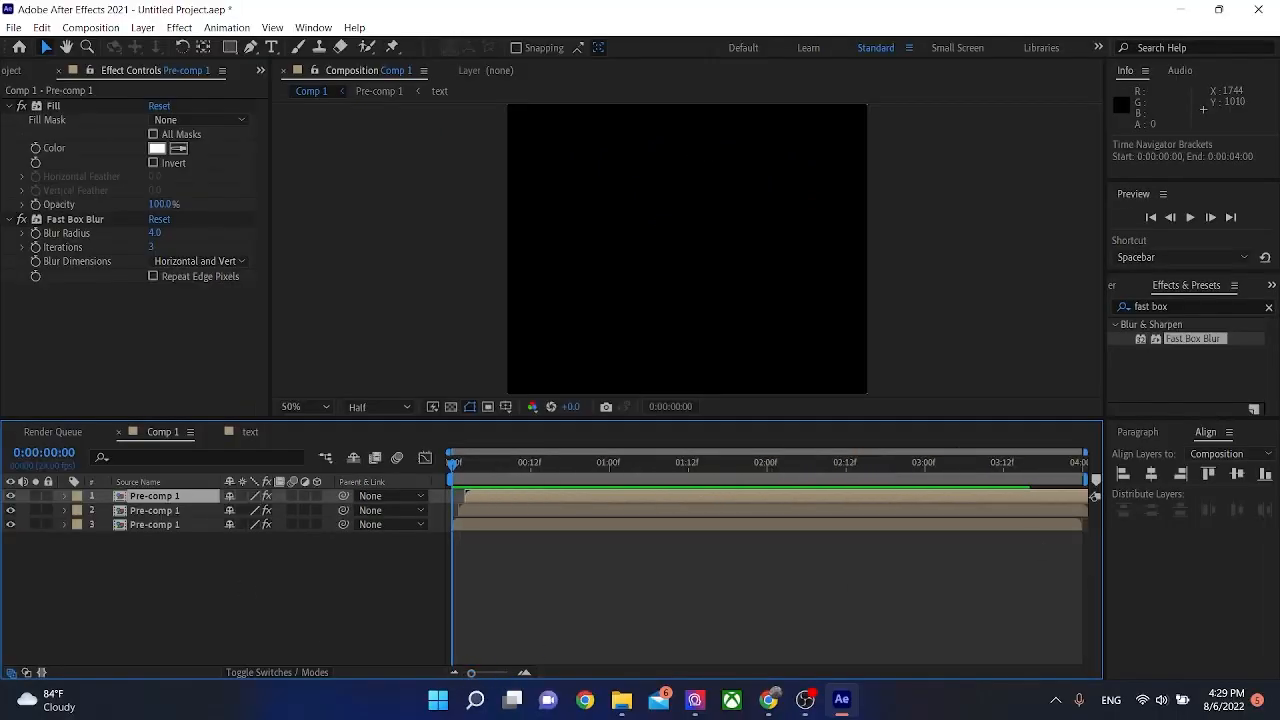
pyautogui.click(775, 690)
pyautogui.click(198, 591)
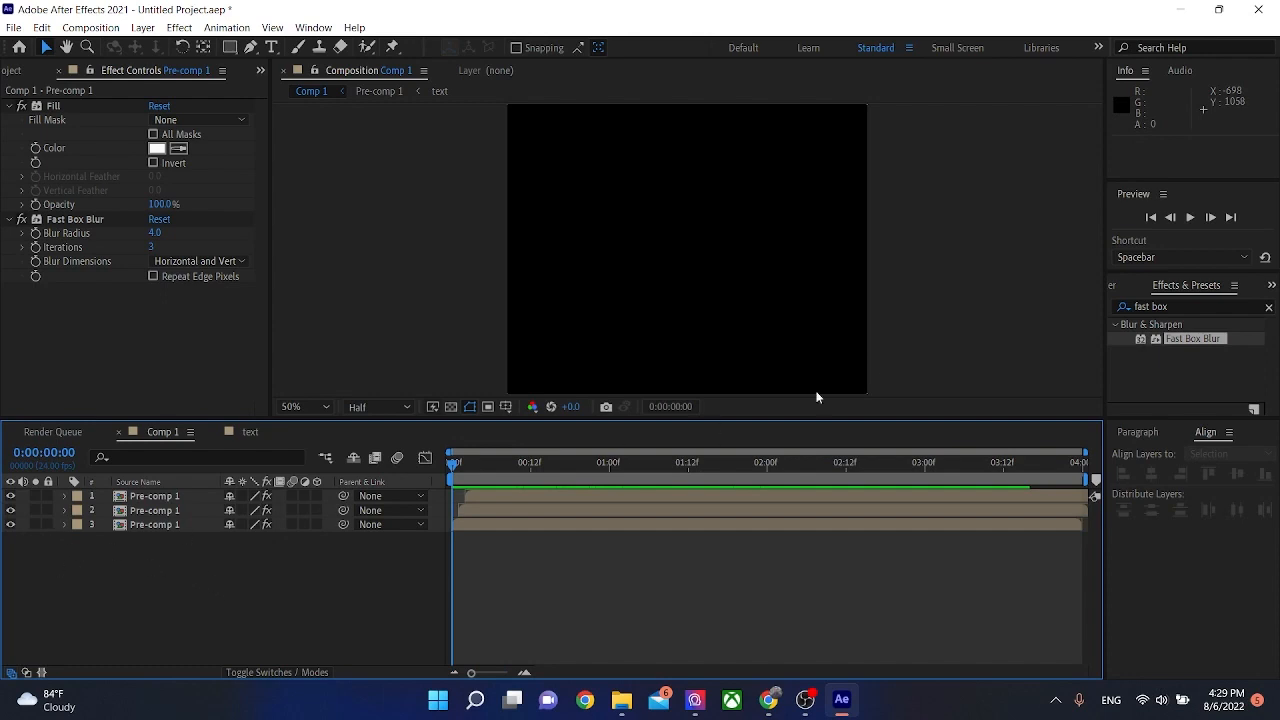
pyautogui.click(1180, 306)
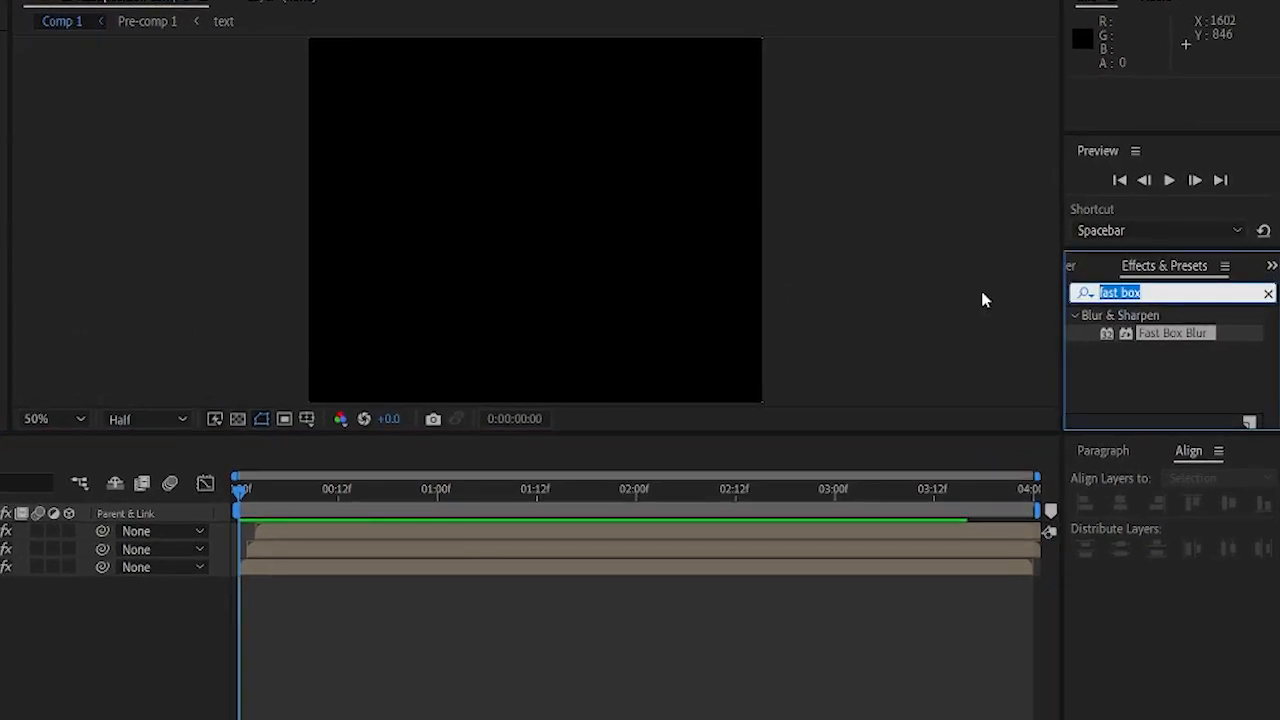
pyautogui.write('gl')
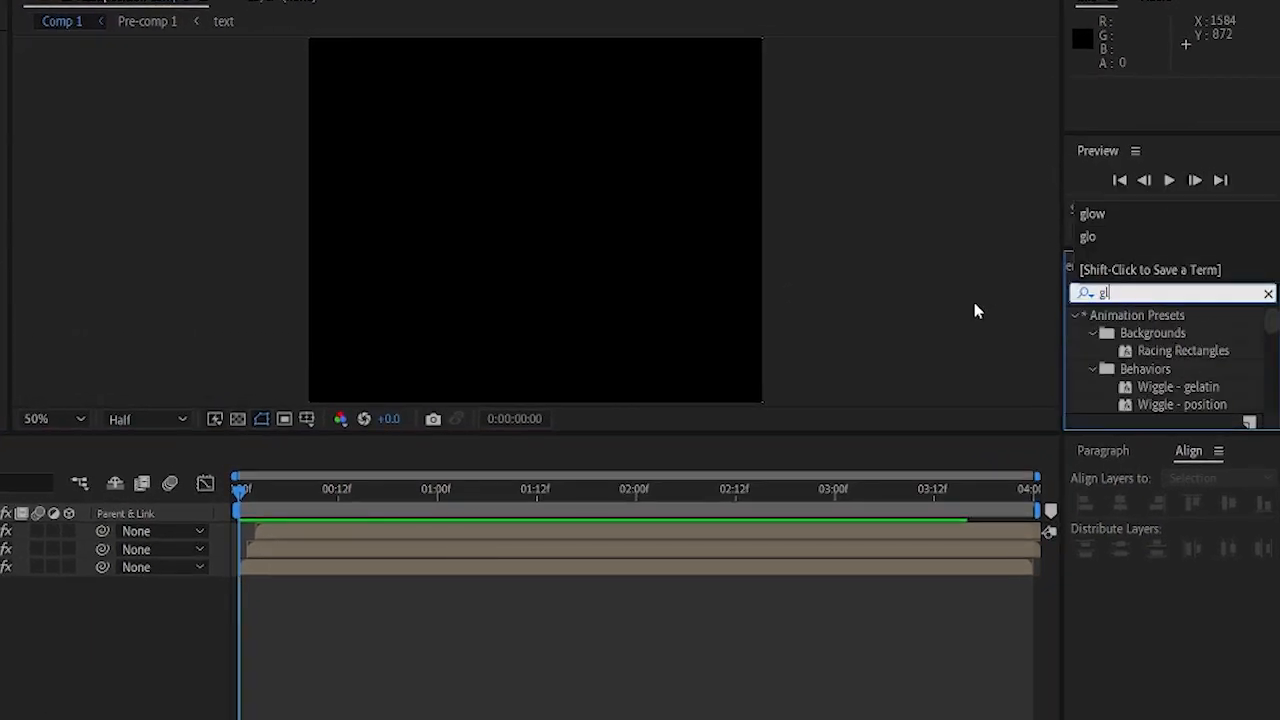
pyautogui.write('ow')
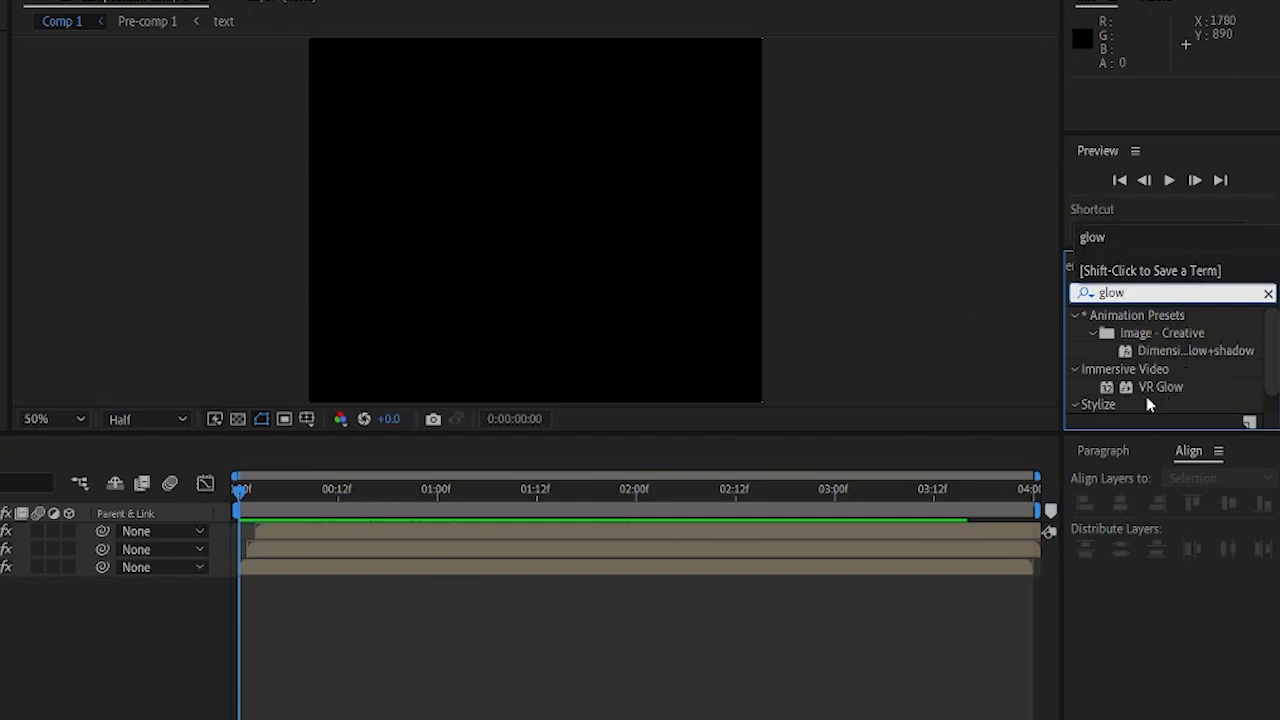
pyautogui.scroll(-1, 1148, 390)
pyautogui.moveTo(1152, 404); pyautogui.dragTo(0, 585)
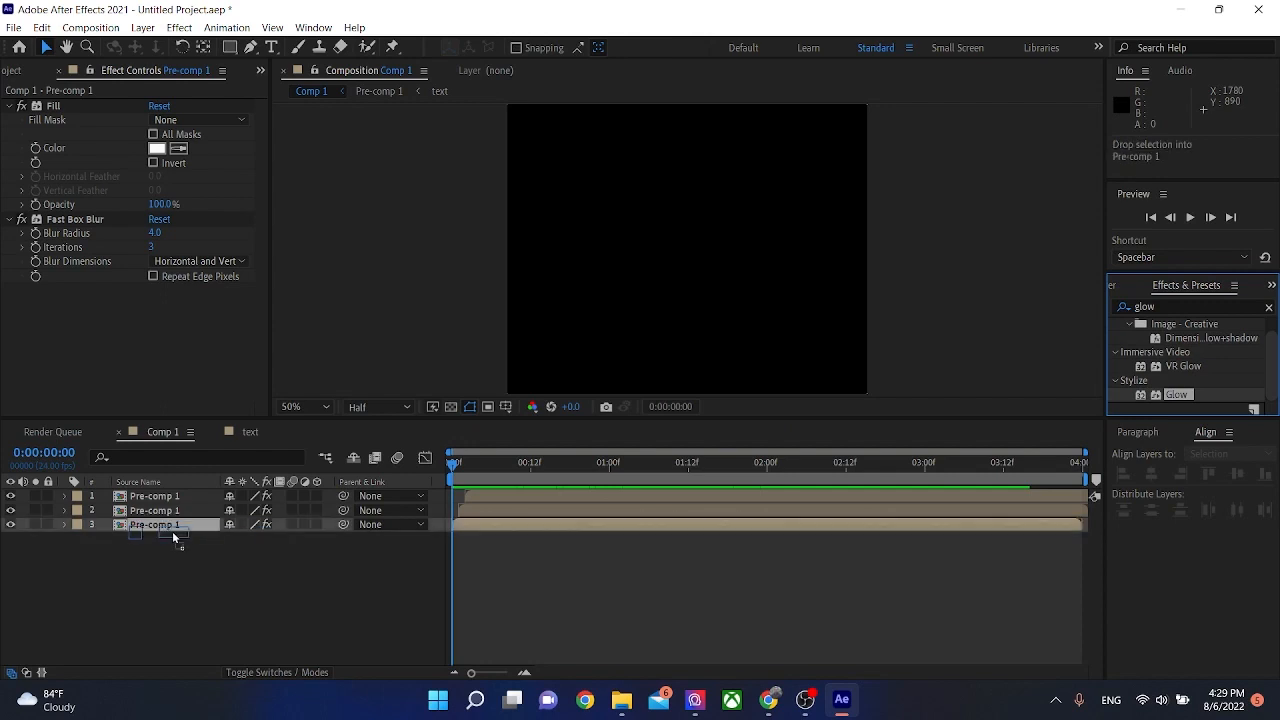
pyautogui.moveTo(173, 538); pyautogui.dragTo(172, 537)
pyautogui.click(769, 700)
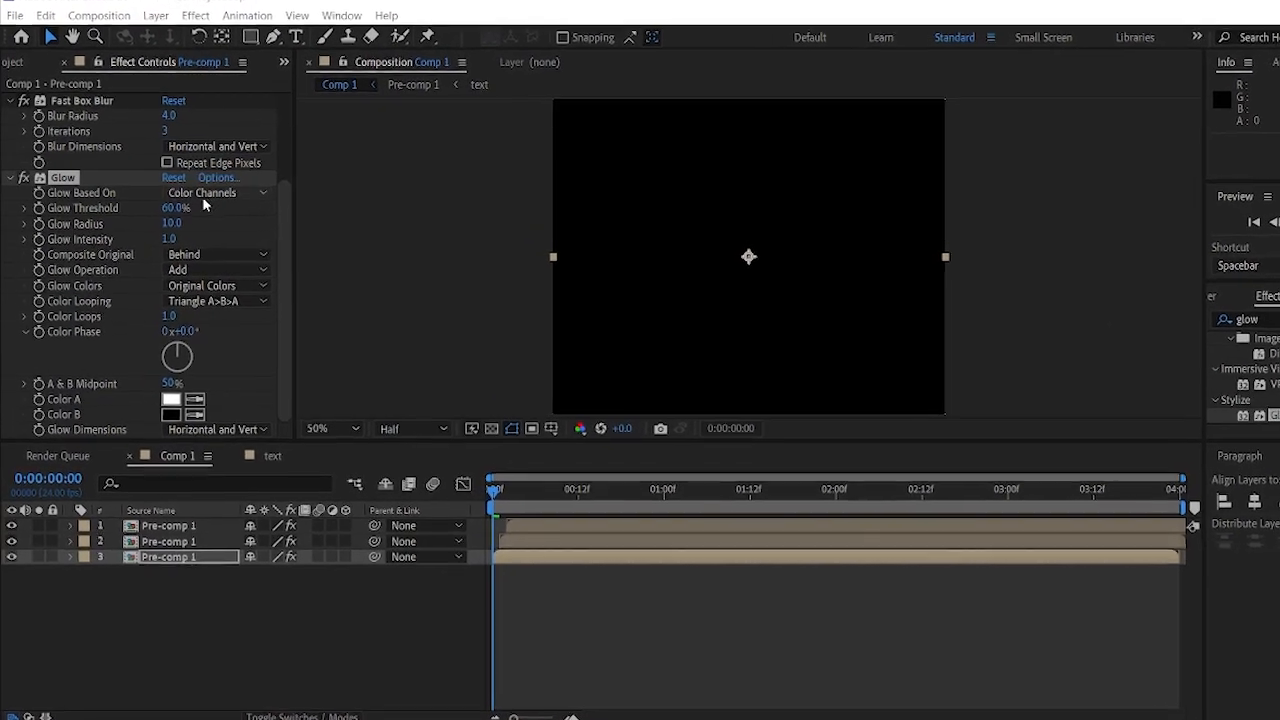
# Set the bottom layer's Glow Threshold to 80% and its Glow Radius to 300
pyautogui.click(180, 209)
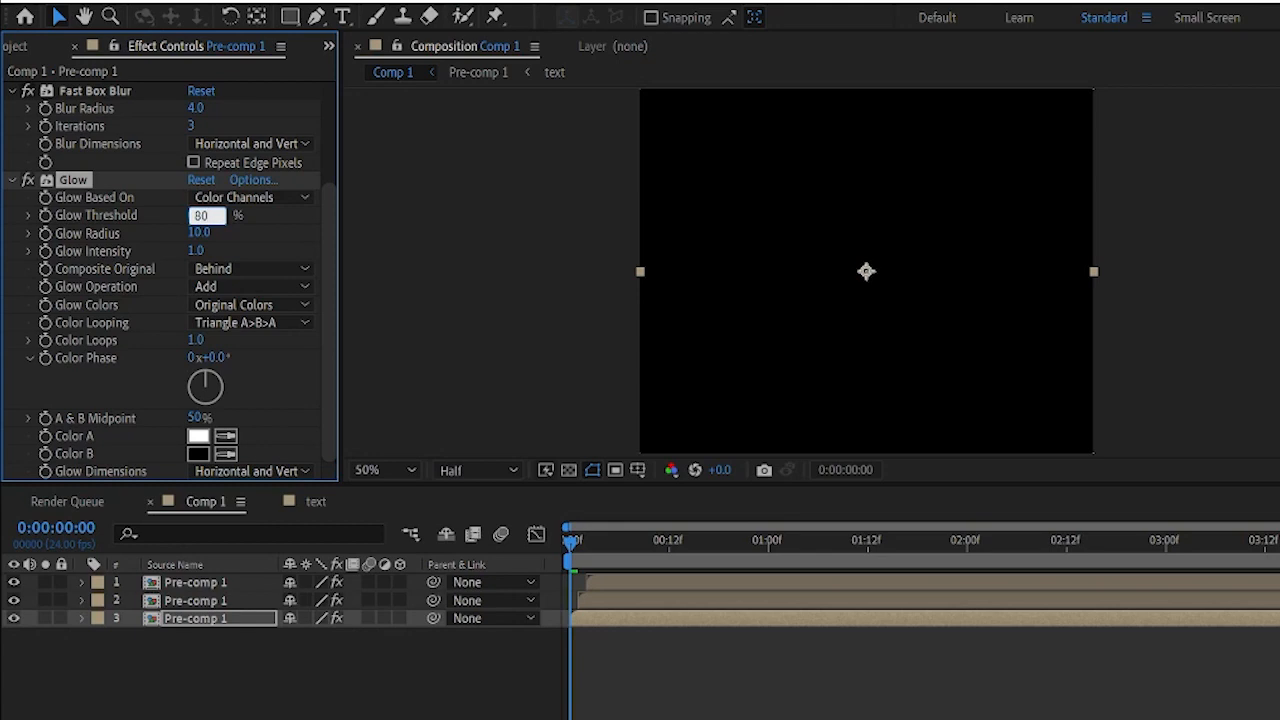
pyautogui.press('Return')
pyautogui.click(200, 233)
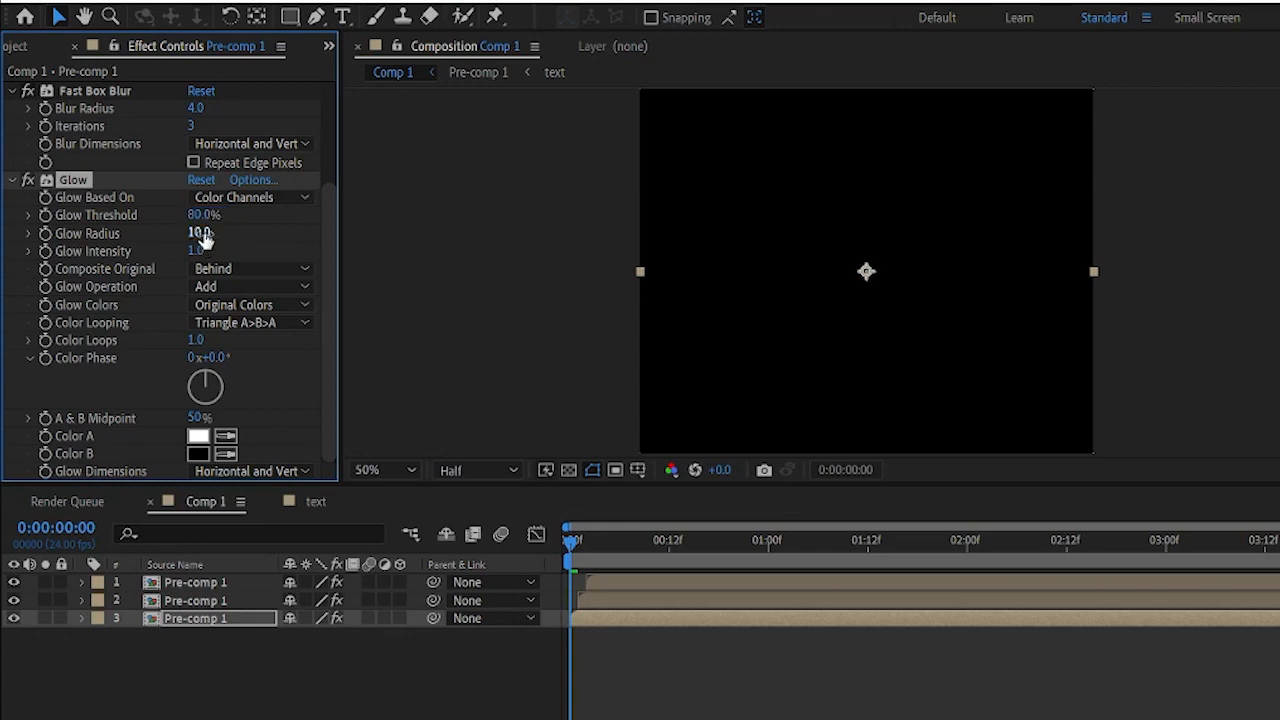
pyautogui.click(200, 233)
pyautogui.write('300')
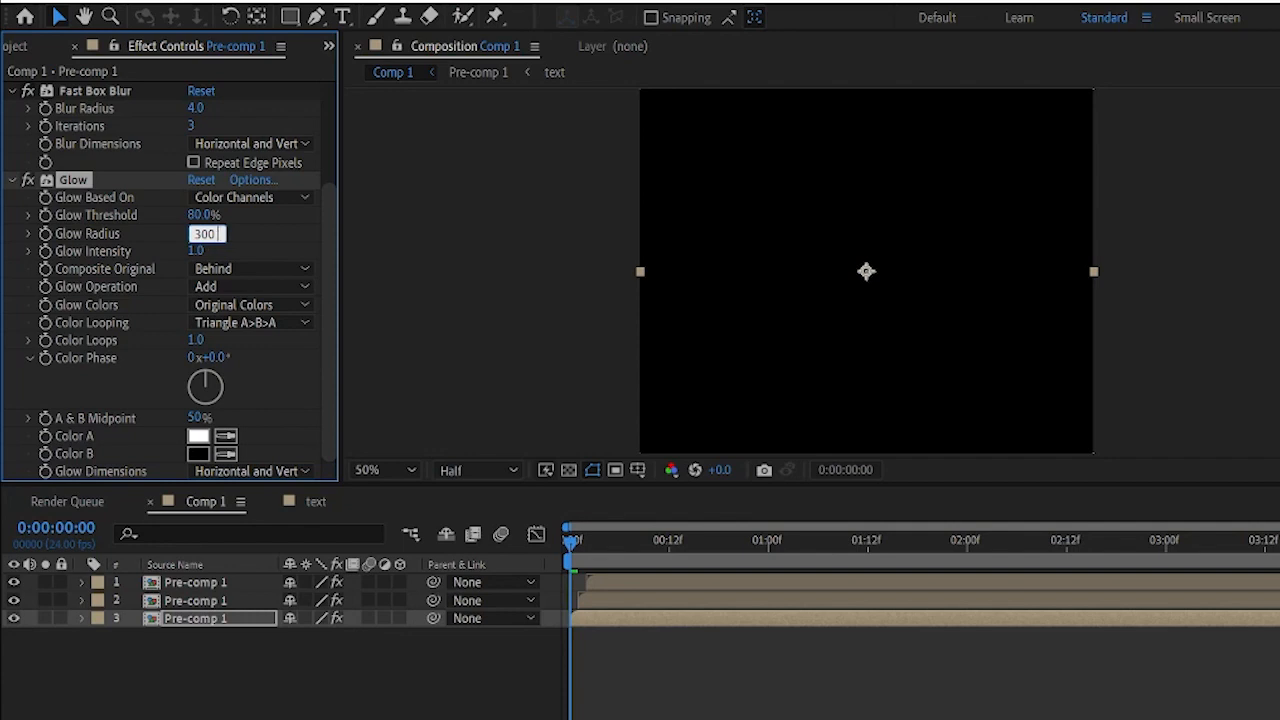
pyautogui.press('Return')
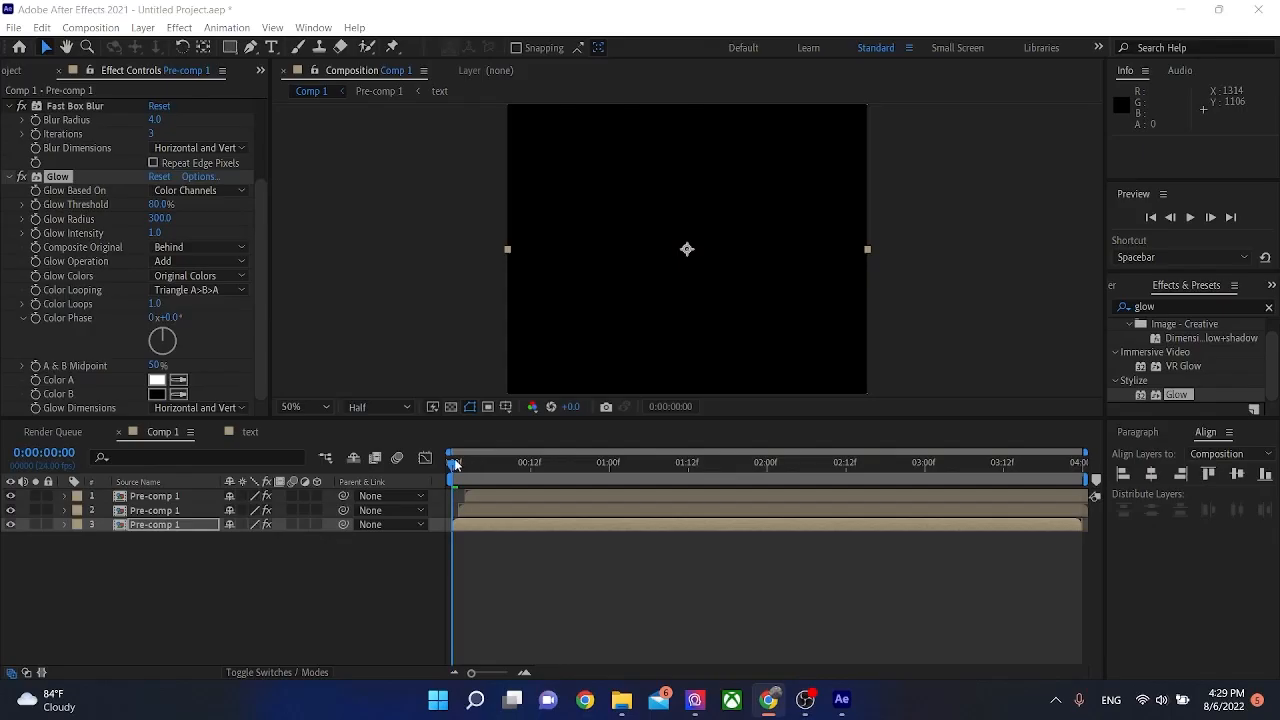
# Solo the bottom Pre-comp 1 layer and add a Glow Intensity keyframe at 0:00:01:22
pyautogui.moveTo(570, 541); pyautogui.dragTo(816, 569)
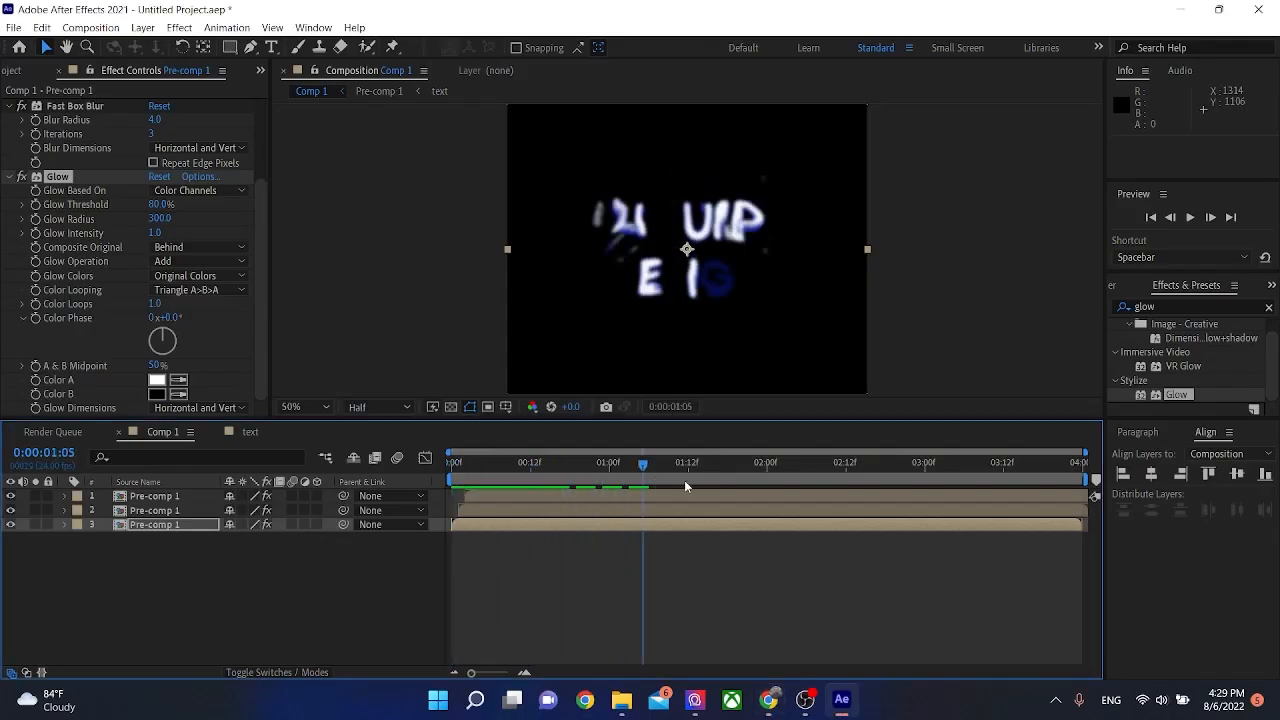
pyautogui.click(36, 524)
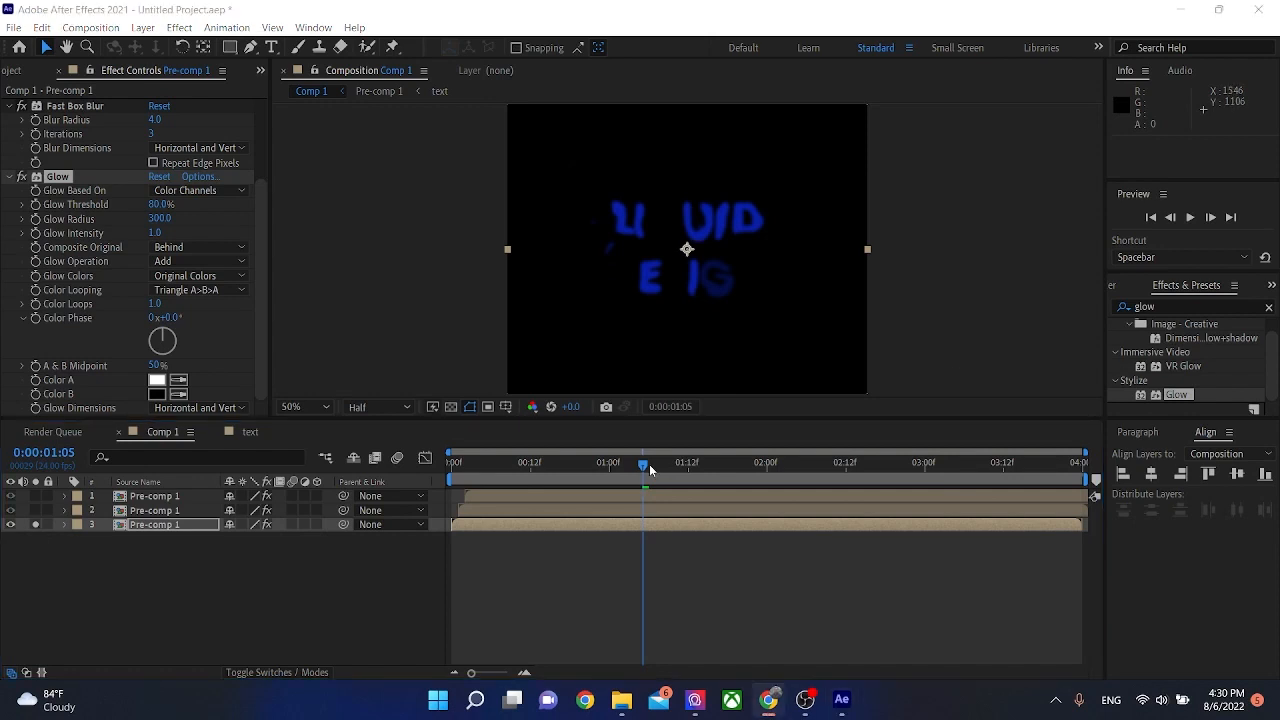
pyautogui.moveTo(649, 464); pyautogui.dragTo(754, 484)
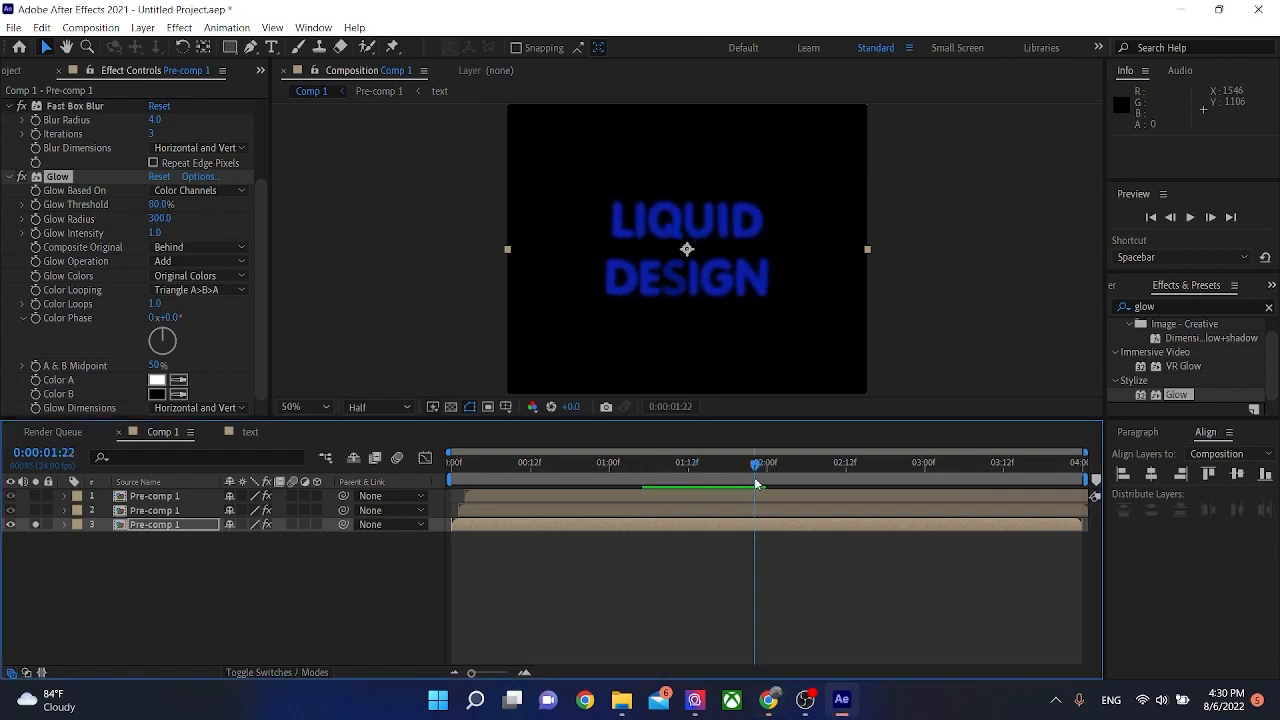
pyautogui.hotkey('alt', 'Tab')
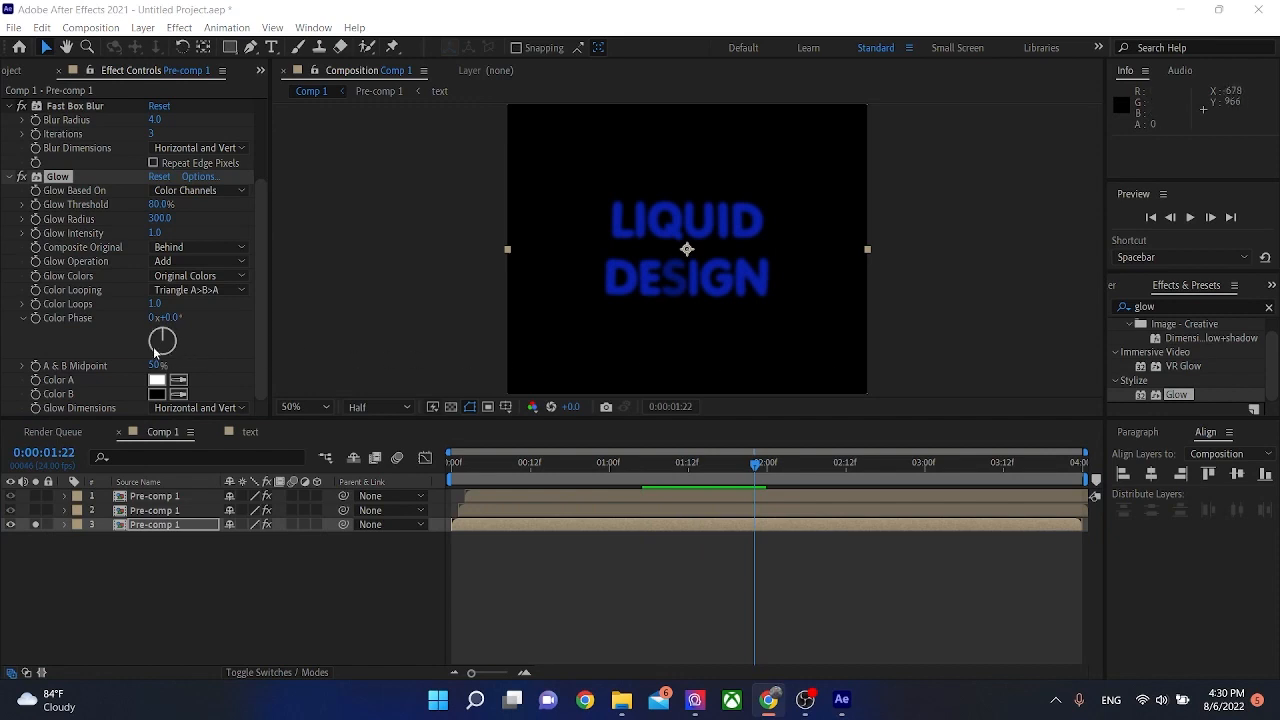
pyautogui.click(36, 243)
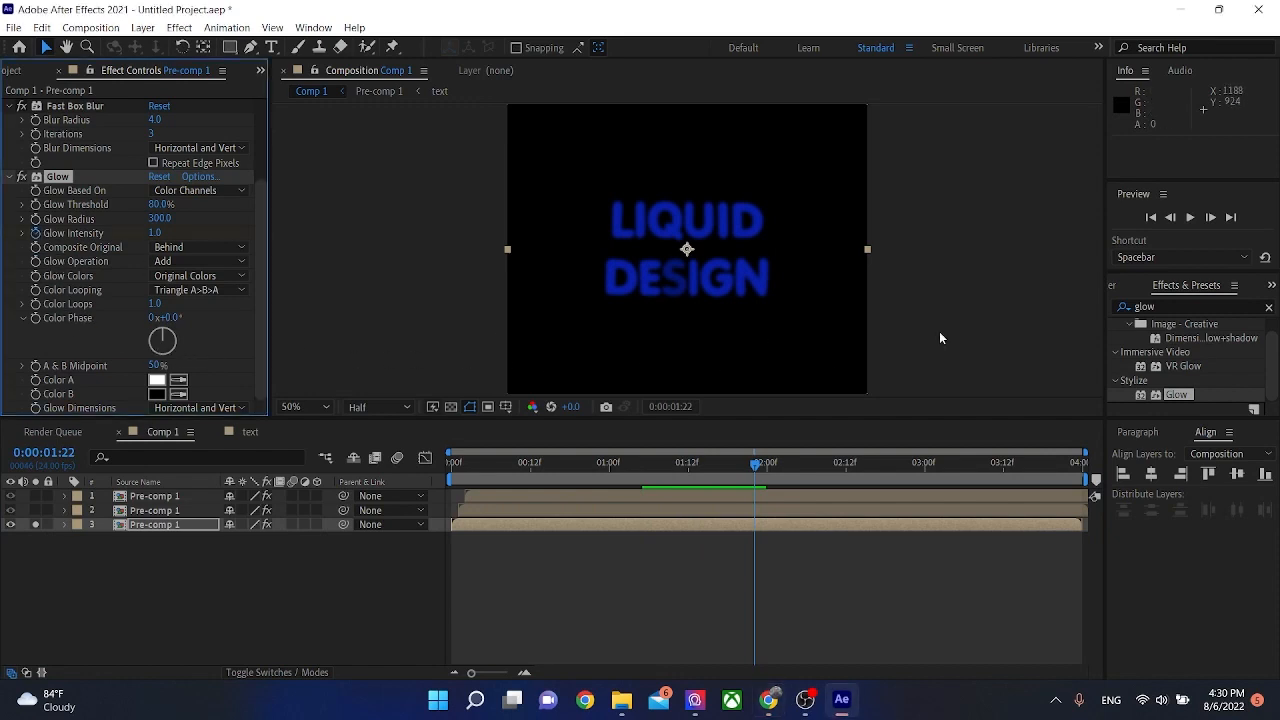
pyautogui.hotkey('alt', 'Tab')
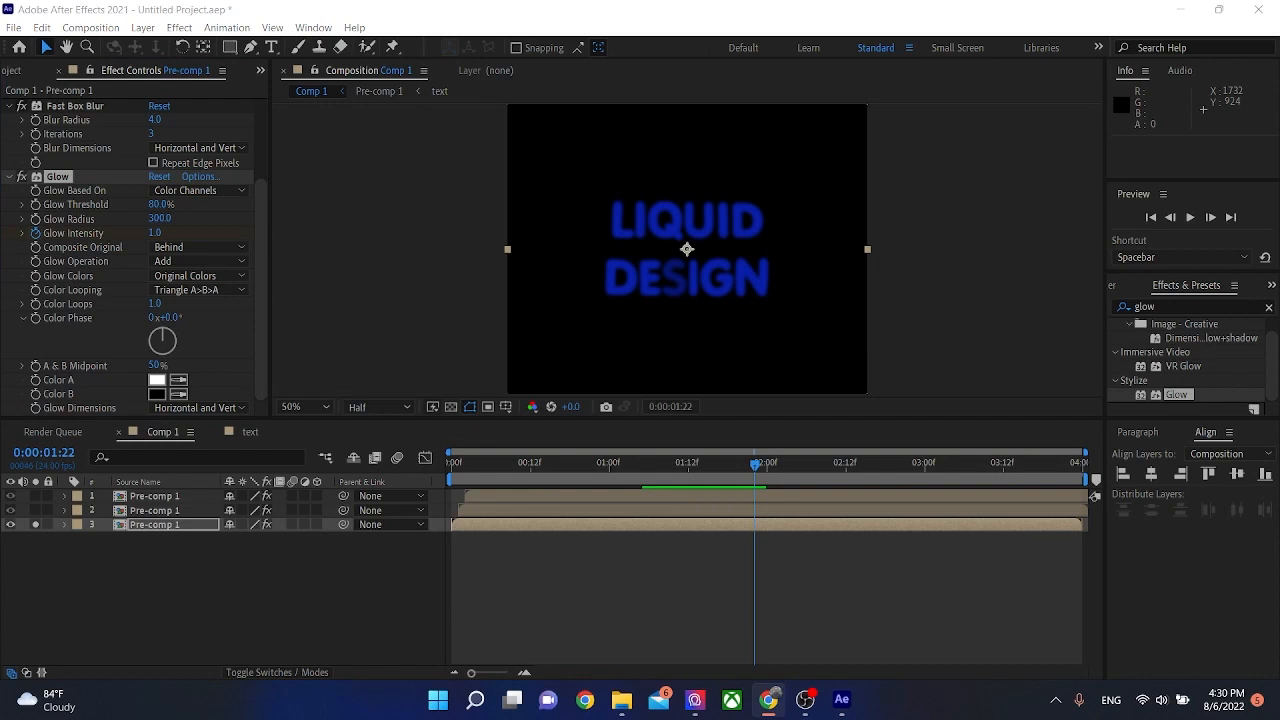
# Set the bottom layer's Glow Intensity to 0 at 0:00:03:00 and deselect the layer
pyautogui.moveTo(760, 464); pyautogui.dragTo(924, 481)
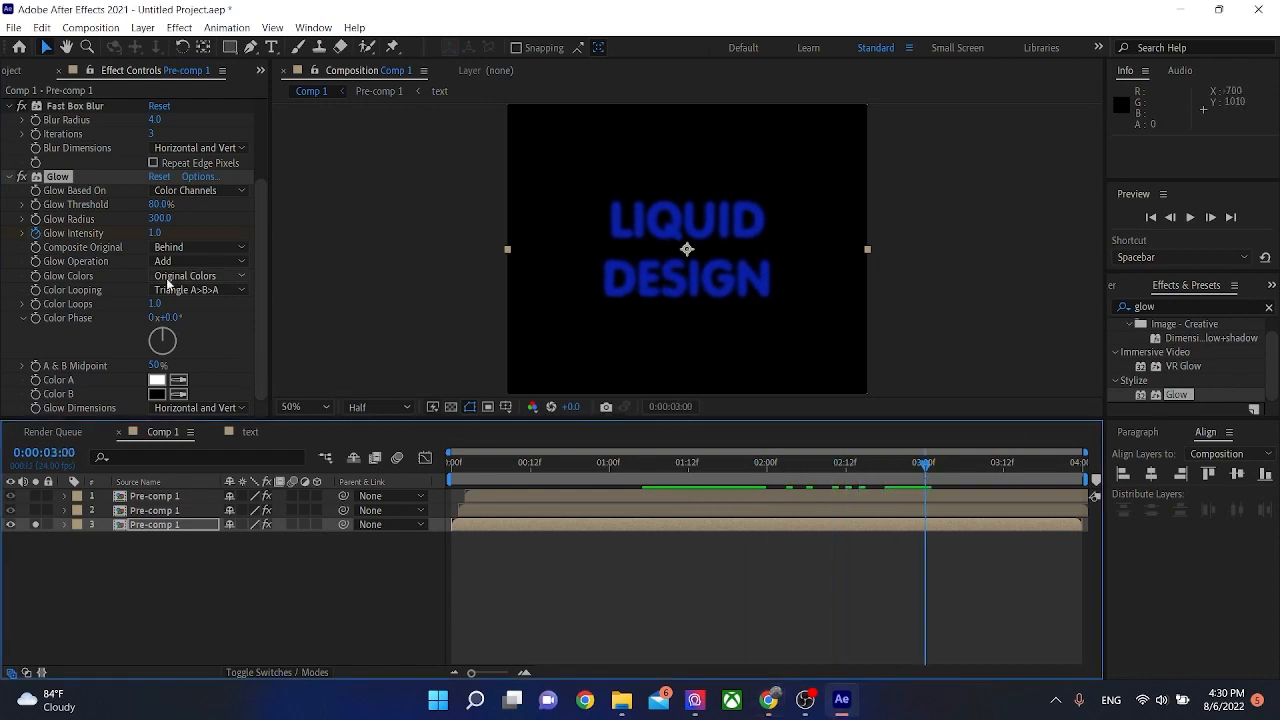
pyautogui.click(156, 232)
pyautogui.write('0')
pyautogui.press('Return')
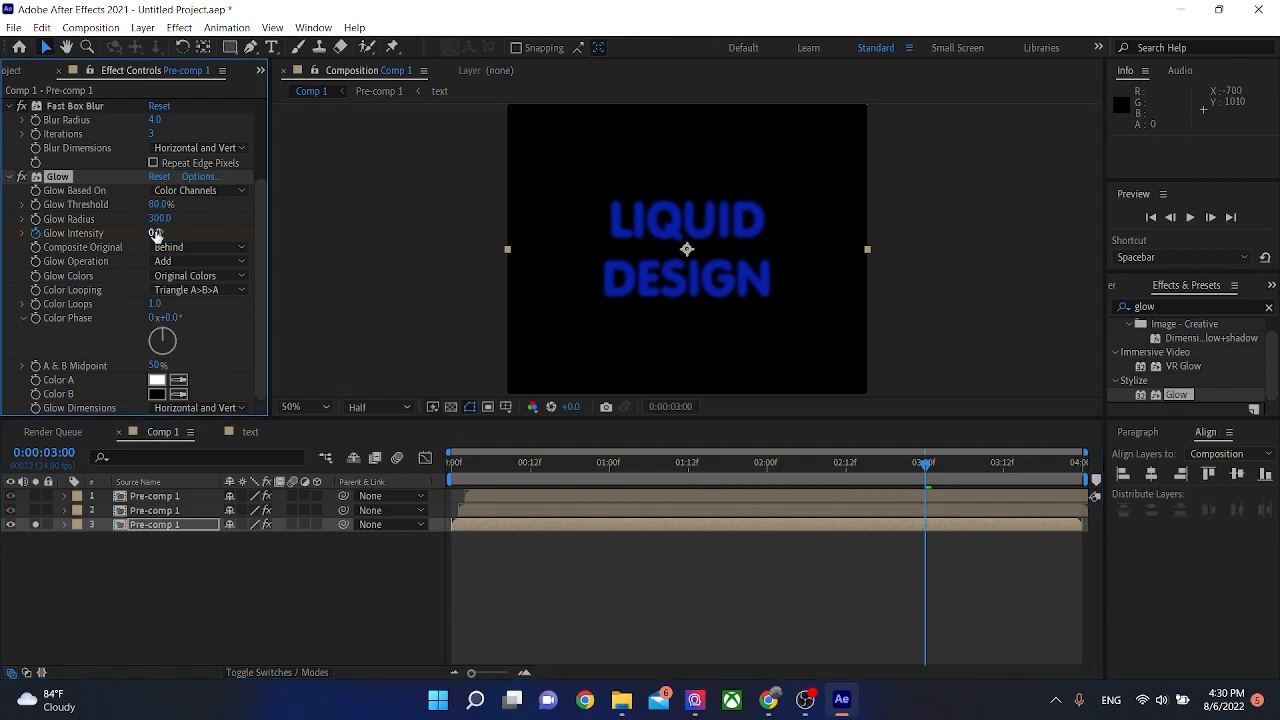
pyautogui.click(199, 571)
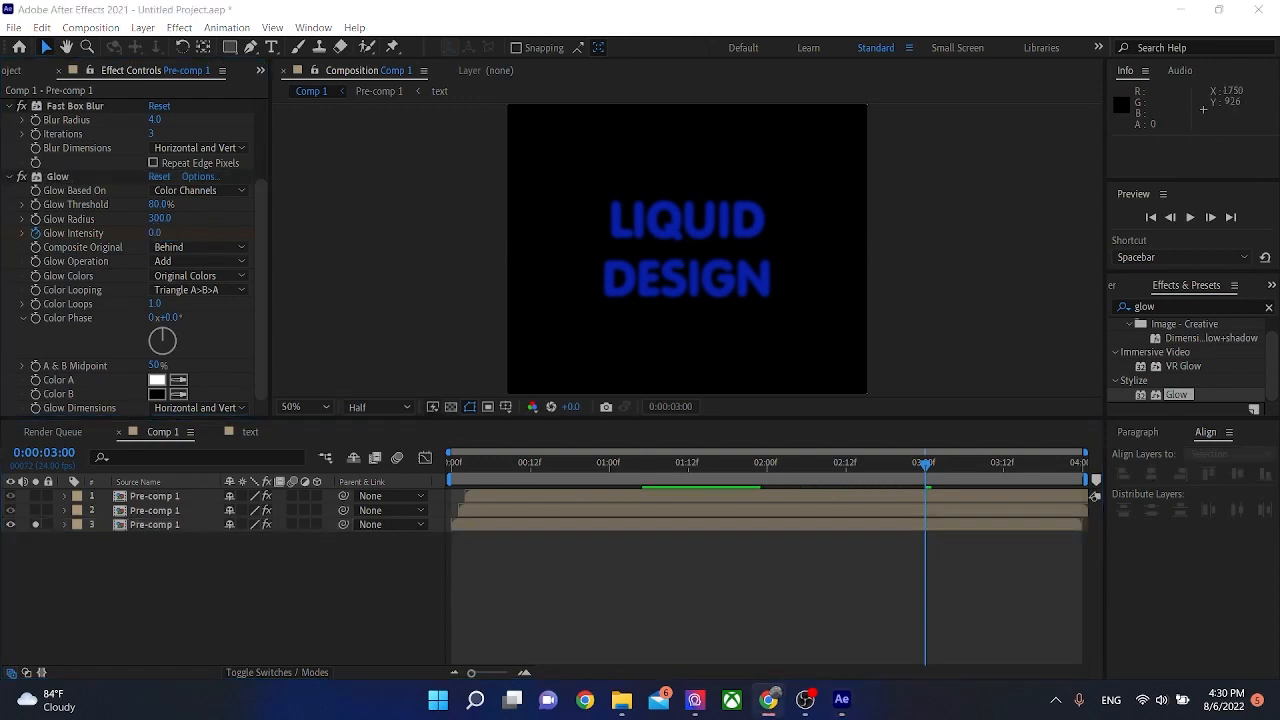
# Copy the bottom Pre-comp 1 layer's Glow effect and reveal that layer's Glow Intensity keyframes
pyautogui.click(52, 178)
pyautogui.hotkey('ctrl', 'c')
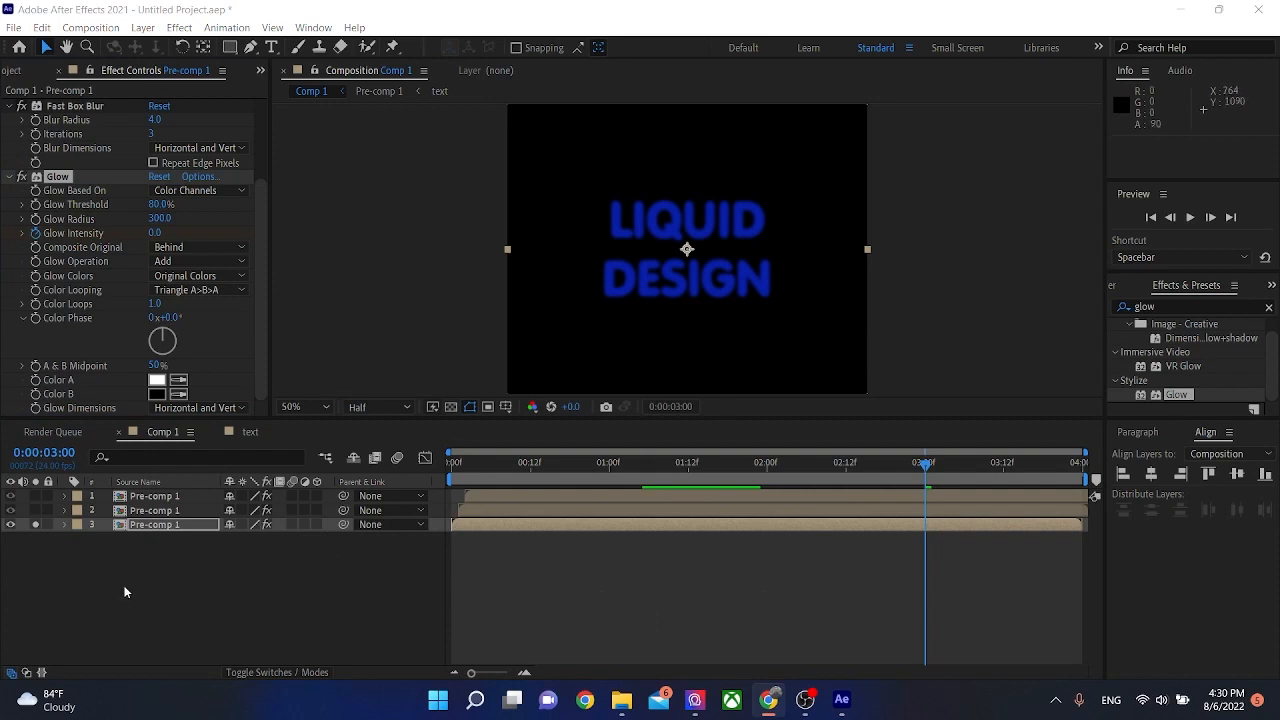
pyautogui.click(141, 525)
pyautogui.hotkey('ctrl', 'v')
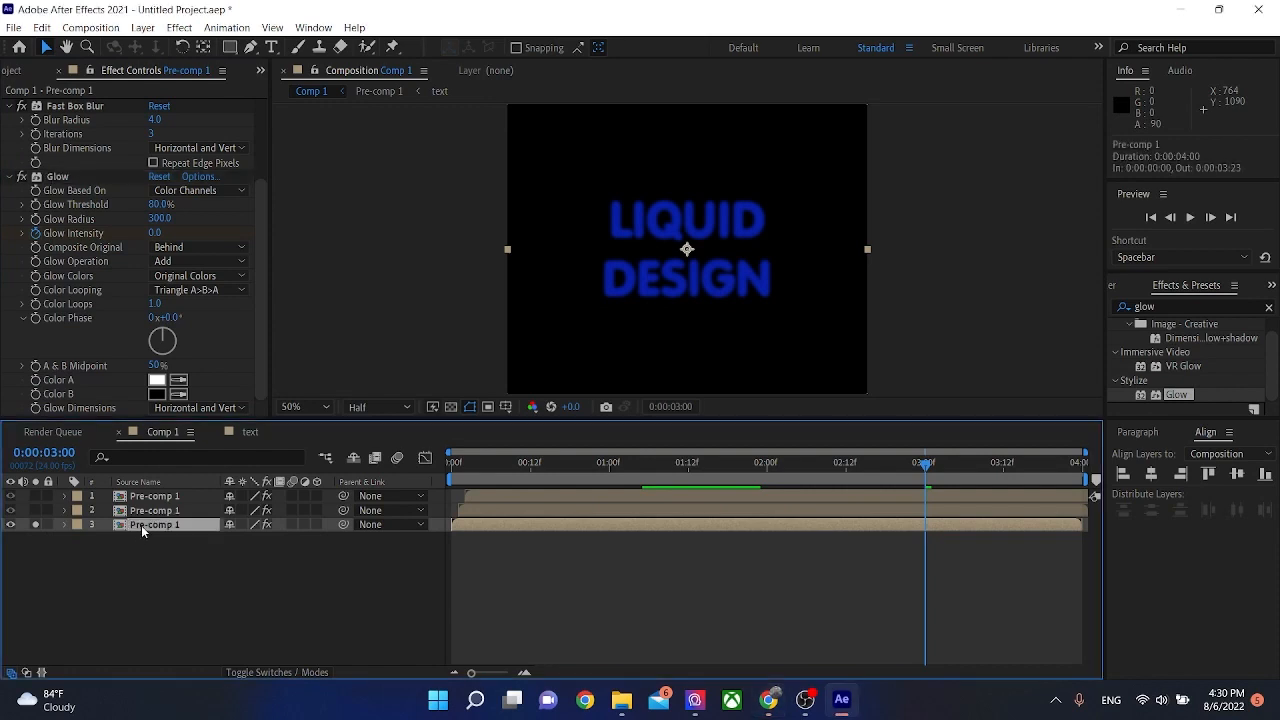
pyautogui.hotkey('alt', 'Tab')
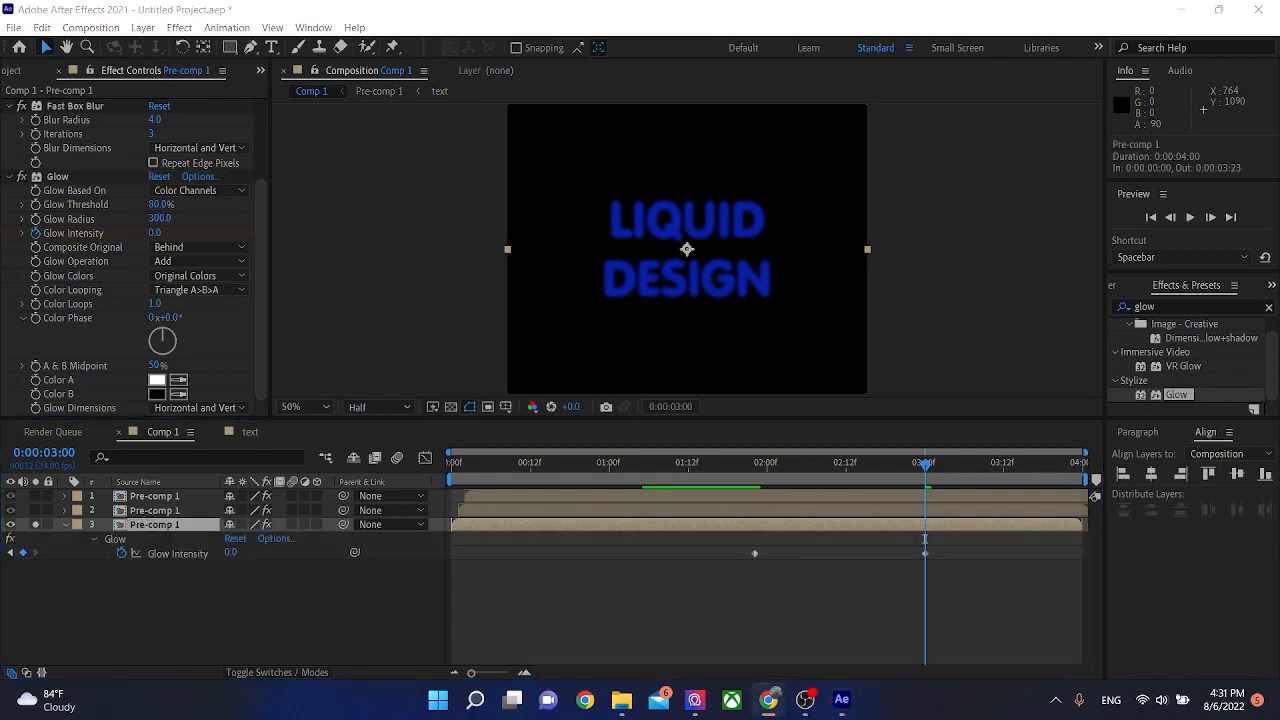
# Paste the copied Glow effect onto the middle Pre-comp 1 layer with the current time at 0:00:01:22
pyautogui.moveTo(924, 468); pyautogui.dragTo(752, 479)
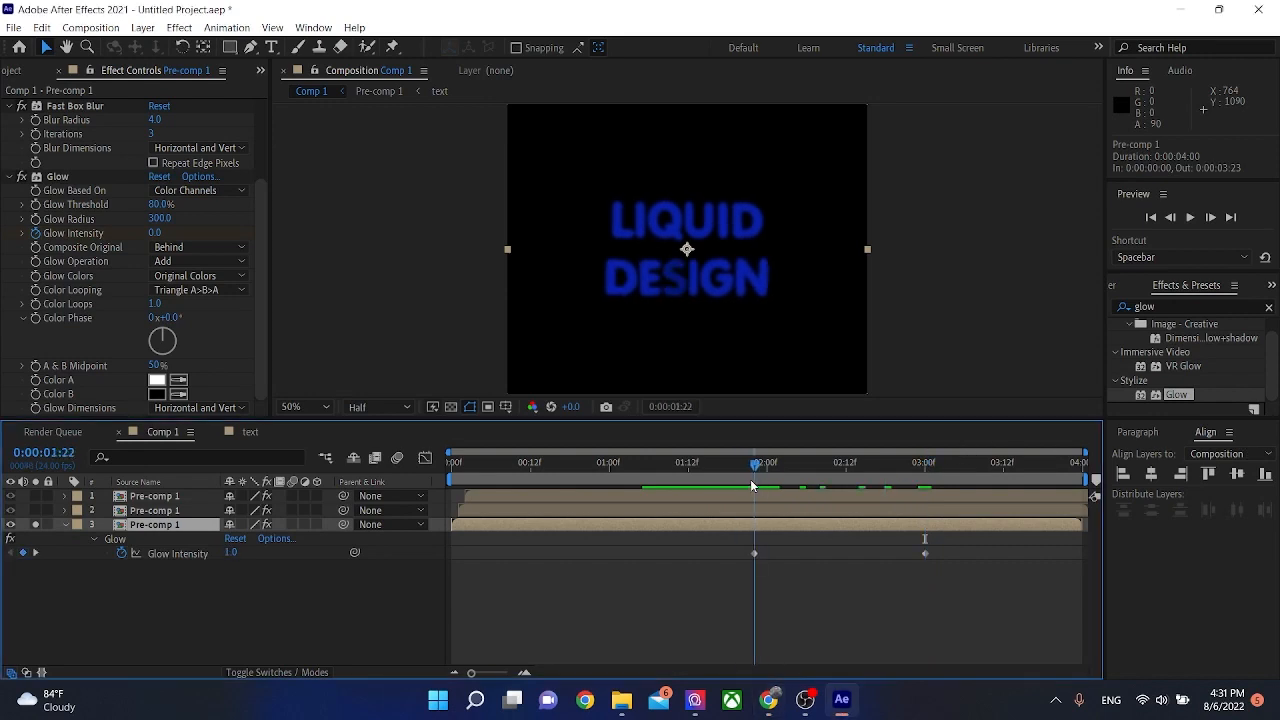
pyautogui.click(140, 512)
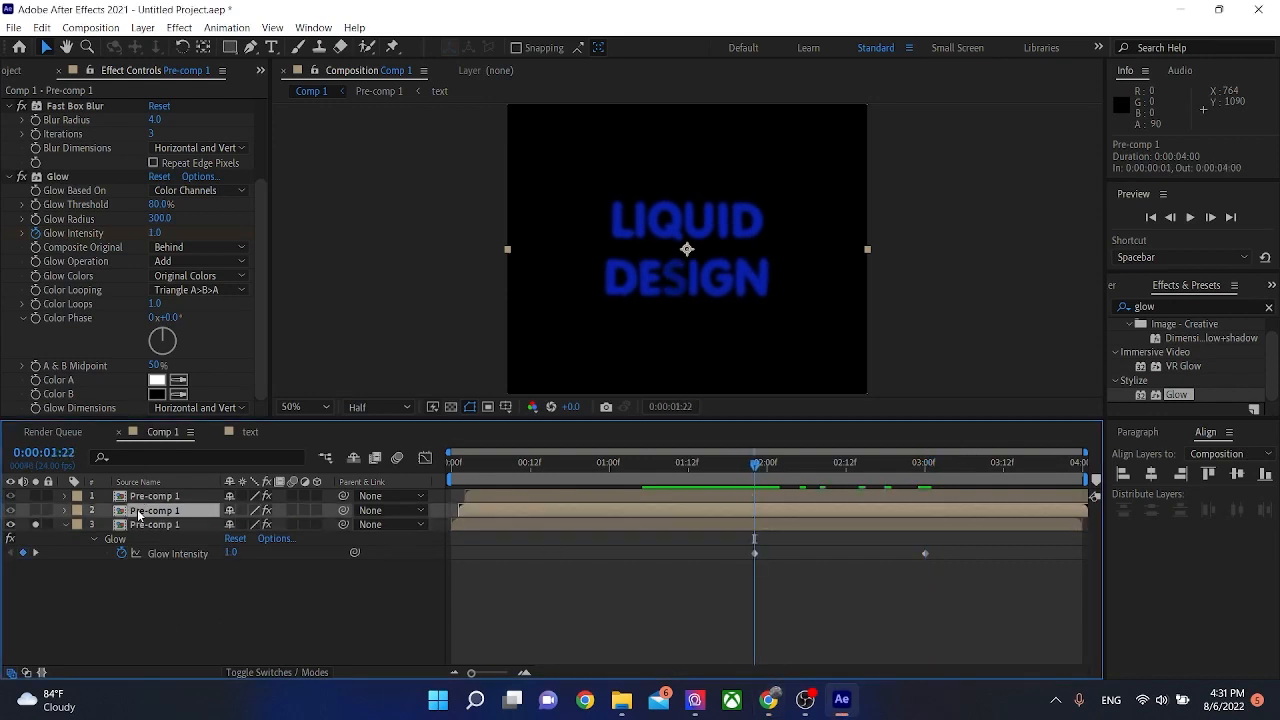
pyautogui.hotkey('ctrl', 'v')
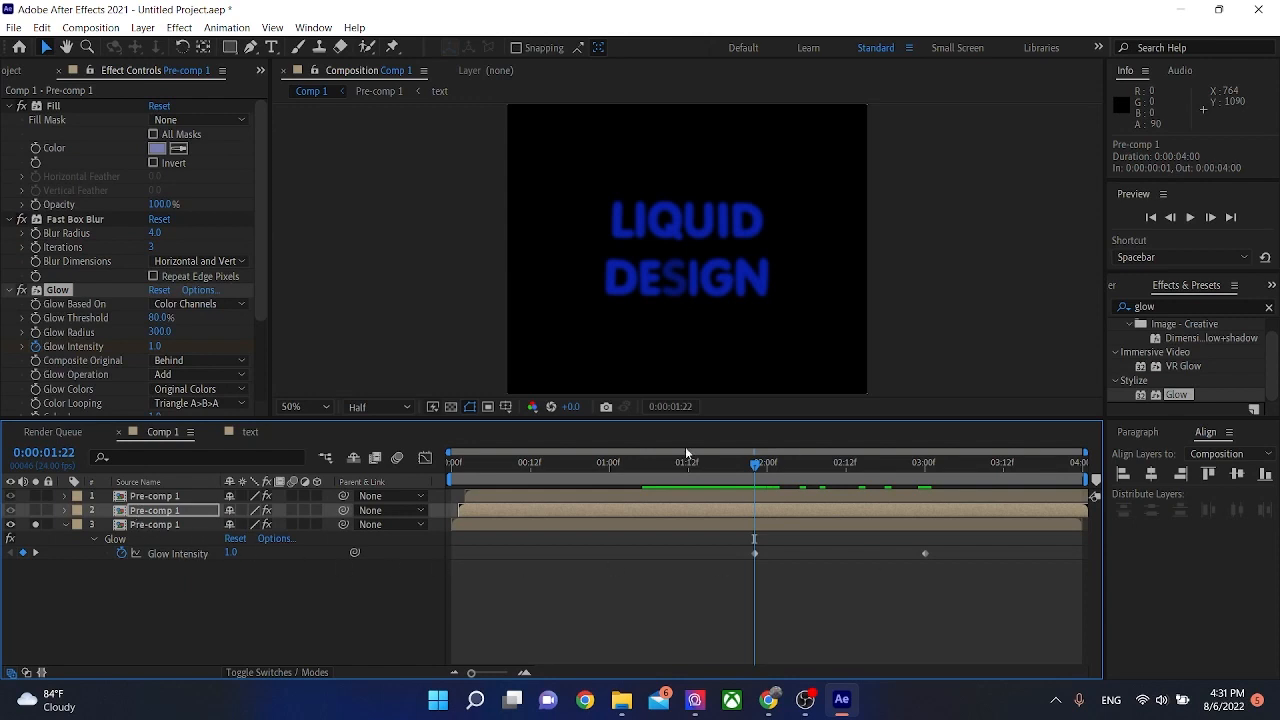
# Move the current time to 0:00:01:12 and turn off solo on the bottom Pre-comp 1 layer
pyautogui.moveTo(754, 463); pyautogui.dragTo(688, 509)
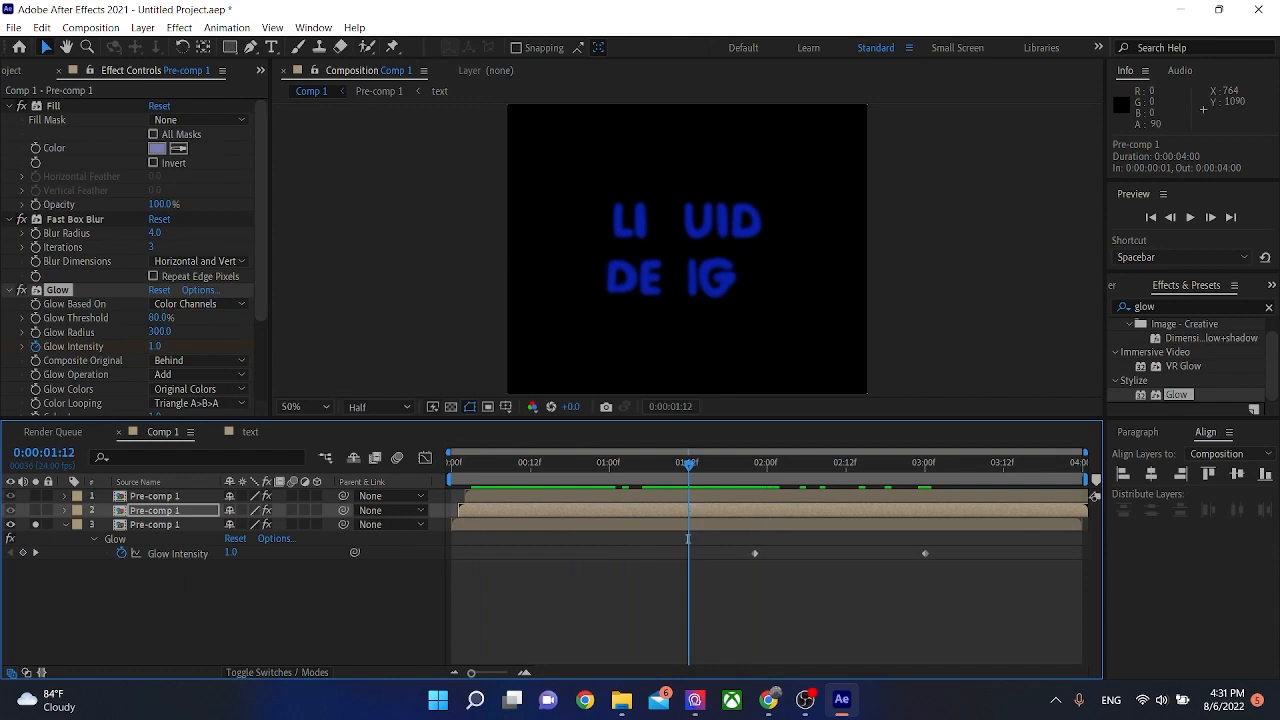
pyautogui.hotkey('ctrl', 'v')
pyautogui.click(35, 524)
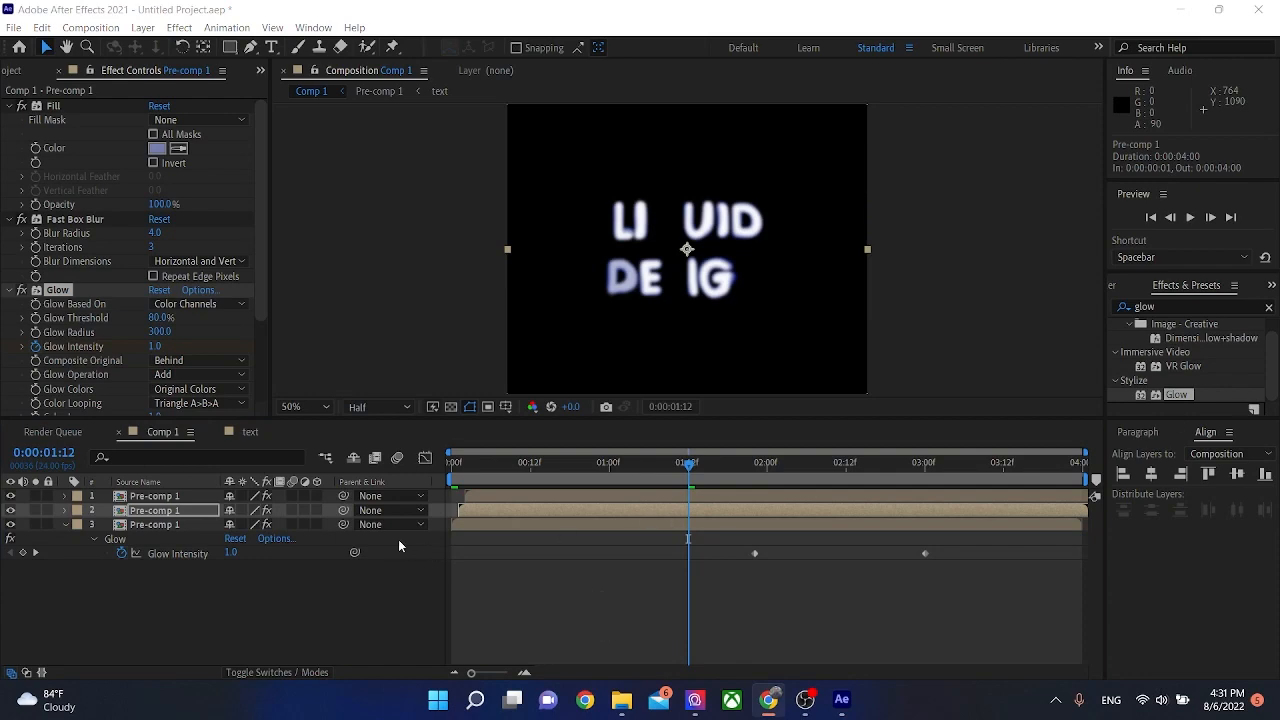
# Set the middle Pre-comp 1 layer's Glow Radius to 150 and deselect the layer
pyautogui.click(180, 510)
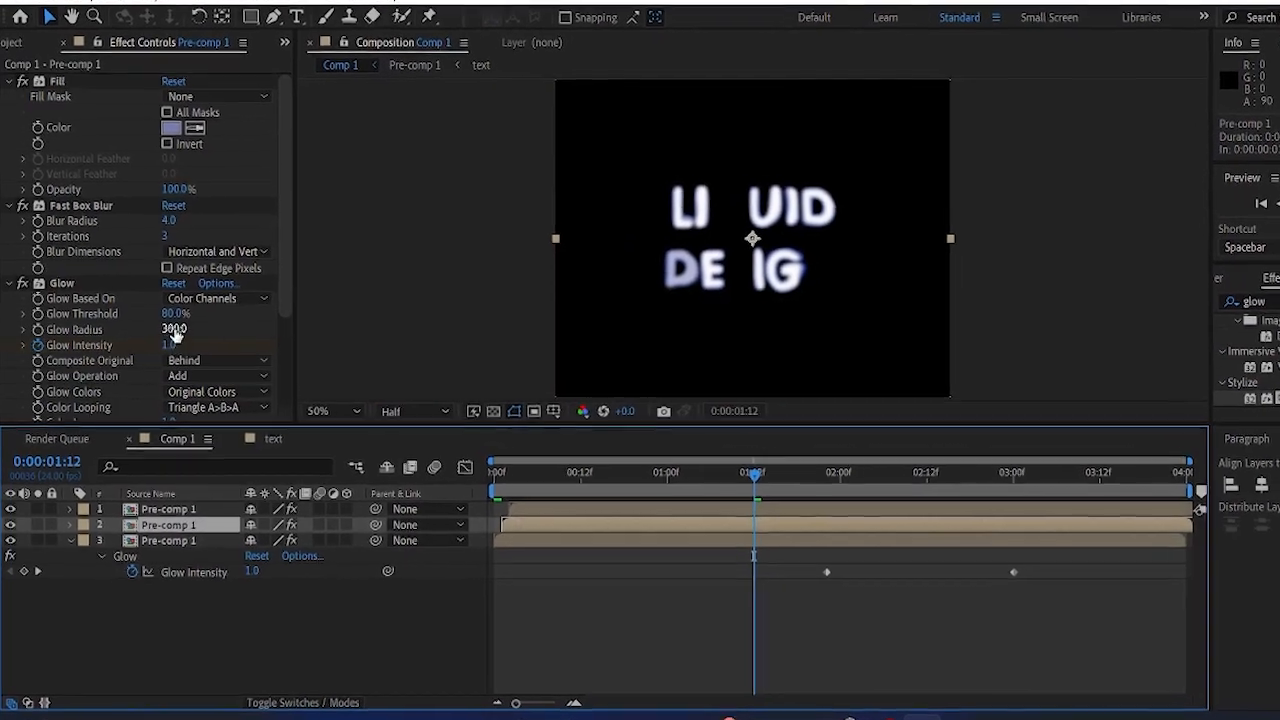
pyautogui.click(174, 330)
pyautogui.write('15')
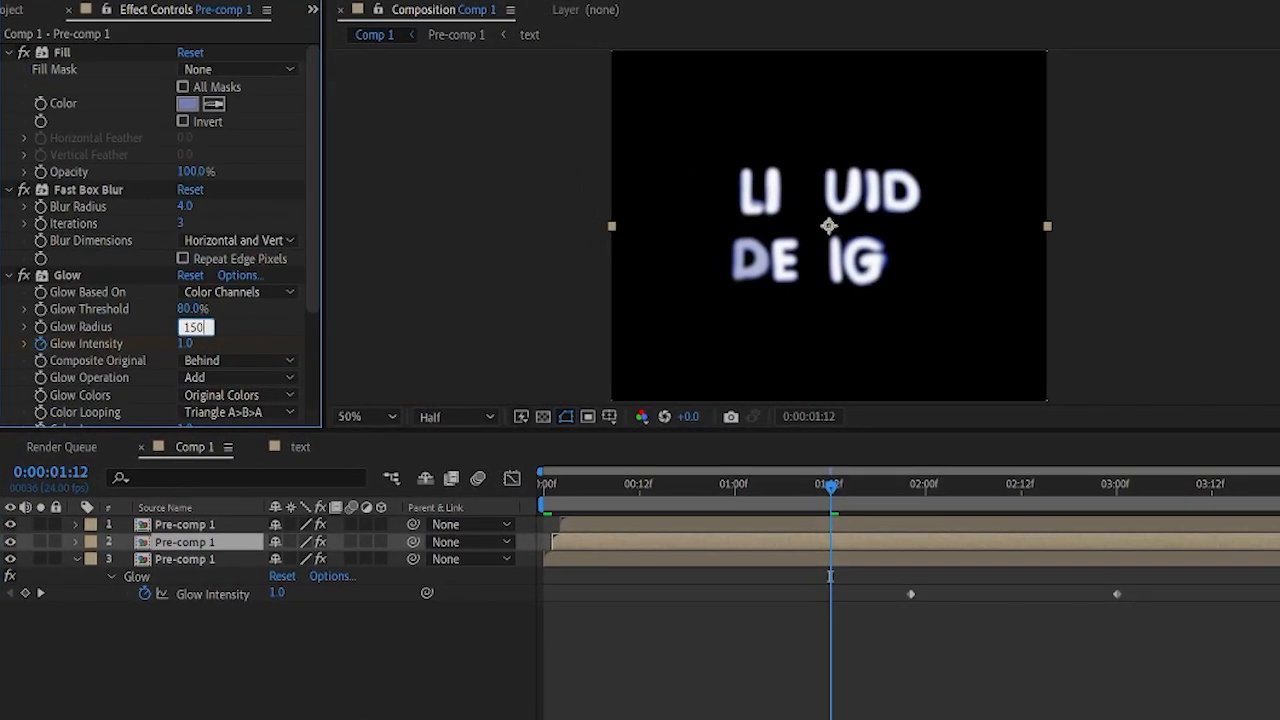
pyautogui.write('0')
pyautogui.press('Return')
pyautogui.click(296, 665)
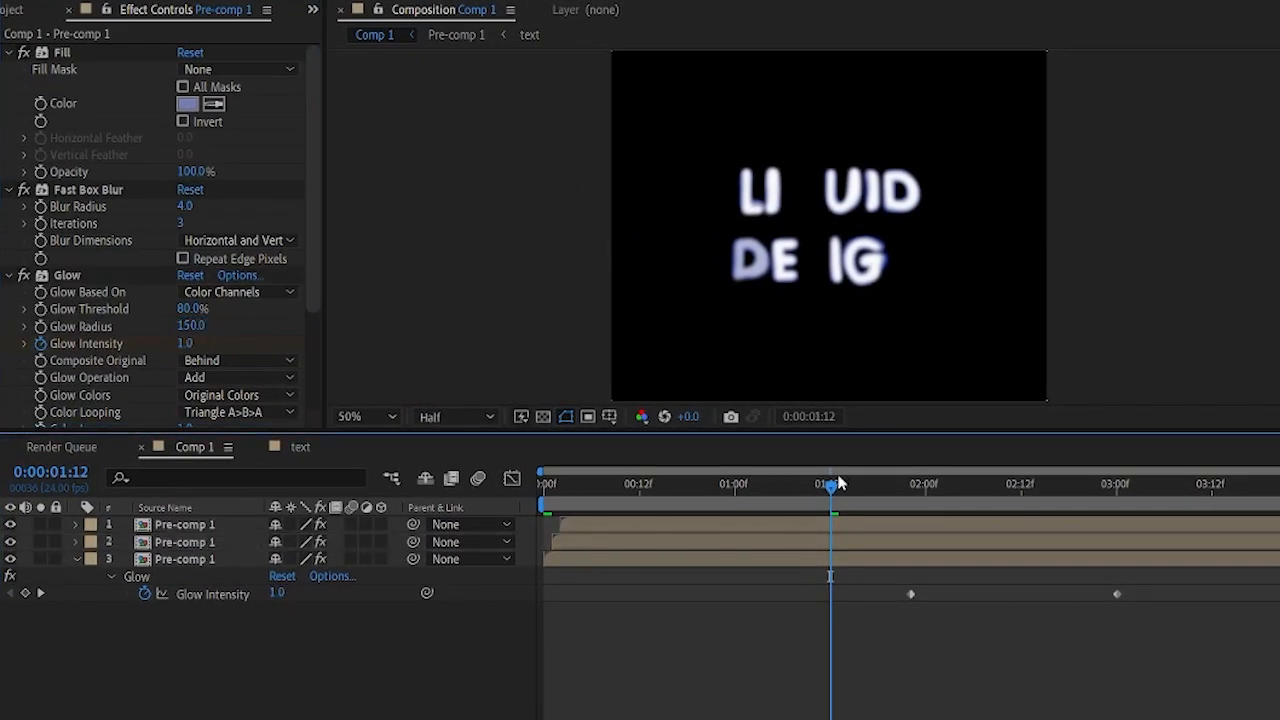
# Check the text at several times up to 0:00:02:07 and set the top Pre-comp 1 layer's Fast Box Blur radius to 0
pyautogui.moveTo(838, 484); pyautogui.dragTo(870, 488)
pyautogui.click(177, 526)
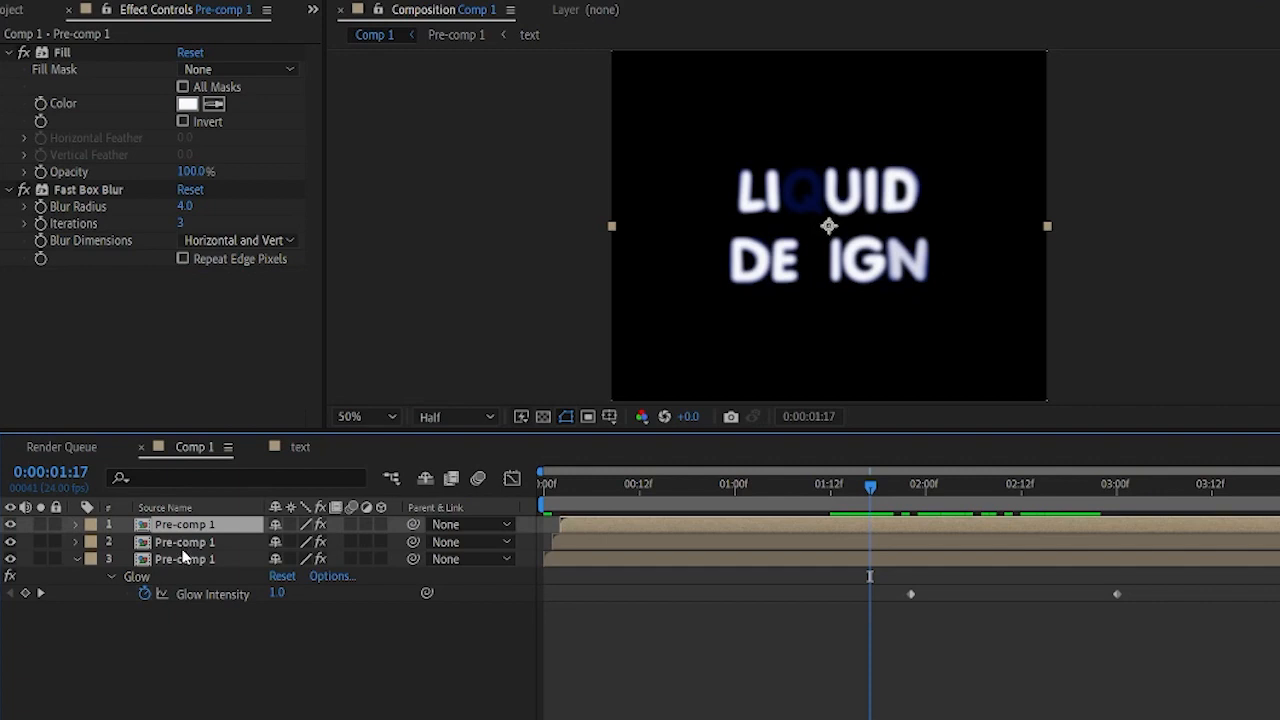
pyautogui.click(183, 548)
pyautogui.moveTo(880, 493); pyautogui.dragTo(1018, 503)
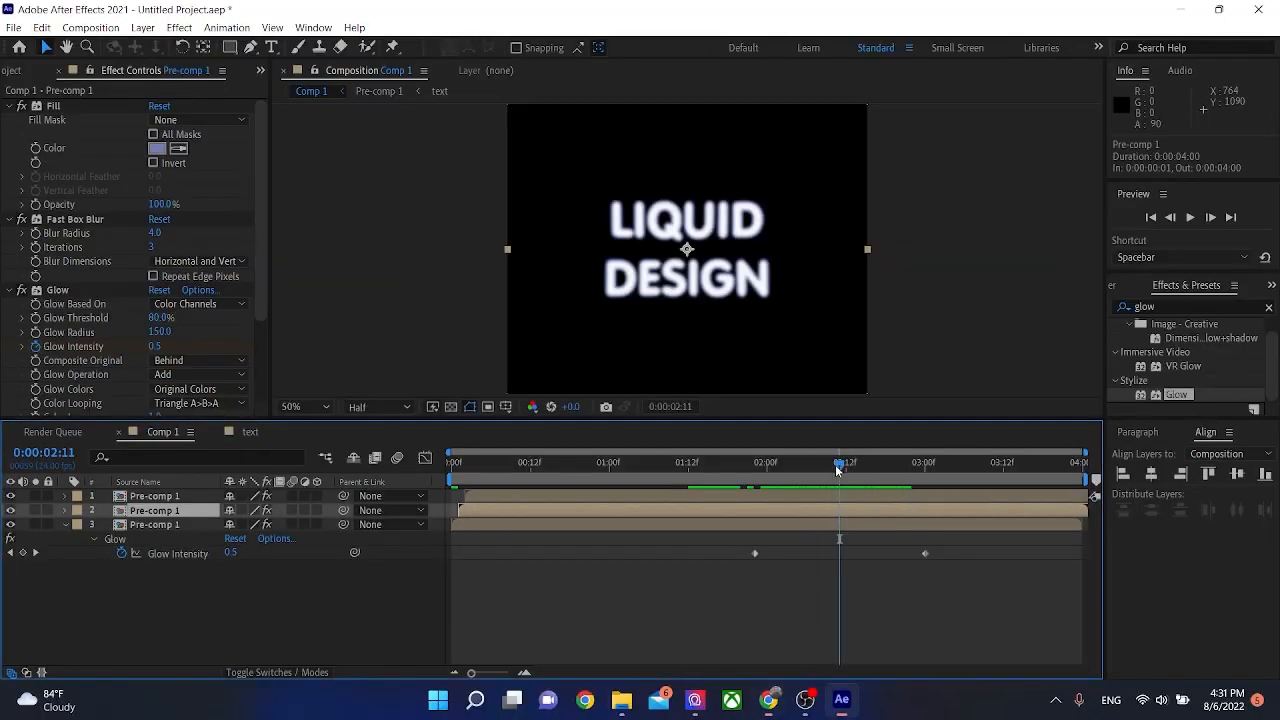
pyautogui.moveTo(838, 470); pyautogui.dragTo(813, 470)
pyautogui.click(169, 500)
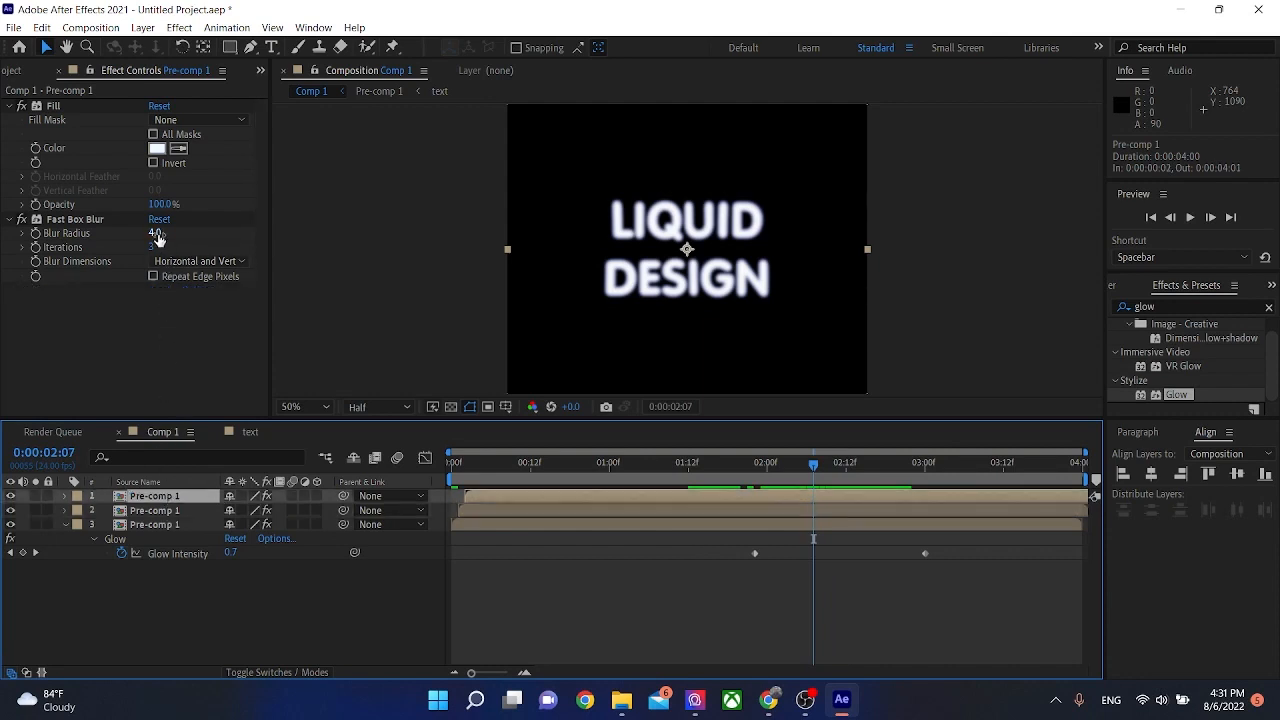
pyautogui.moveTo(155, 232); pyautogui.dragTo(111, 242)
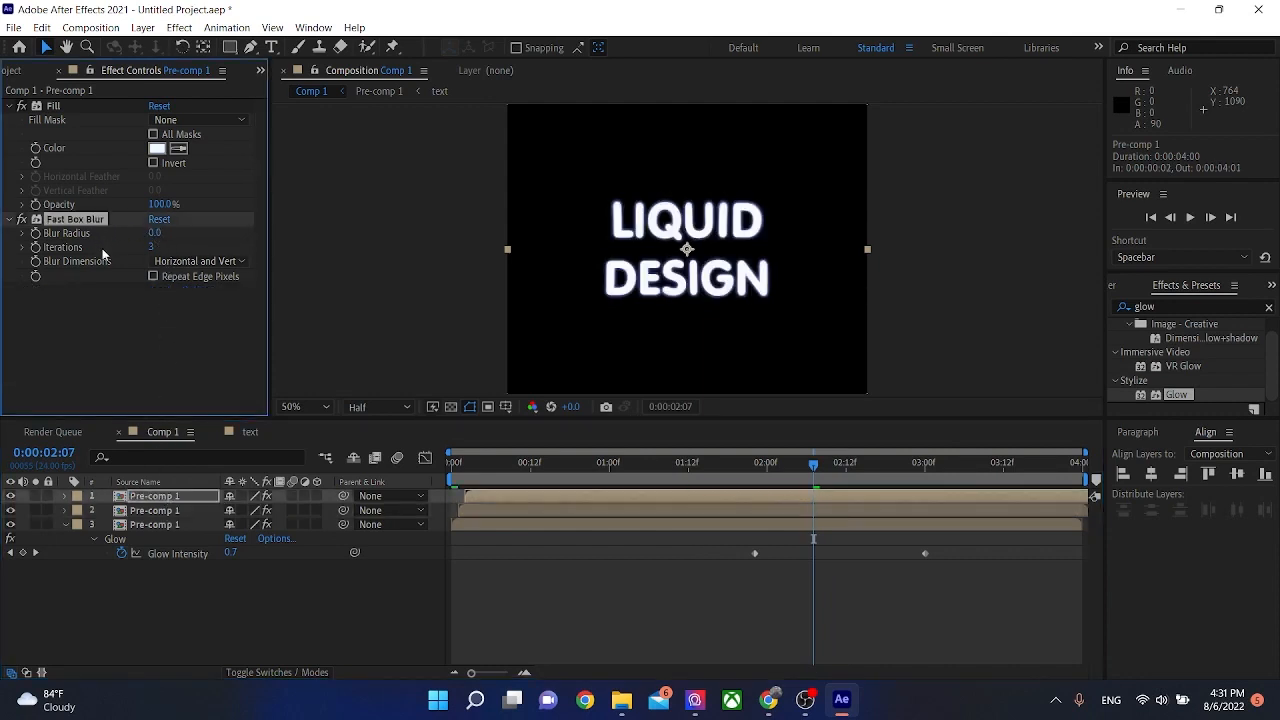
# Preview the animation from 0:00:00:04, check the middle layer's effects and collapse the bottom Pre-comp 1 layer's properties
pyautogui.moveTo(815, 465); pyautogui.dragTo(478, 500)
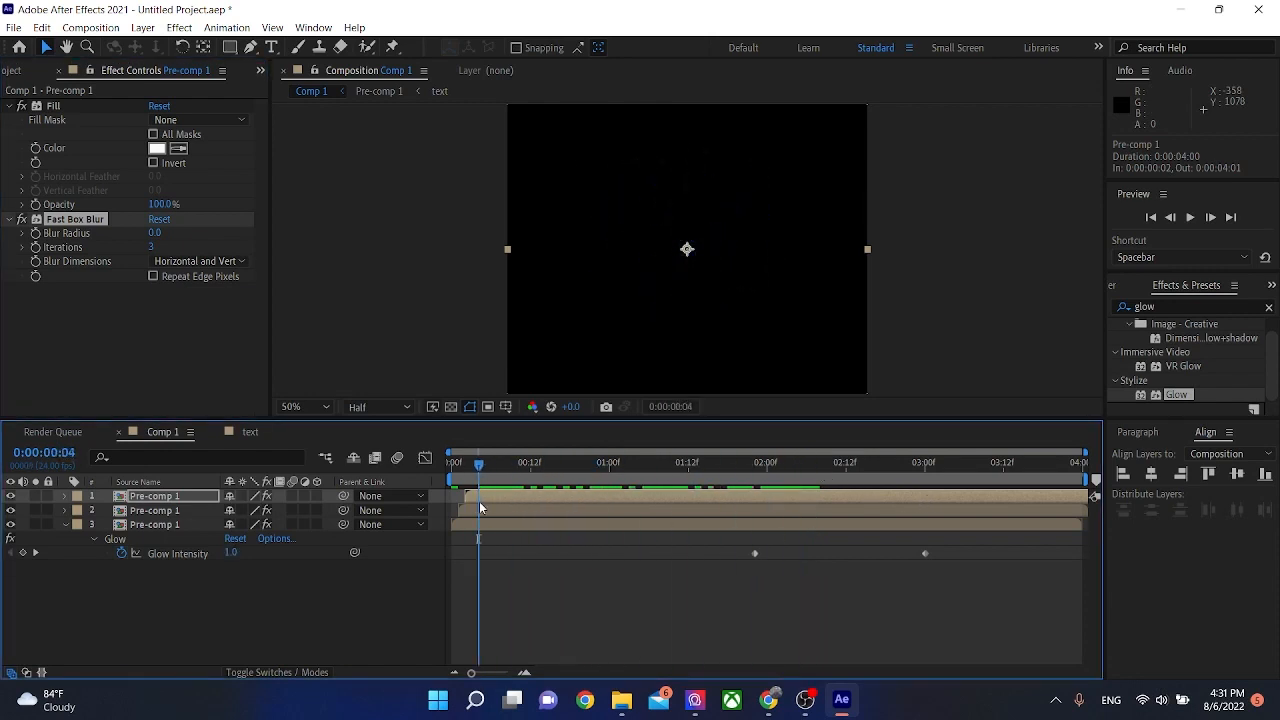
pyautogui.press('space')
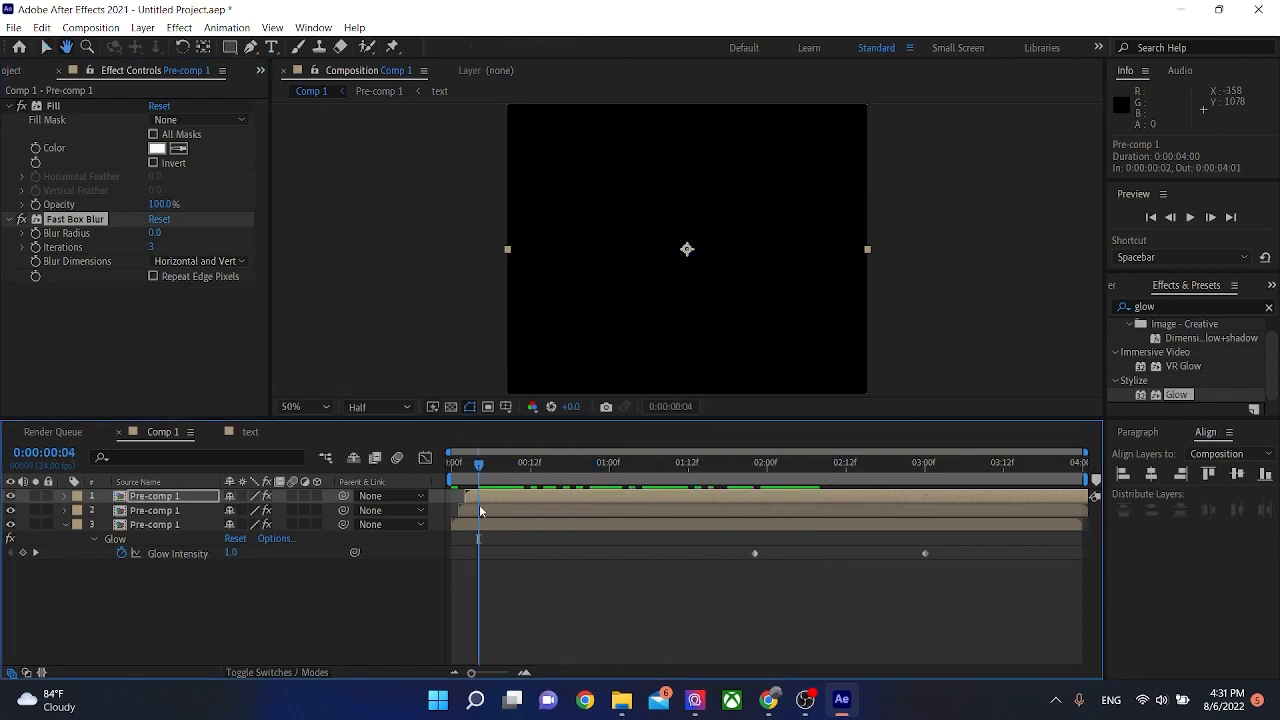
pyautogui.click(377, 606)
pyautogui.click(168, 514)
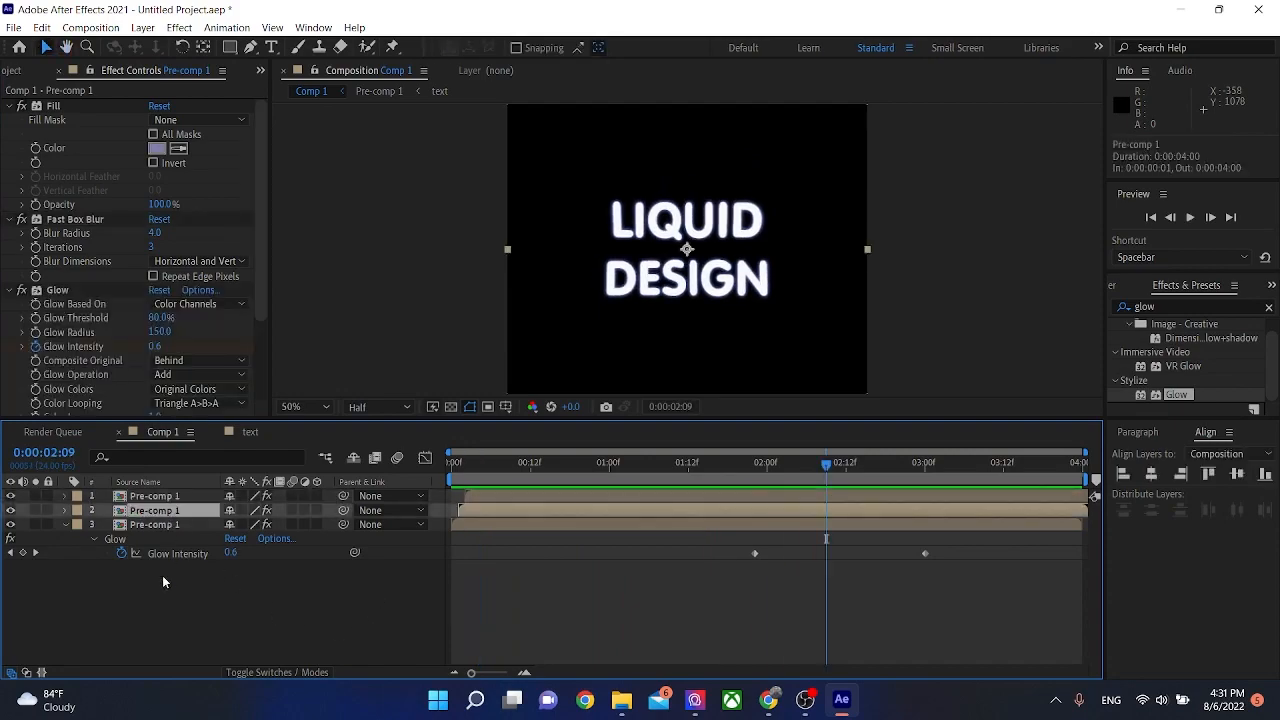
pyautogui.click(162, 577)
pyautogui.click(66, 525)
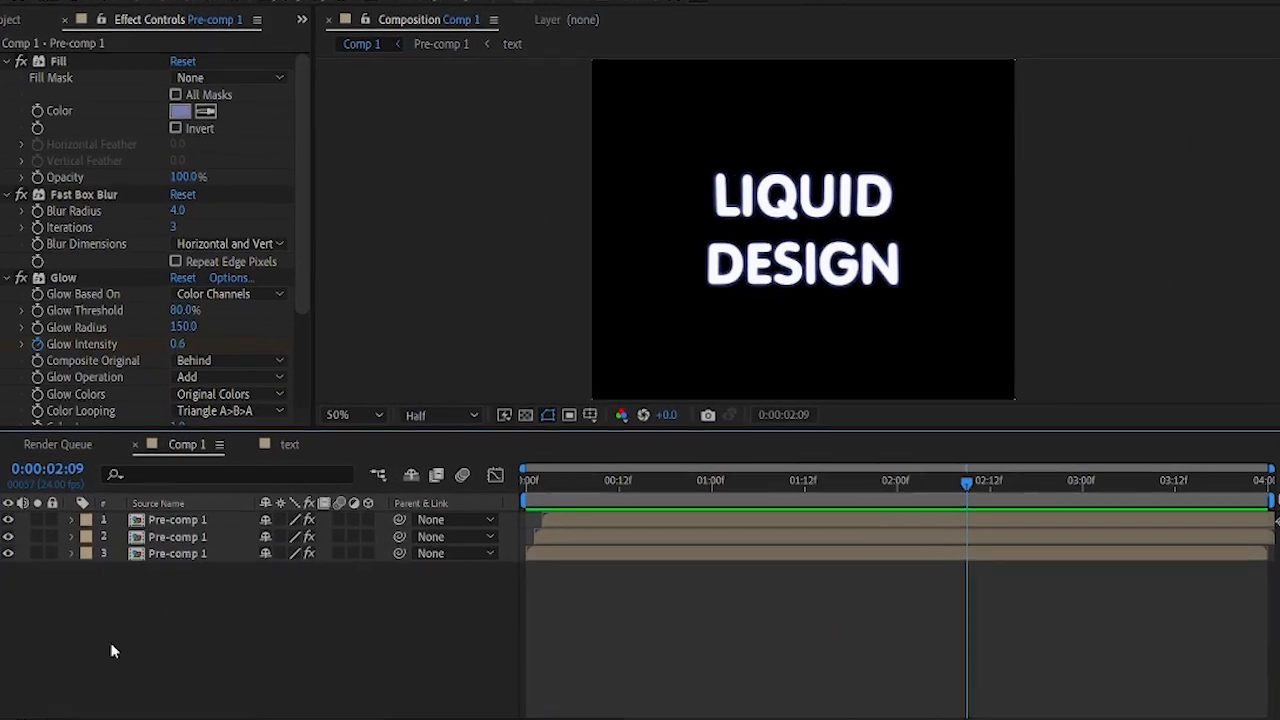
# Create an adjustment layer above the three Pre-comp 1 layers in Comp 1
pyautogui.rightClick(112, 651)
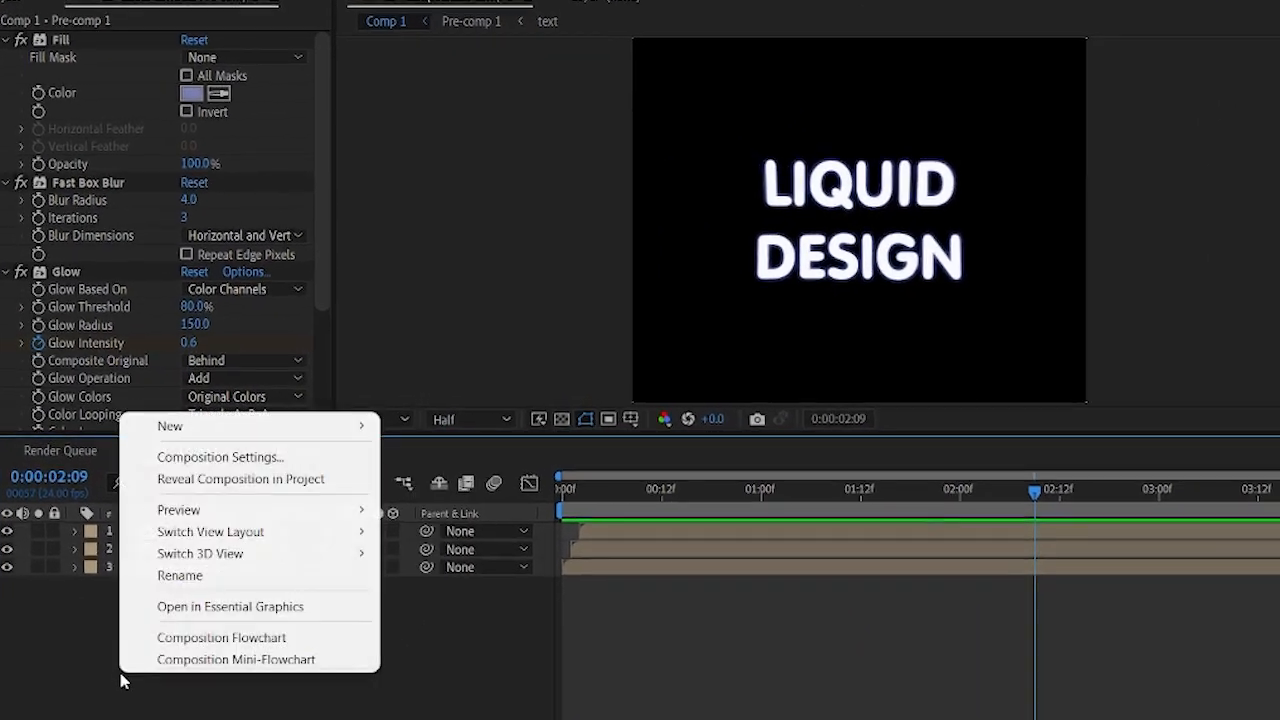
pyautogui.moveTo(205, 431)
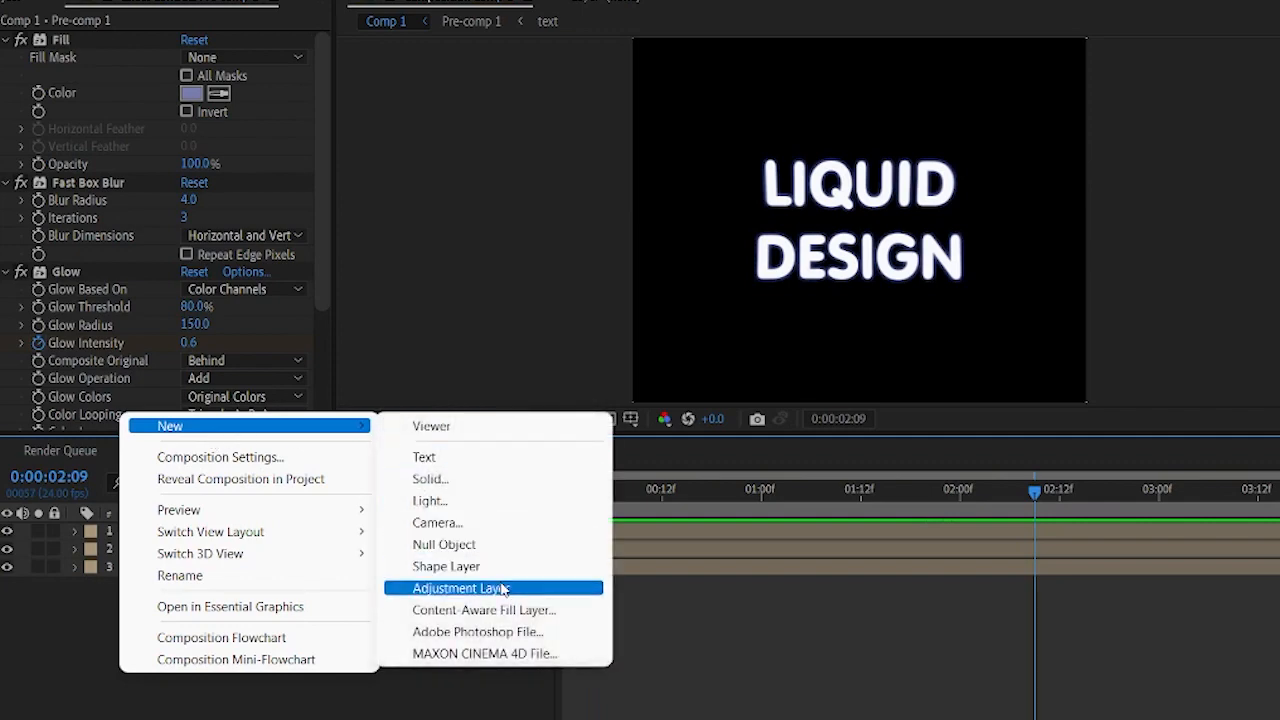
pyautogui.click(460, 588)
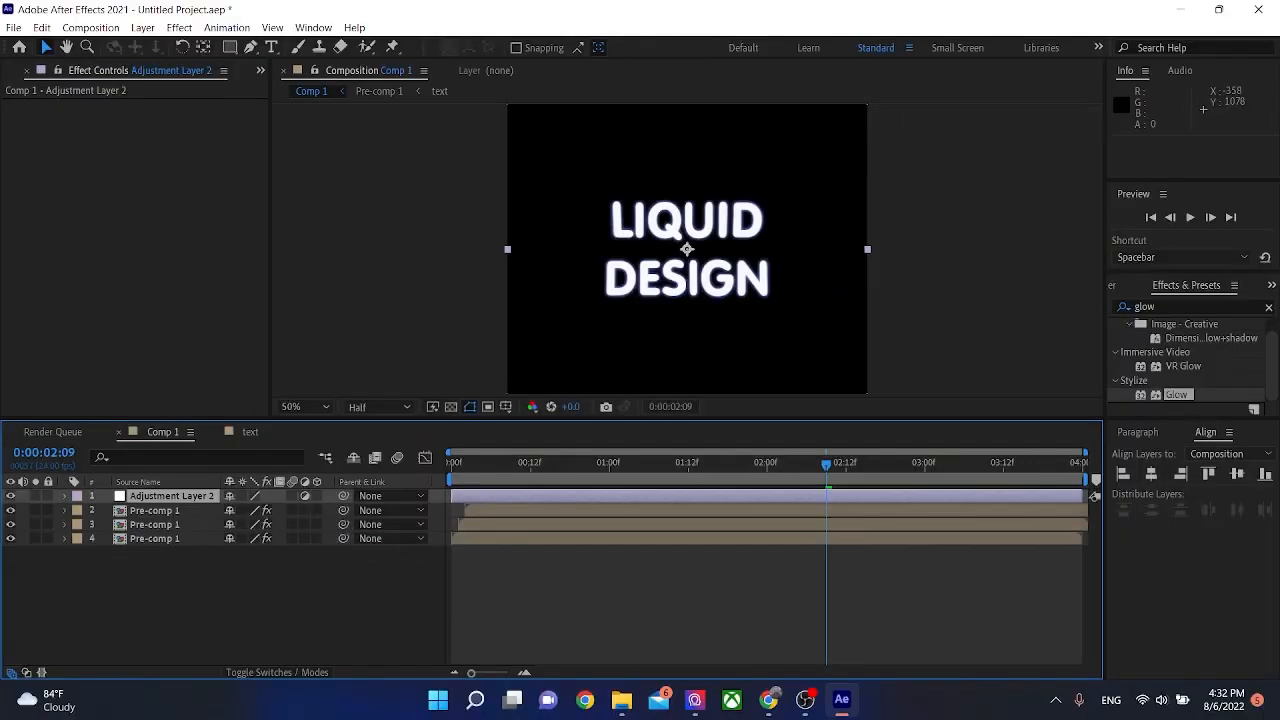
pyautogui.hotkey('alt', 'Tab')
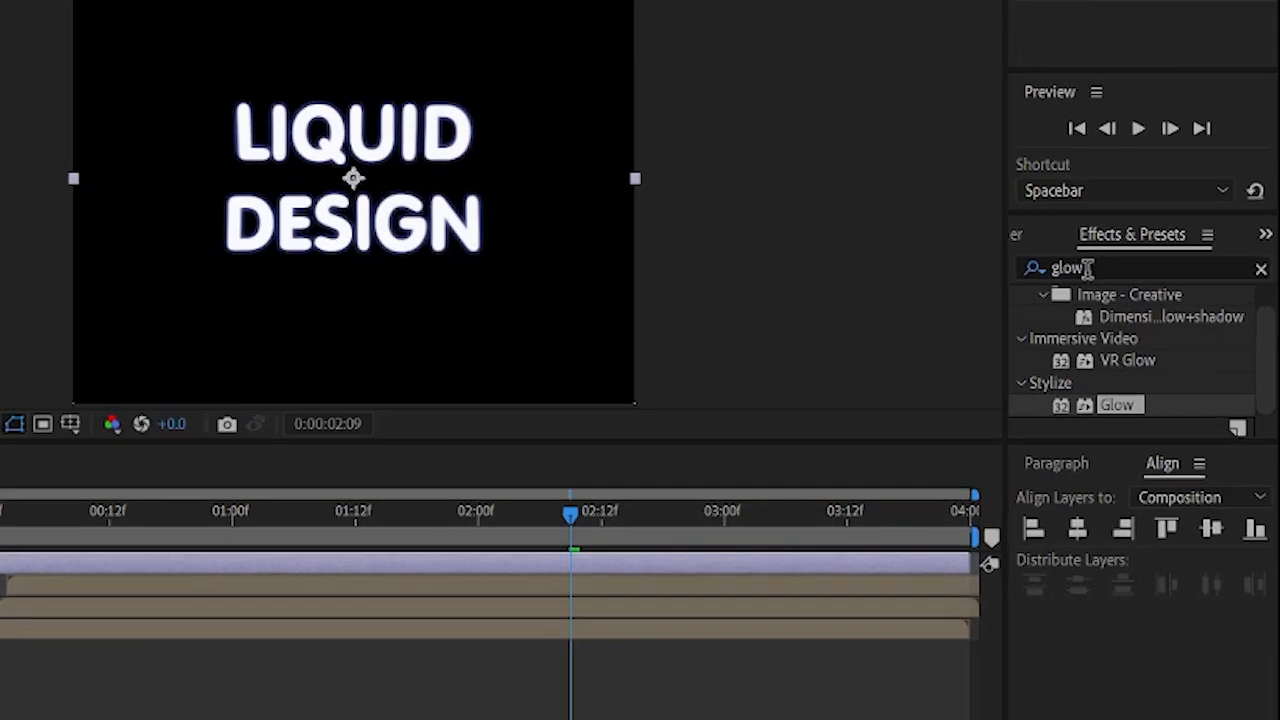
# Search the effects for "noi" and apply the Noise effect from Noise & Grain to the adjustment layer
pyautogui.click(1171, 309)
pyautogui.click(1111, 270)
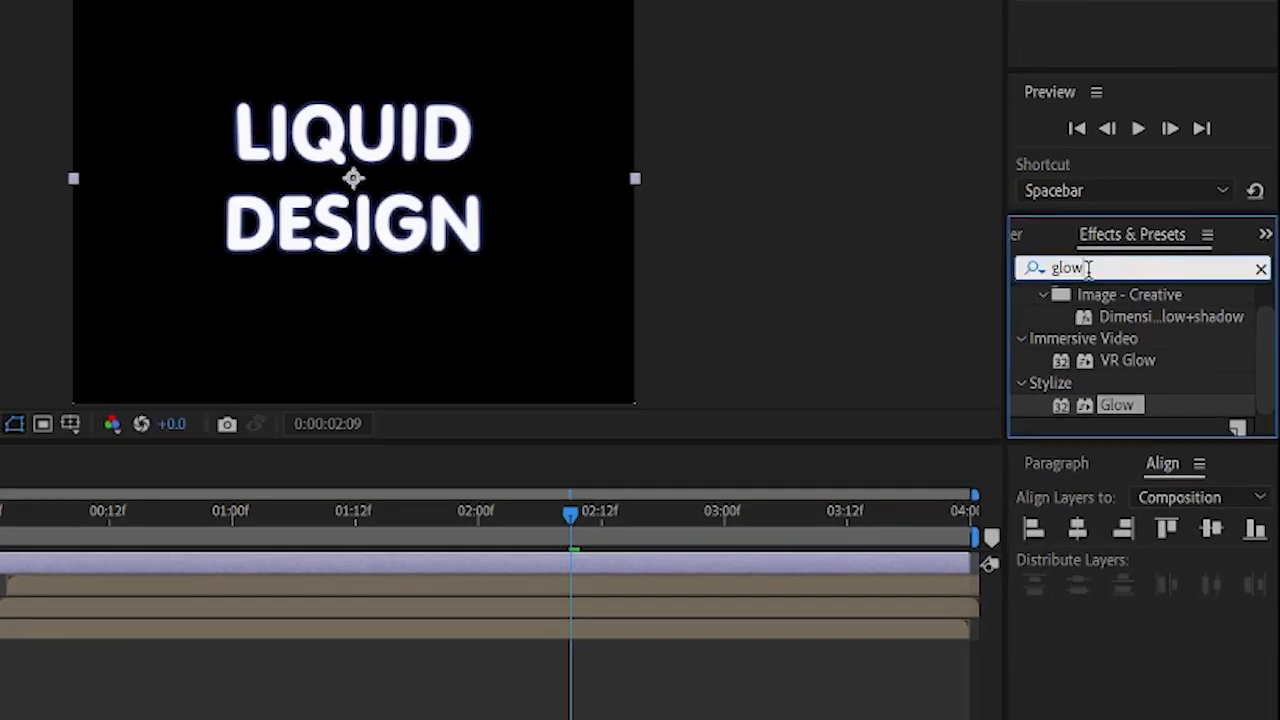
pyautogui.write('n')
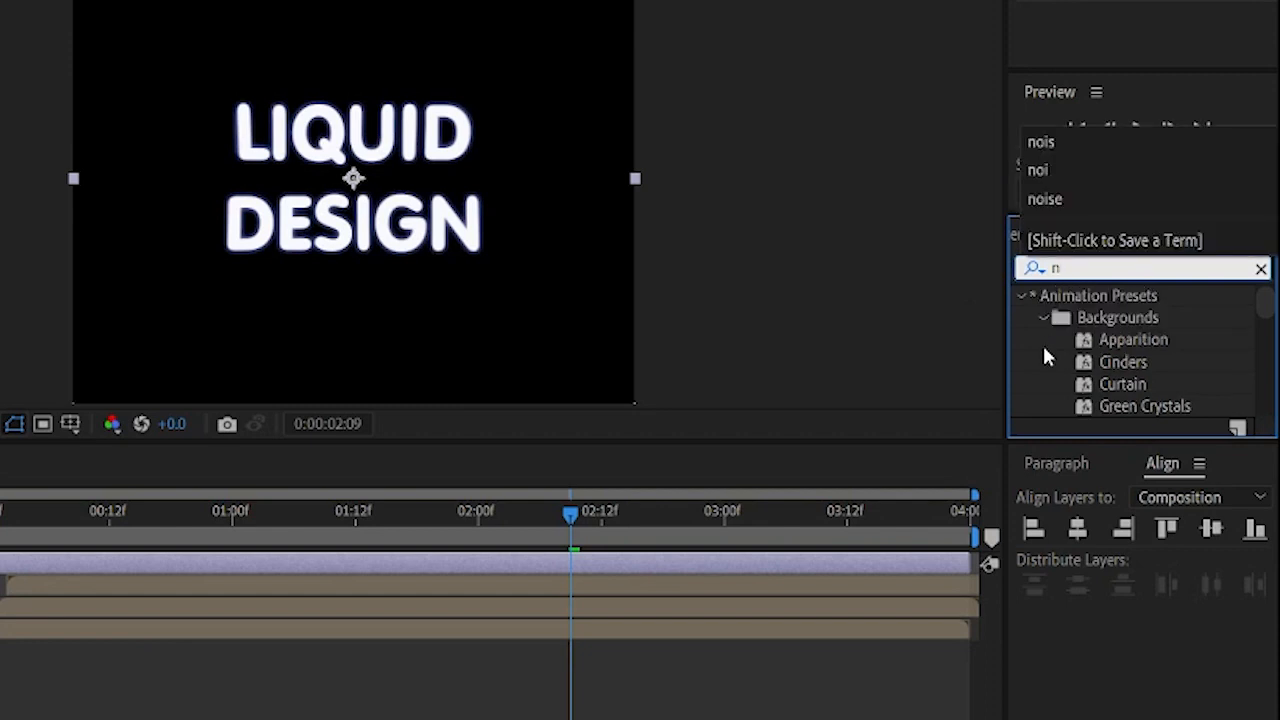
pyautogui.write('oi')
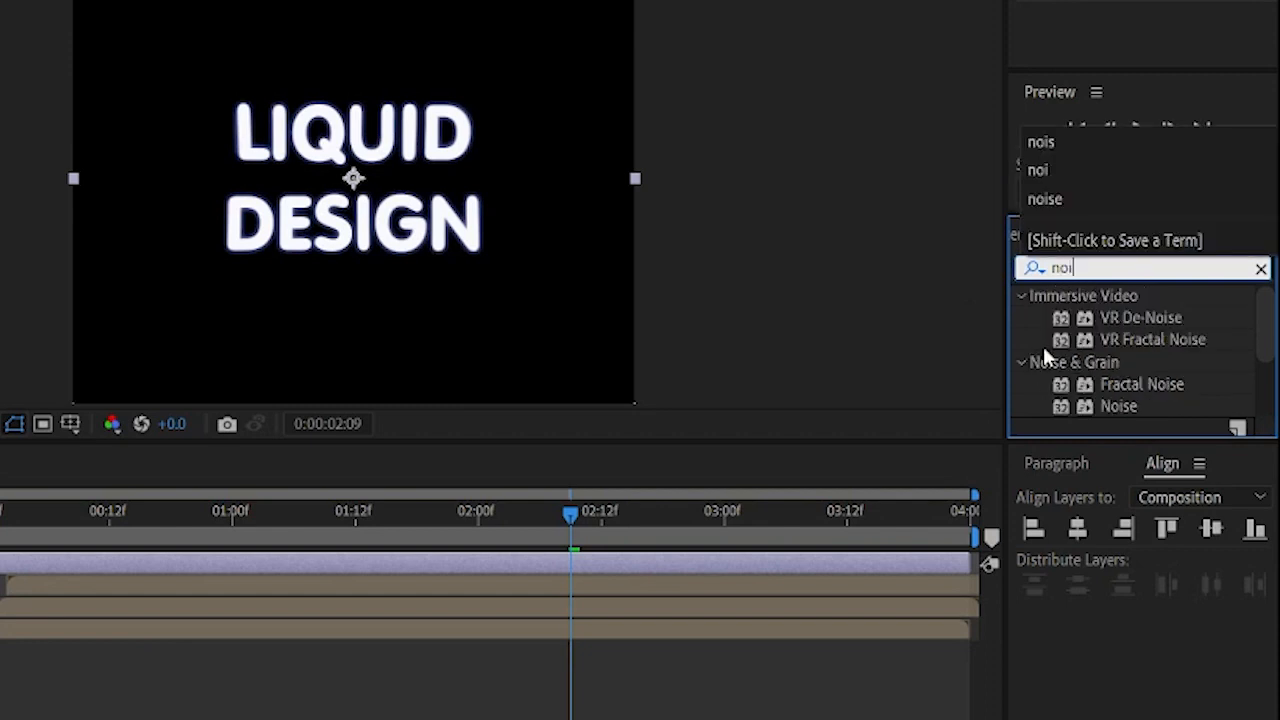
pyautogui.click(1118, 406)
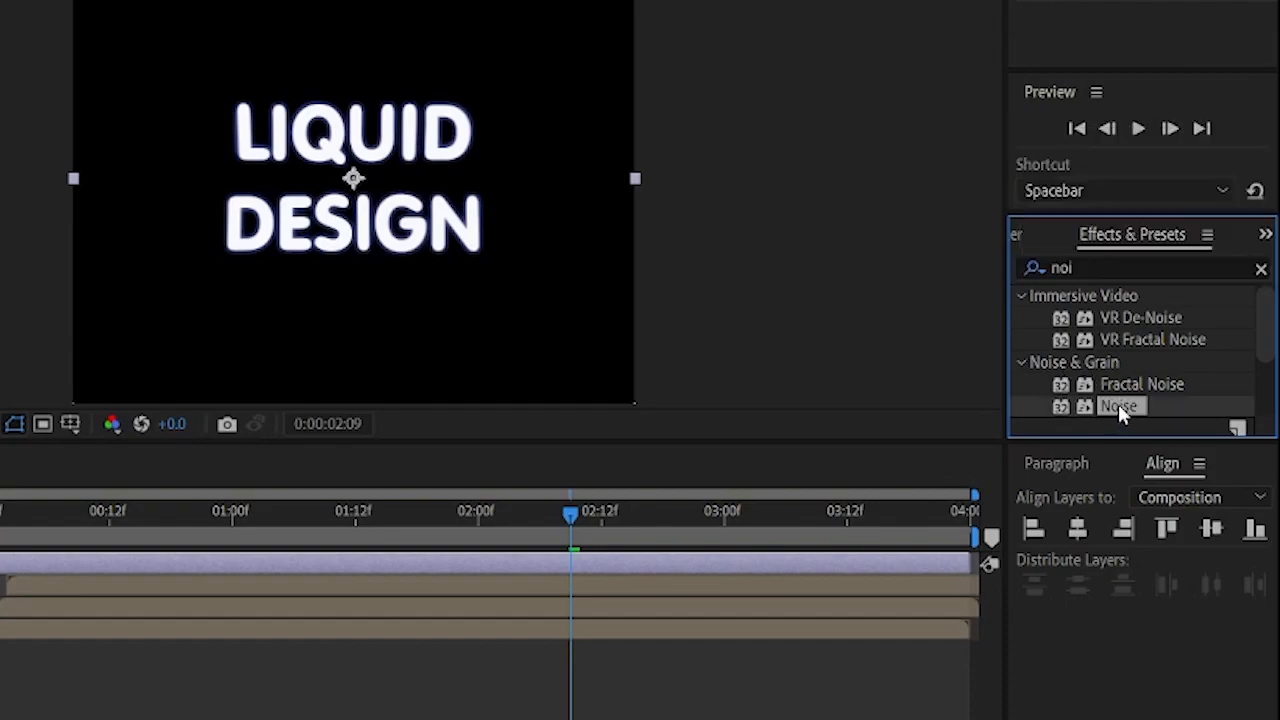
pyautogui.doubleClick(1090, 406)
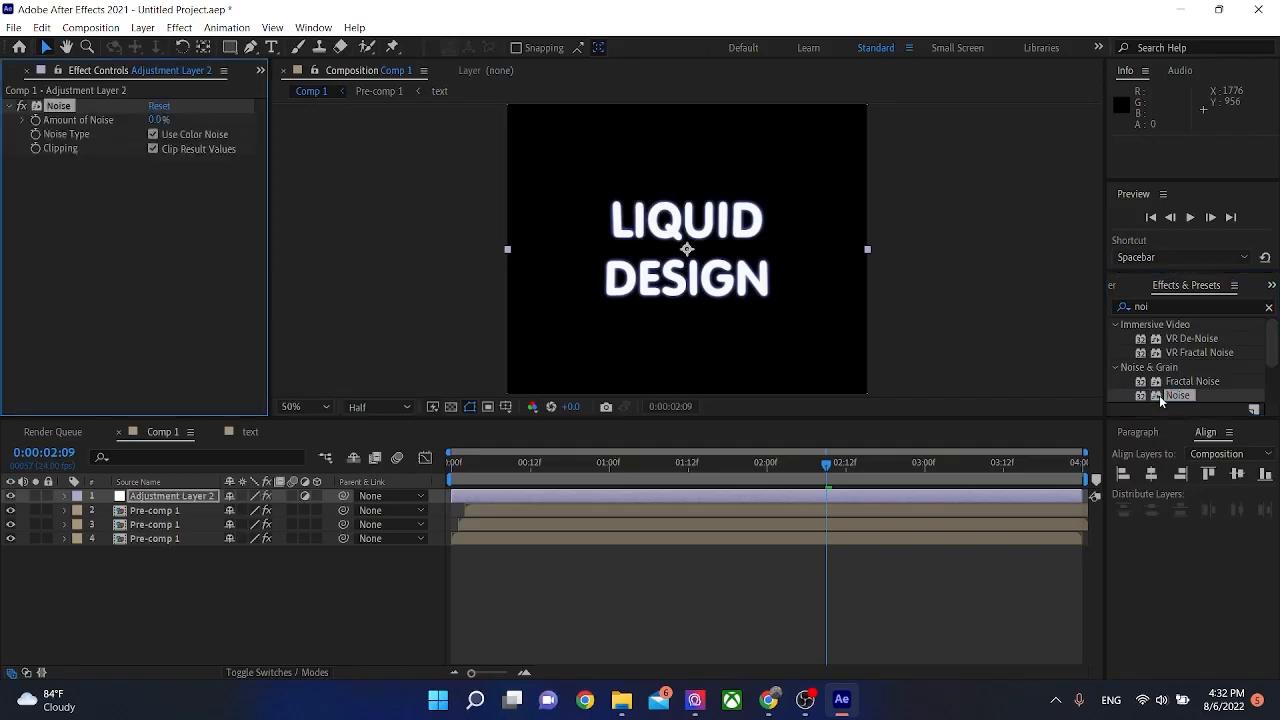
pyautogui.hotkey('alt', 'Tab')
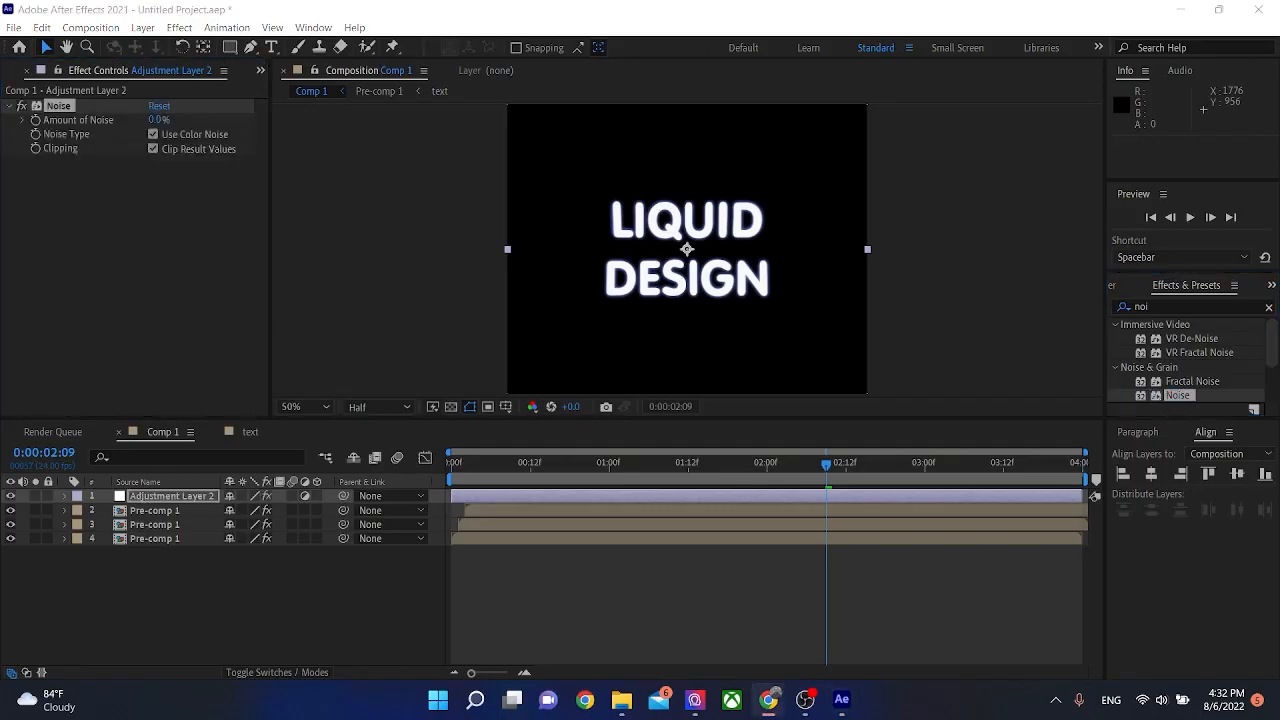
# Turn off Use Color Noise and Clip Result Values in the Noise effect and set Amount of Noise to 4%
pyautogui.click(244, 303)
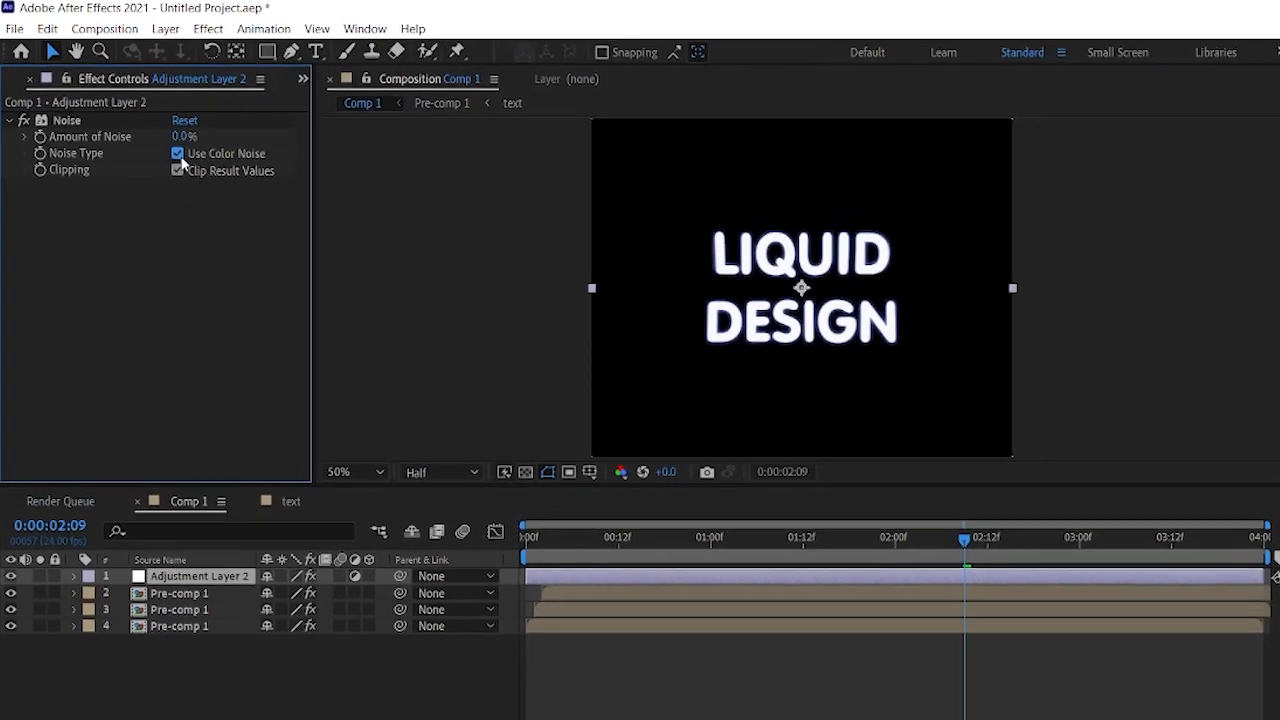
pyautogui.click(178, 154)
pyautogui.click(179, 170)
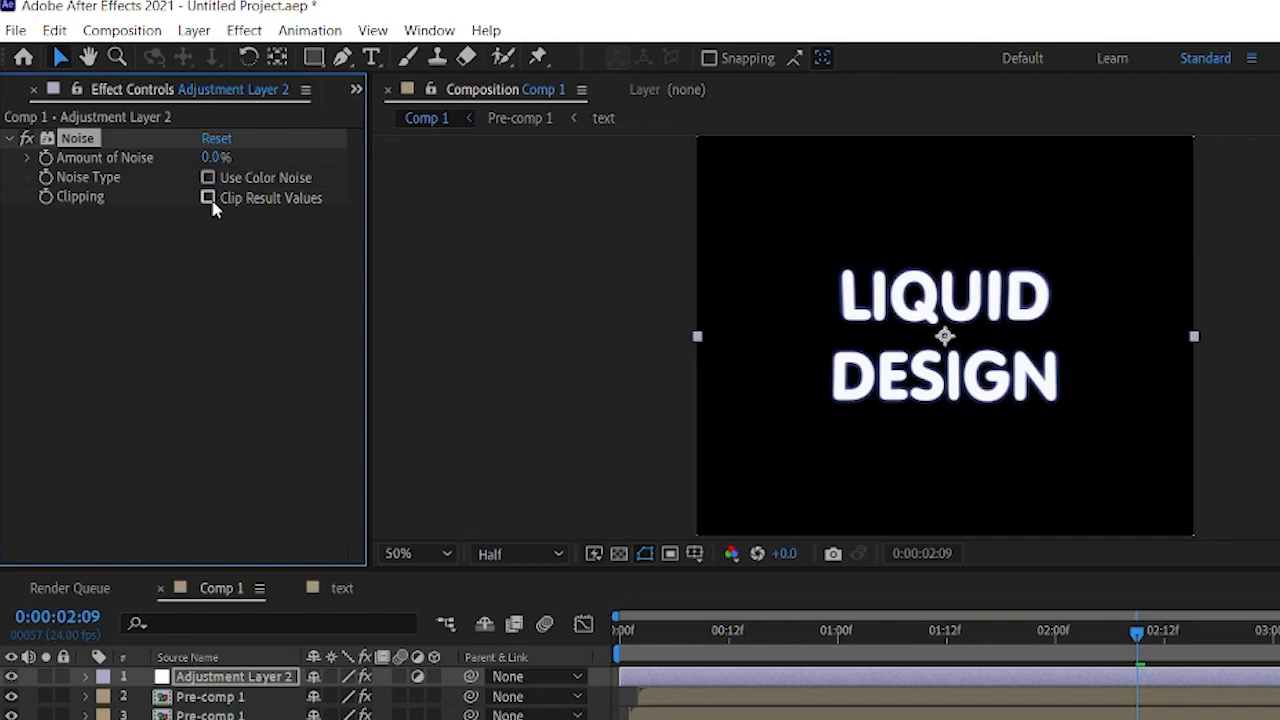
pyautogui.click(216, 157)
pyautogui.write('5')
pyautogui.press('Return')
pyautogui.moveTo(222, 160); pyautogui.dragTo(221, 160)
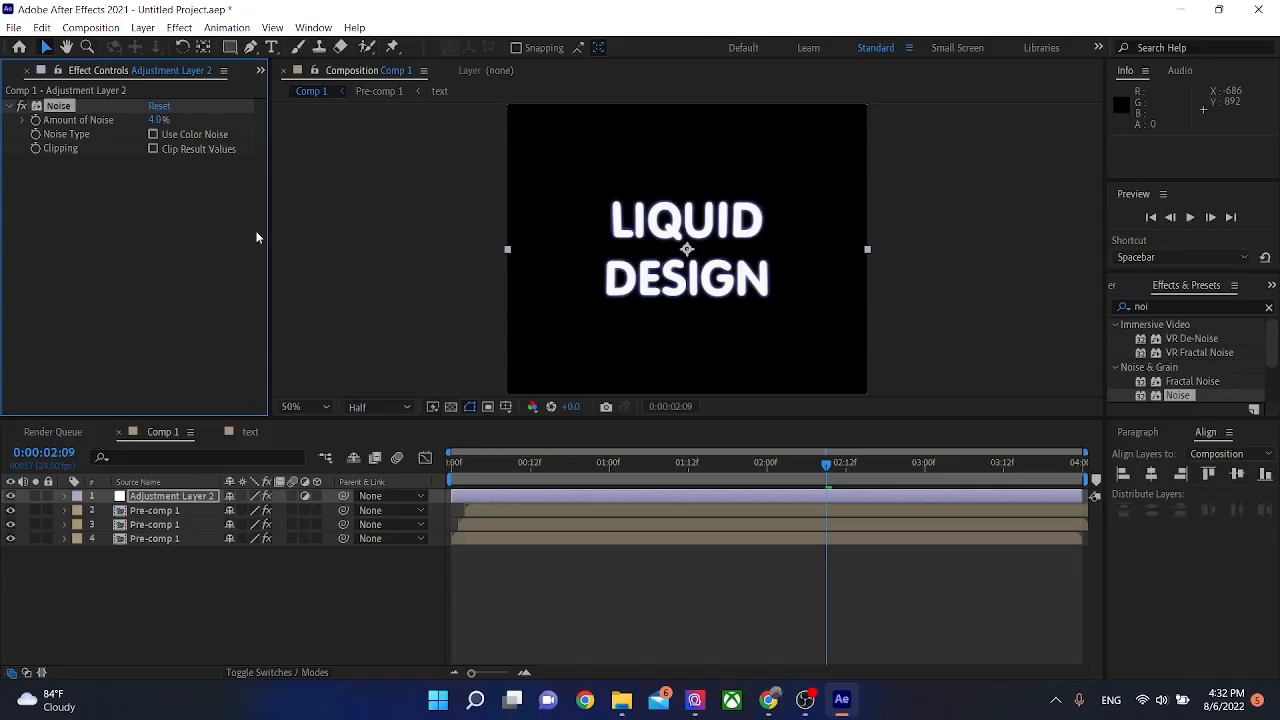
# Preview Comp 1 repeatedly from 0:00:00:00 to examine the noise, glow and timing of the letter reveal
pyautogui.moveTo(822, 465); pyautogui.dragTo(413, 489)
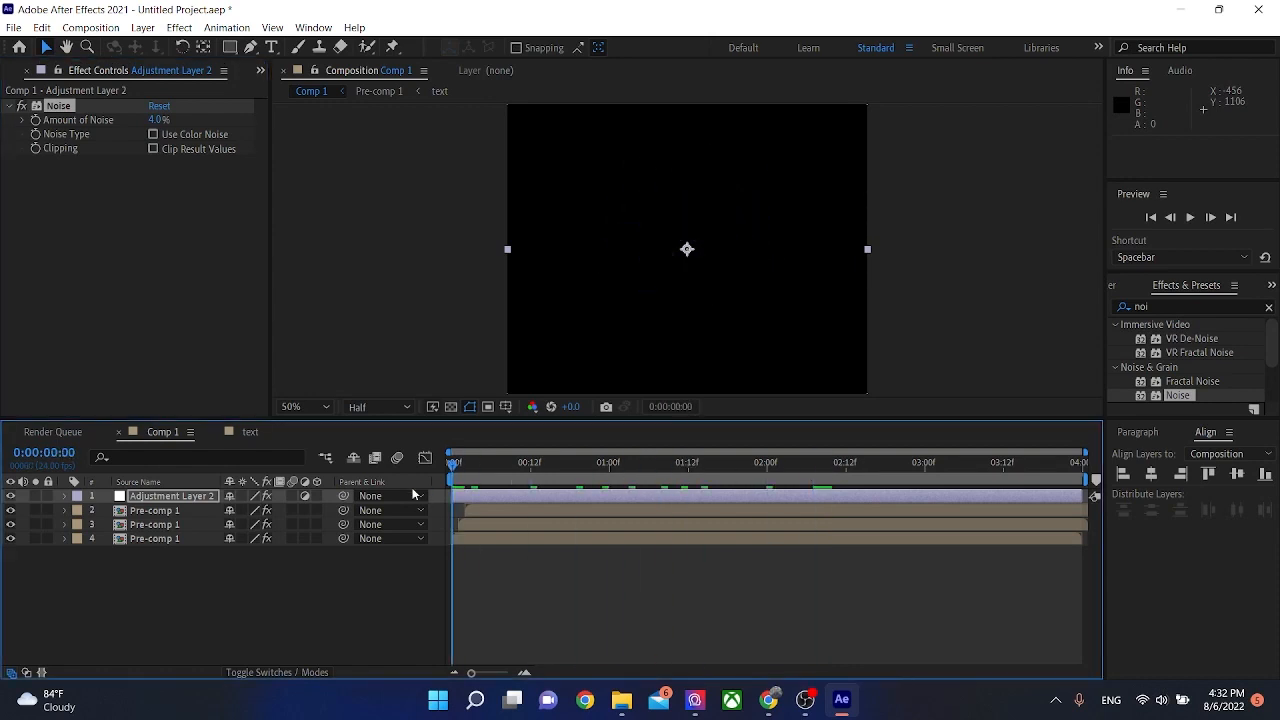
pyautogui.press('space')
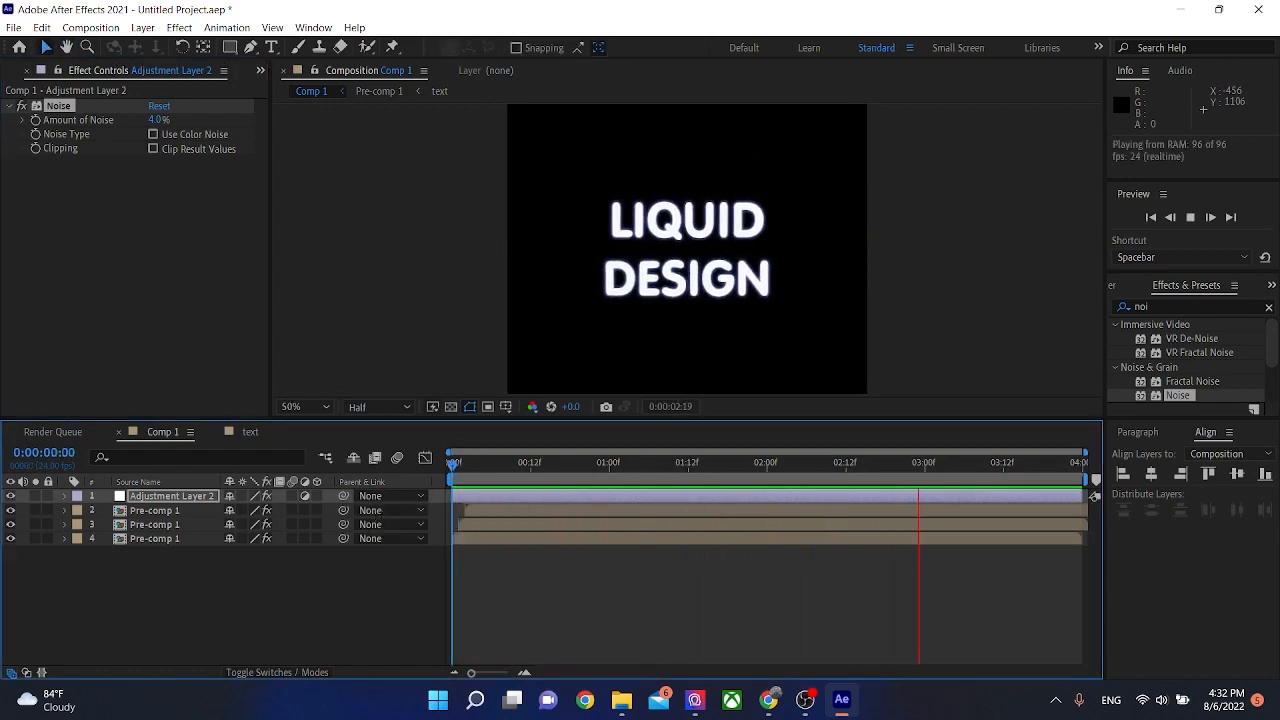
pyautogui.press('space')
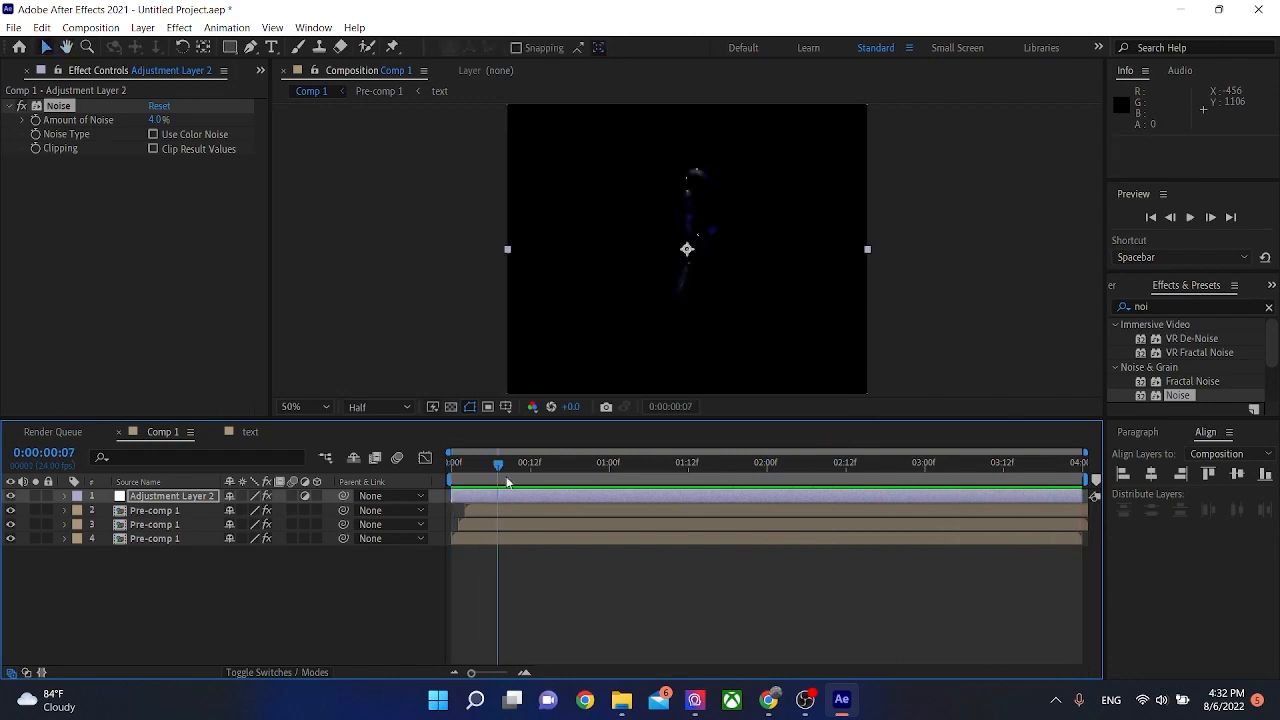
pyautogui.press('space')
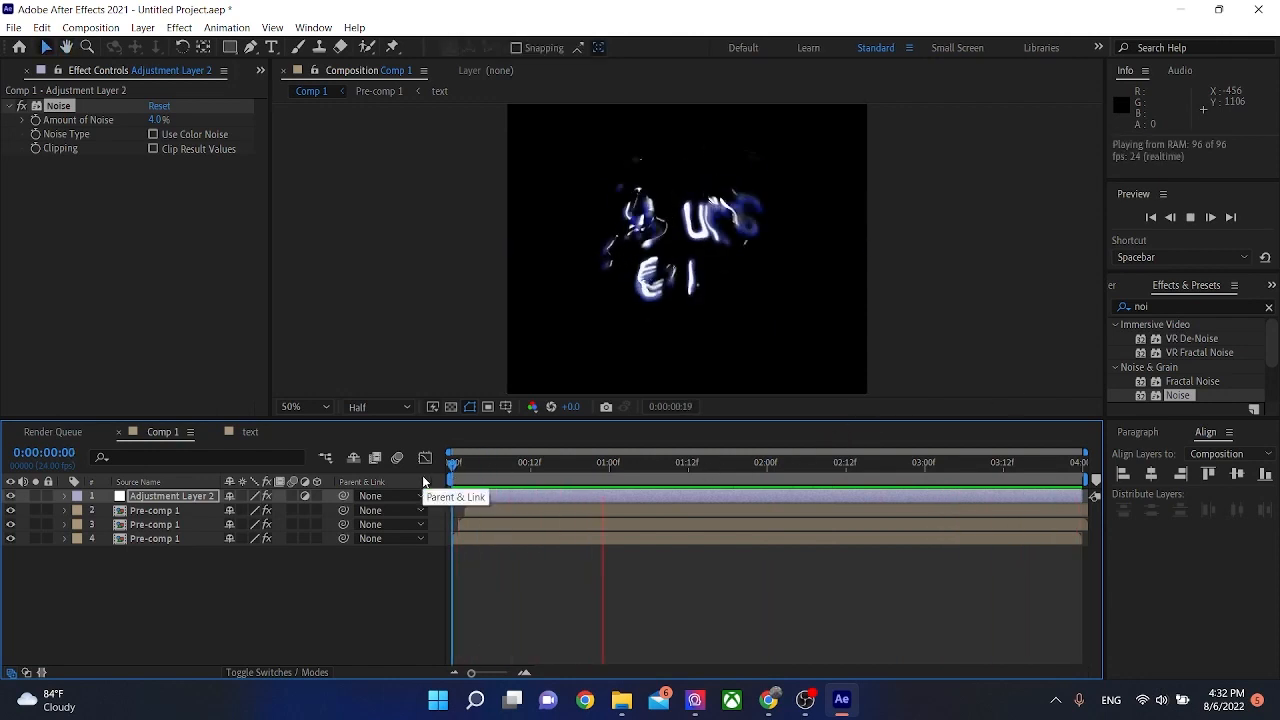
pyautogui.click(892, 484)
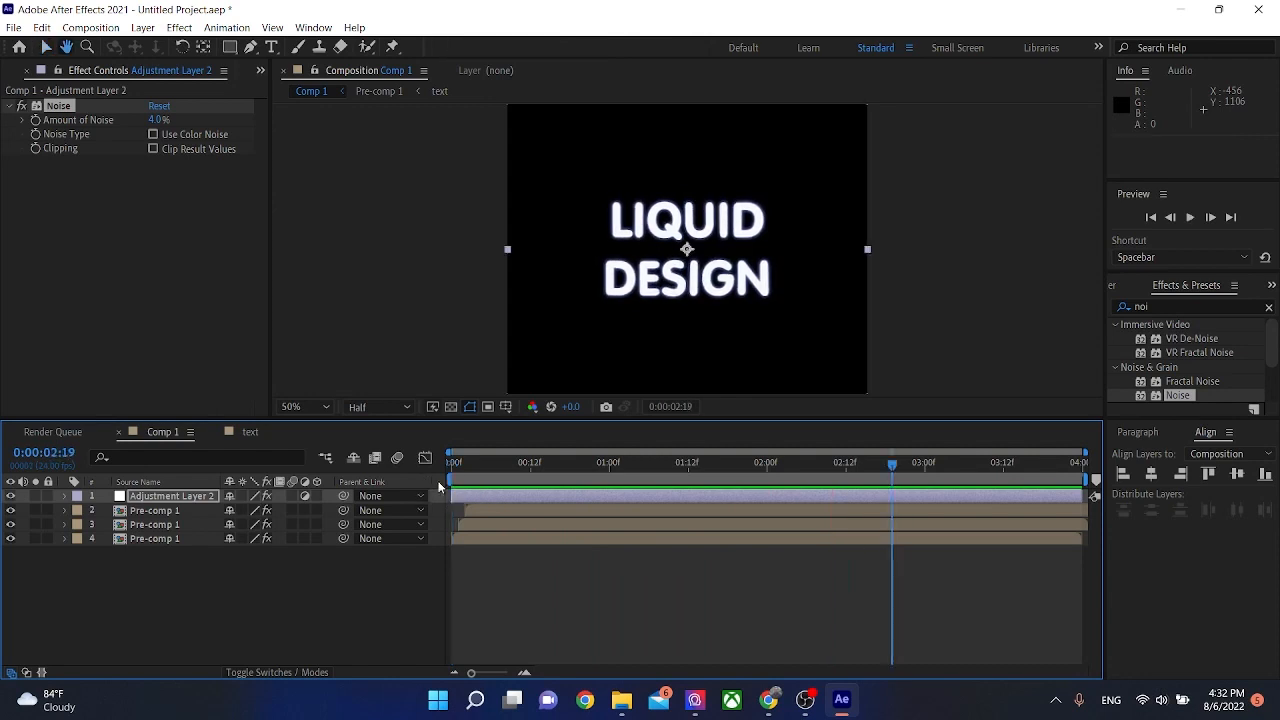
pyautogui.moveTo(891, 471); pyautogui.dragTo(445, 480)
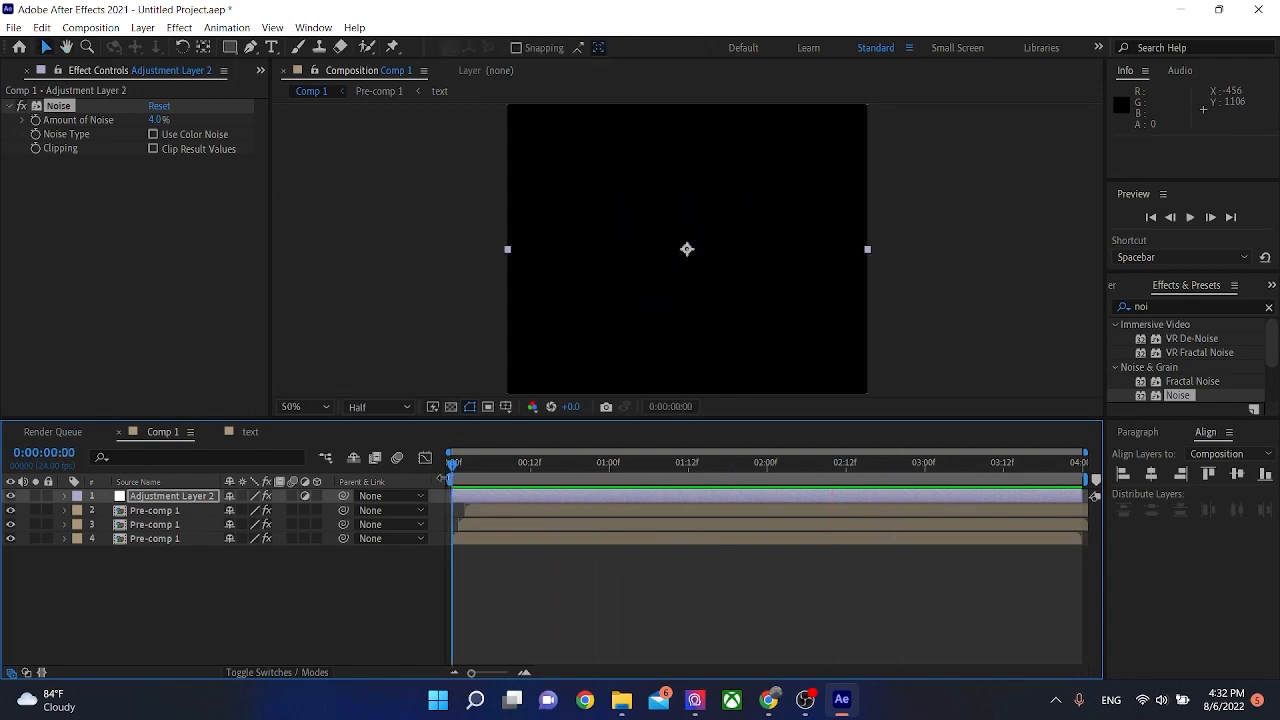
pyautogui.press('space')
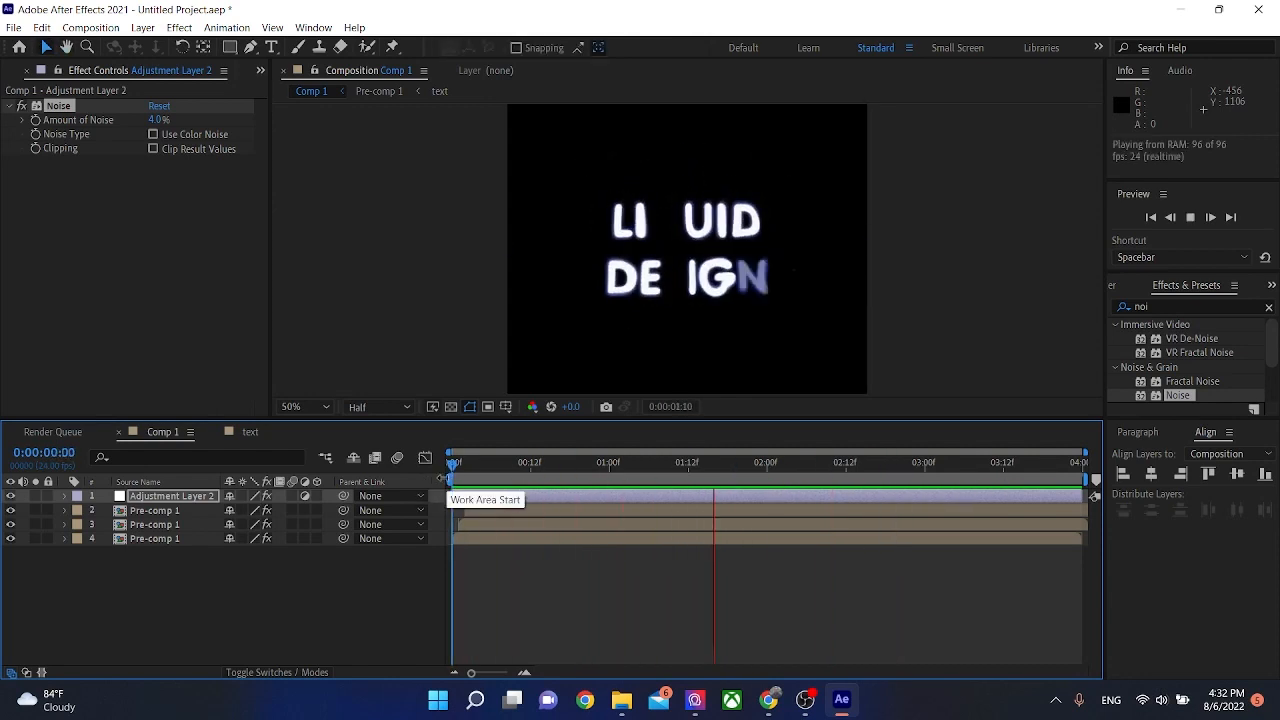
pyautogui.press('space')
# In the text composition, move the LIQUID DESIGN layer's last Range Selector Offset keyframe to 0:00:03:00 and preview from the start
pyautogui.click(264, 436)
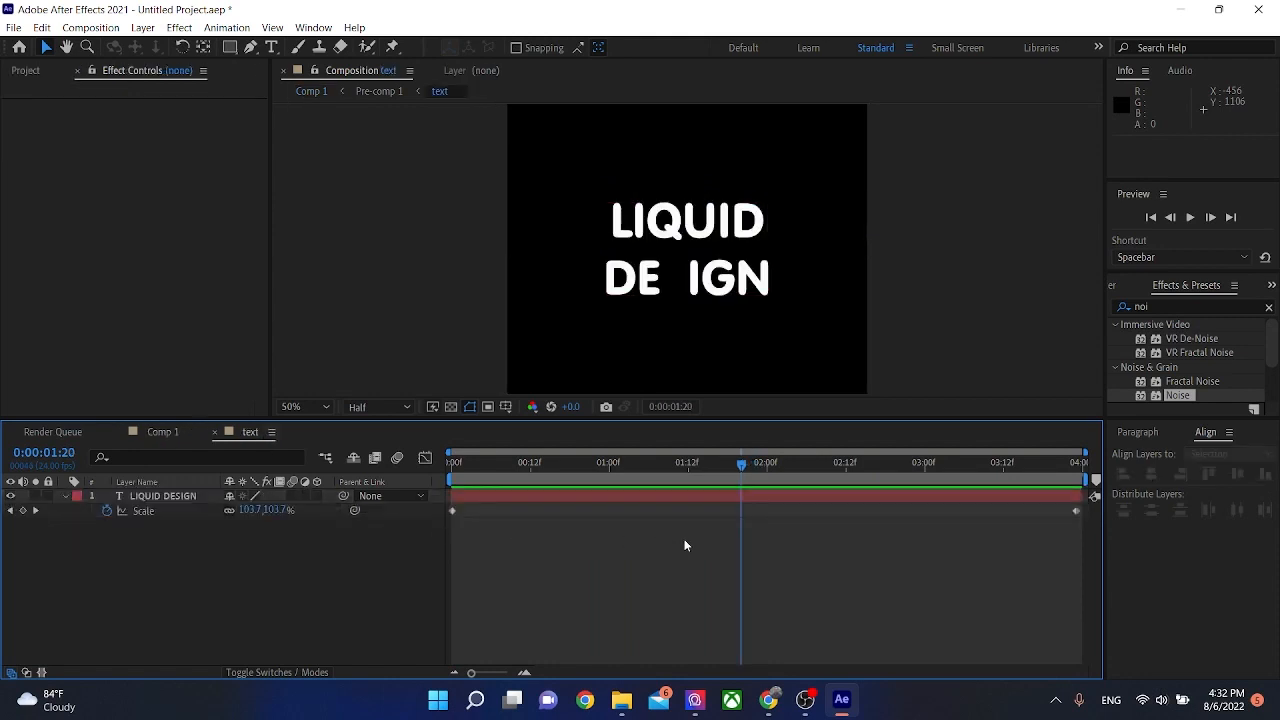
pyautogui.click(156, 496)
pyautogui.press('u')
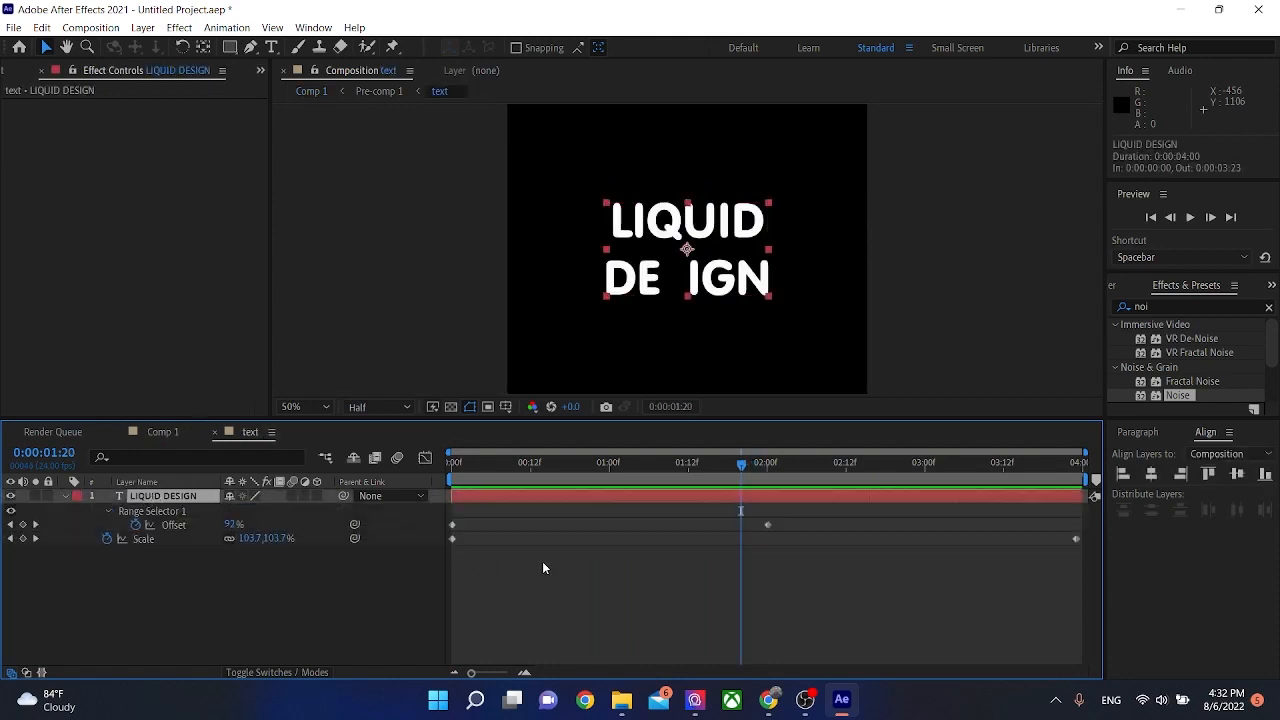
pyautogui.moveTo(768, 524); pyautogui.dragTo(929, 524)
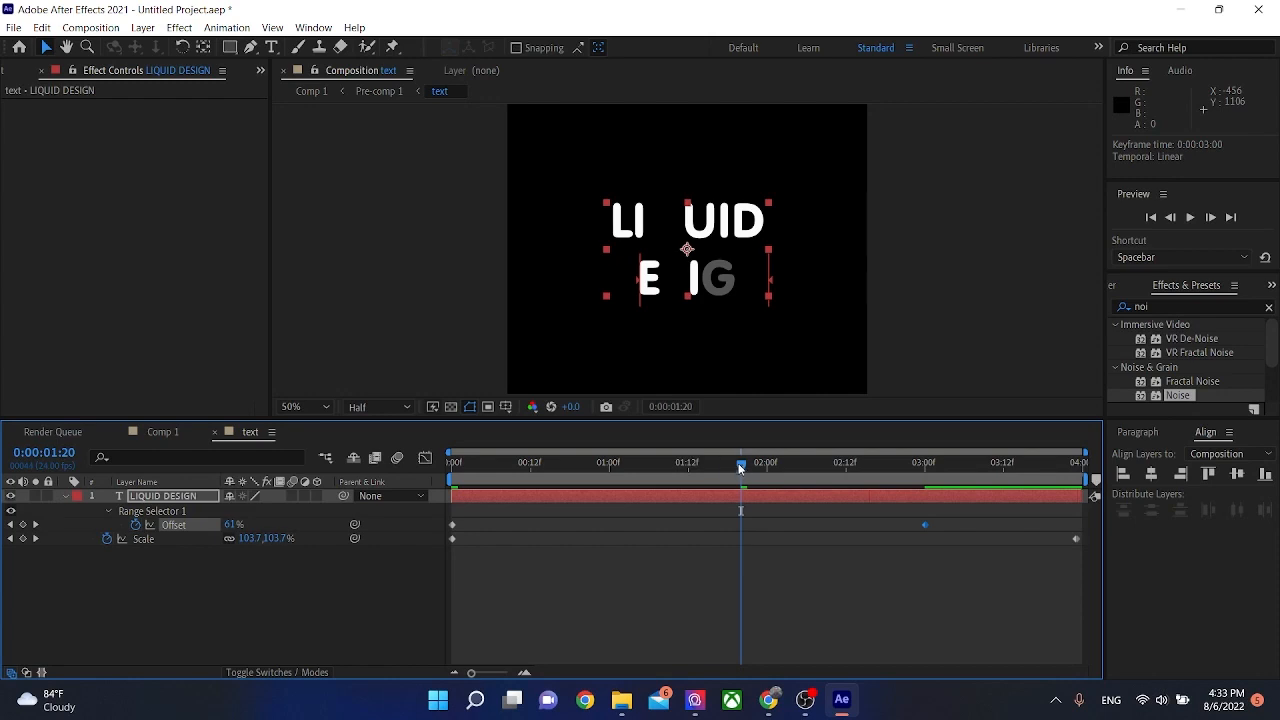
pyautogui.press('Home')
pyautogui.press('space')
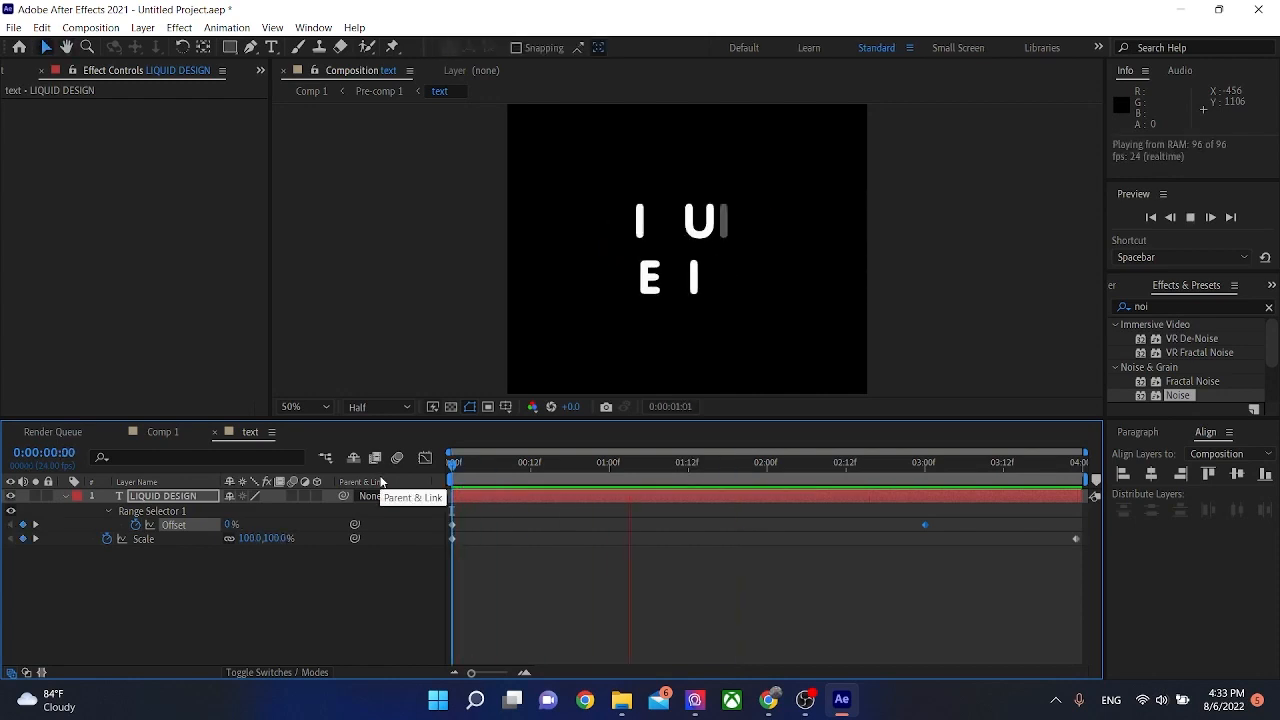
# Return to Comp 1 and preview it from 0:00:00:00 to check the slower letter reveal
pyautogui.press('space')
pyautogui.click(163, 431)
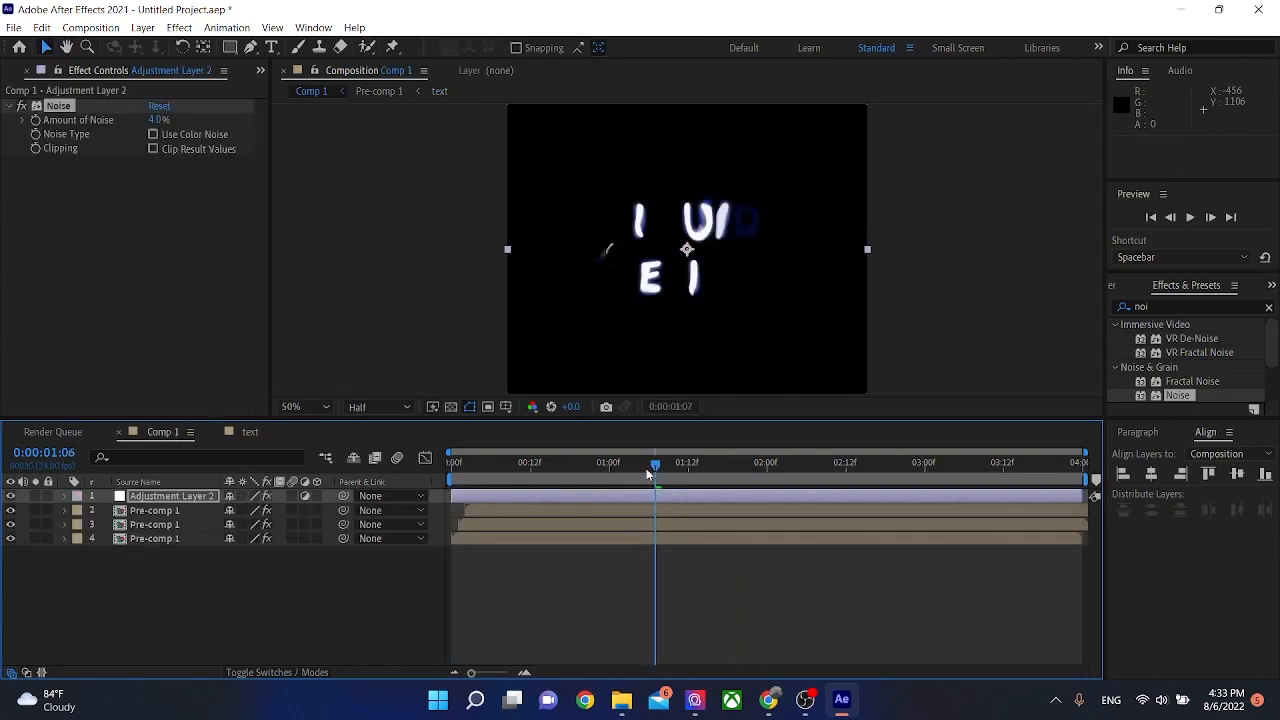
pyautogui.press('Home')
pyautogui.press('space')
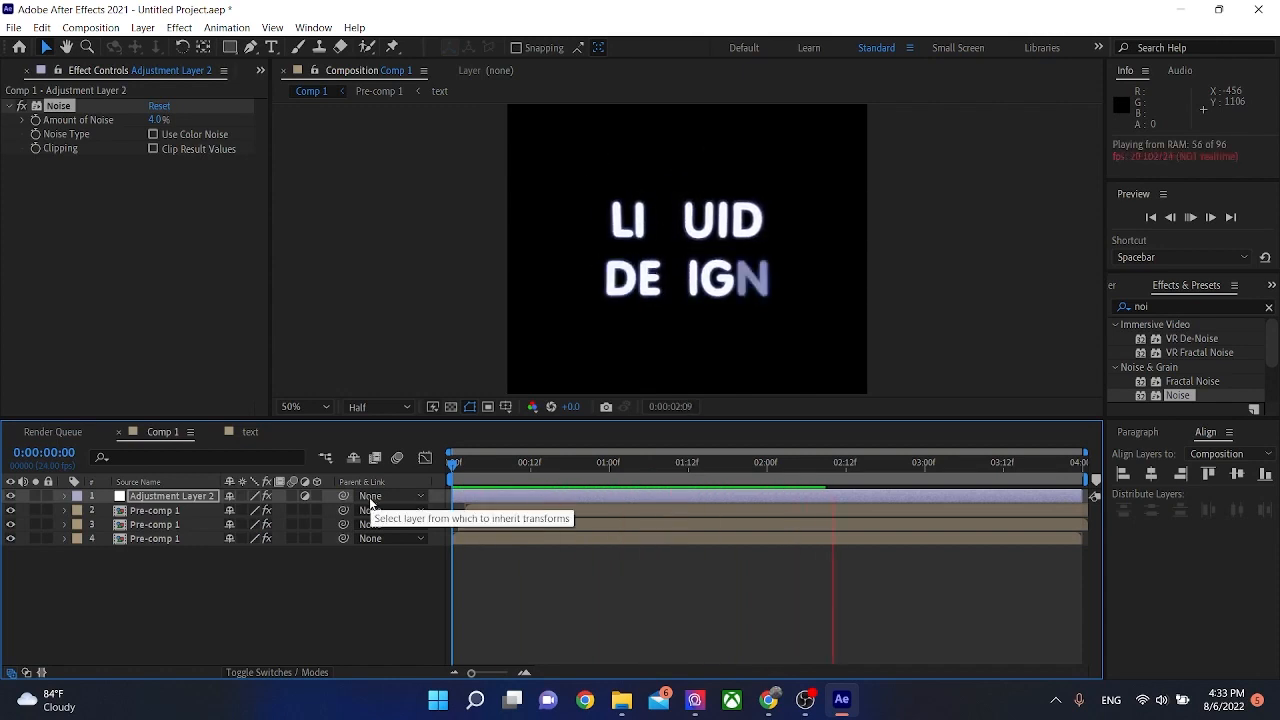
pyautogui.press('space')
# In the text composition, move the LIQUID DESIGN layer's last Range Selector Offset keyframe to 0:00:02:01 and preview from the start
pyautogui.click(250, 432)
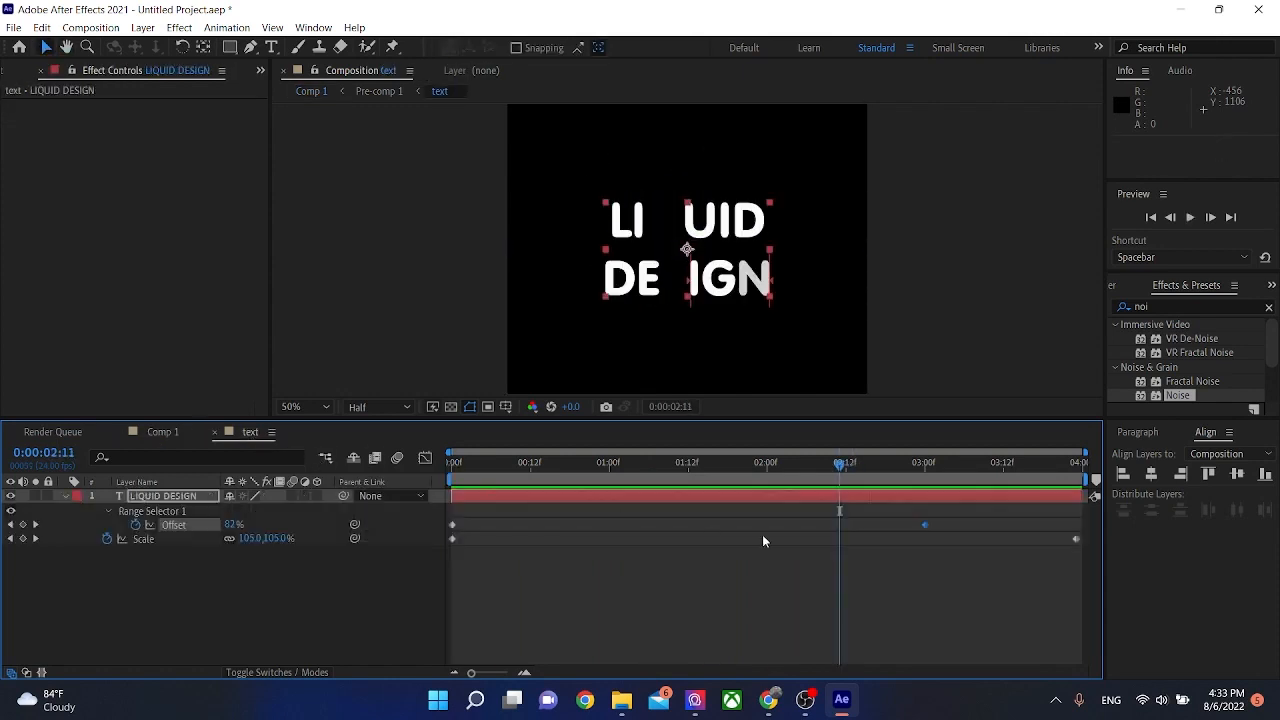
pyautogui.moveTo(925, 524); pyautogui.dragTo(773, 525)
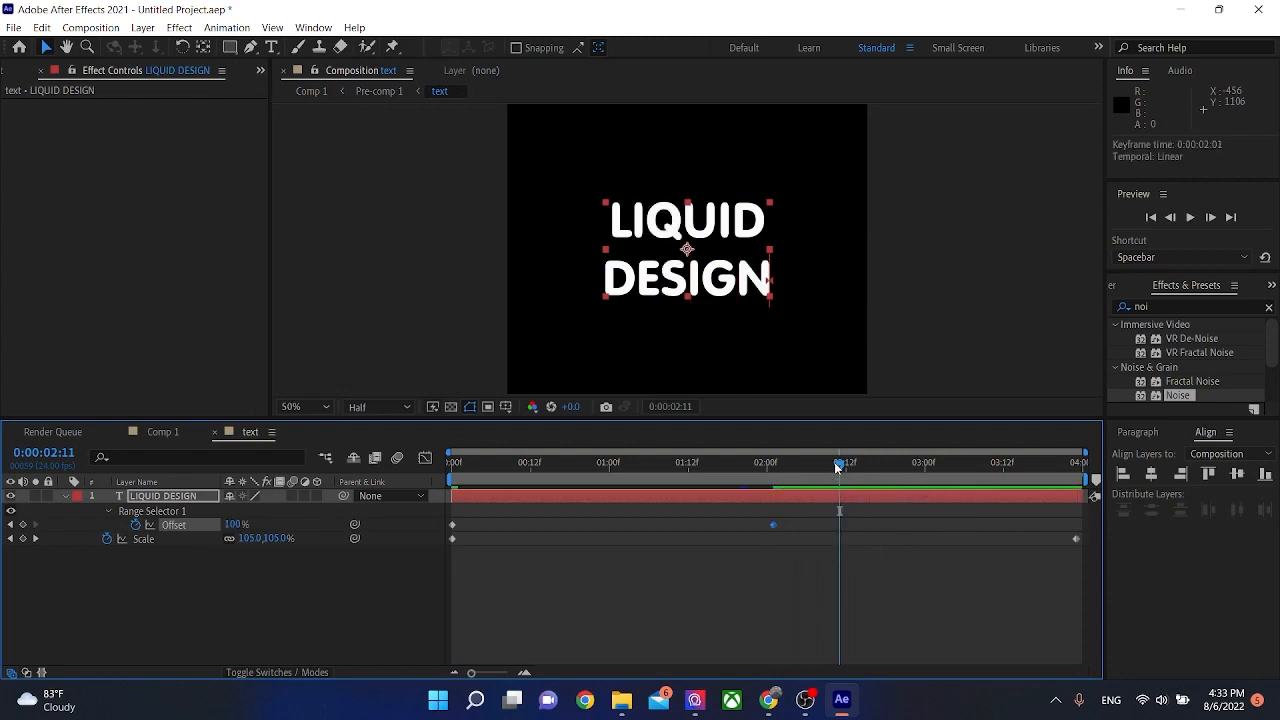
pyautogui.moveTo(838, 462); pyautogui.dragTo(452, 462)
pyautogui.press('space')
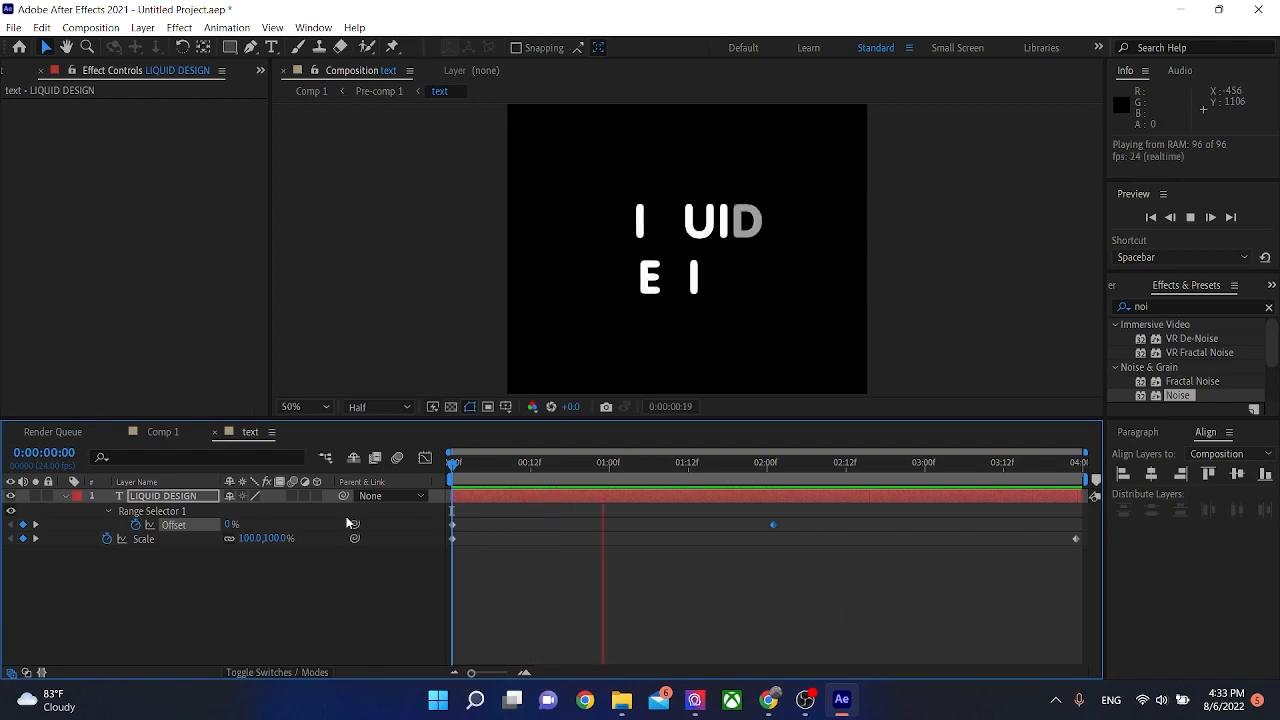
pyautogui.press('space')
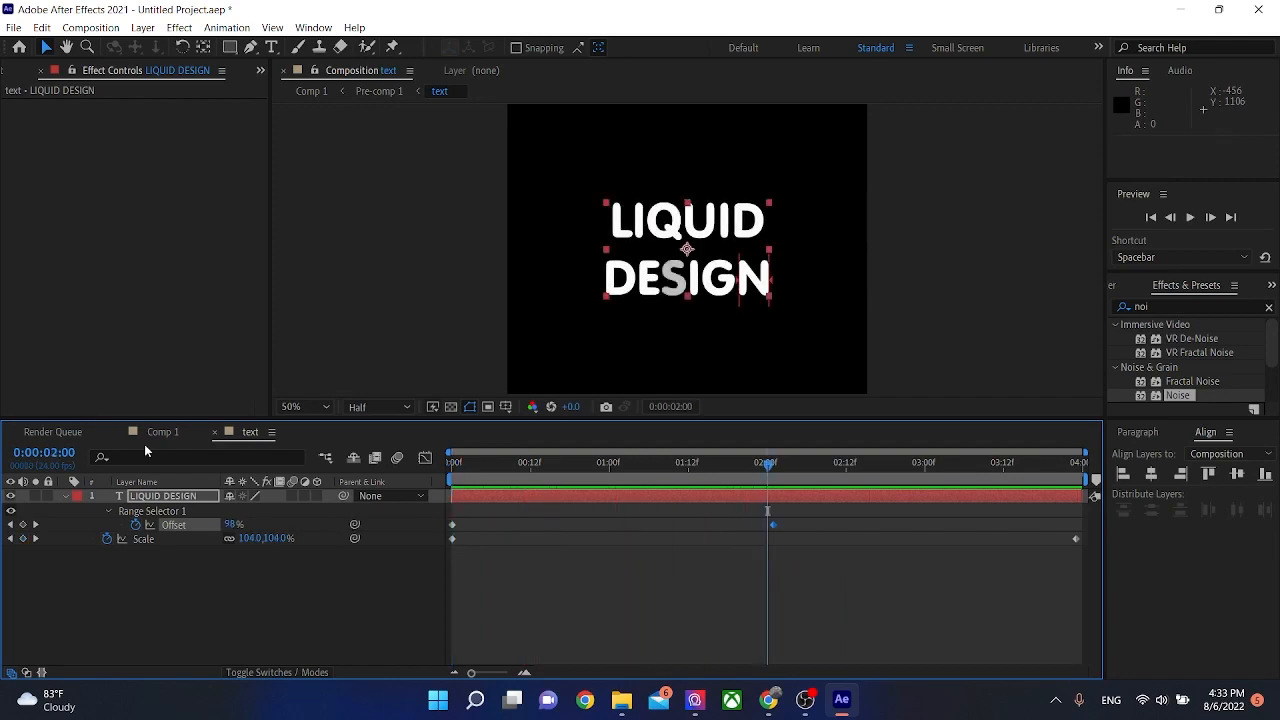
# Play Comp 1 from 0:00:00:00 to examine the shortened letter reveal with the liquid, glow and noise effects
pyautogui.click(148, 440)
pyautogui.moveTo(752, 470); pyautogui.dragTo(309, 490)
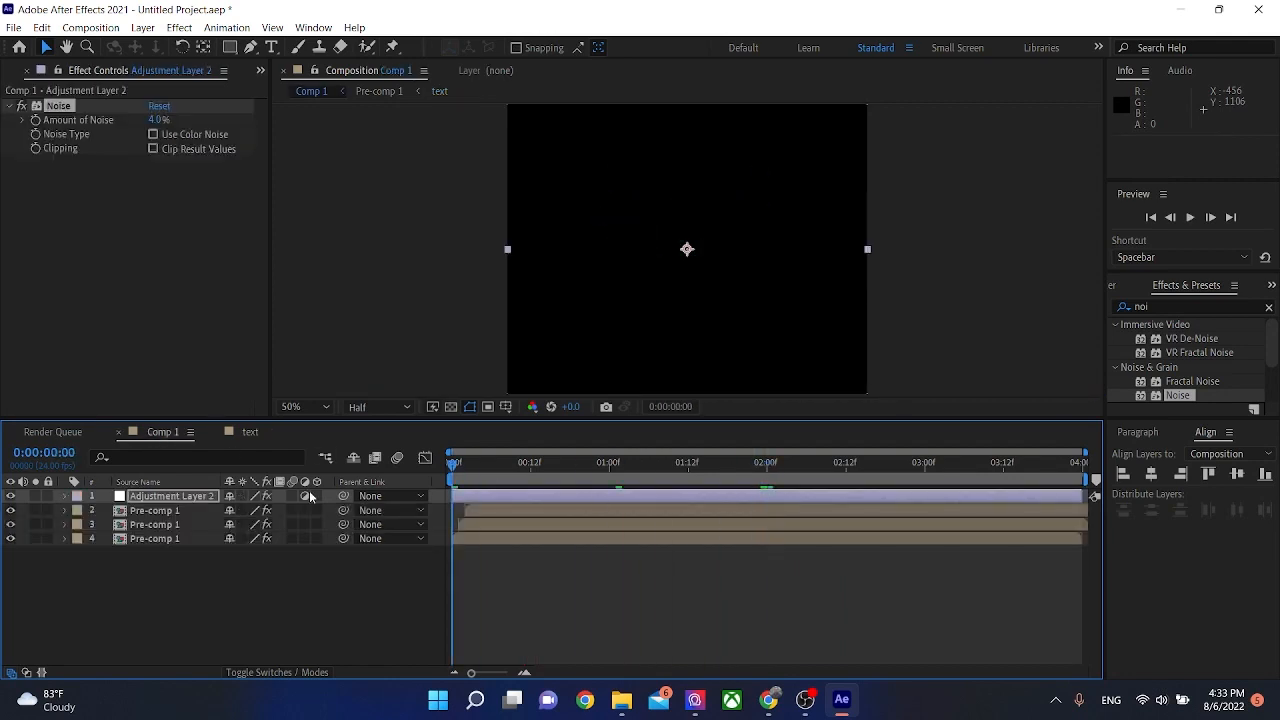
pyautogui.press('space')
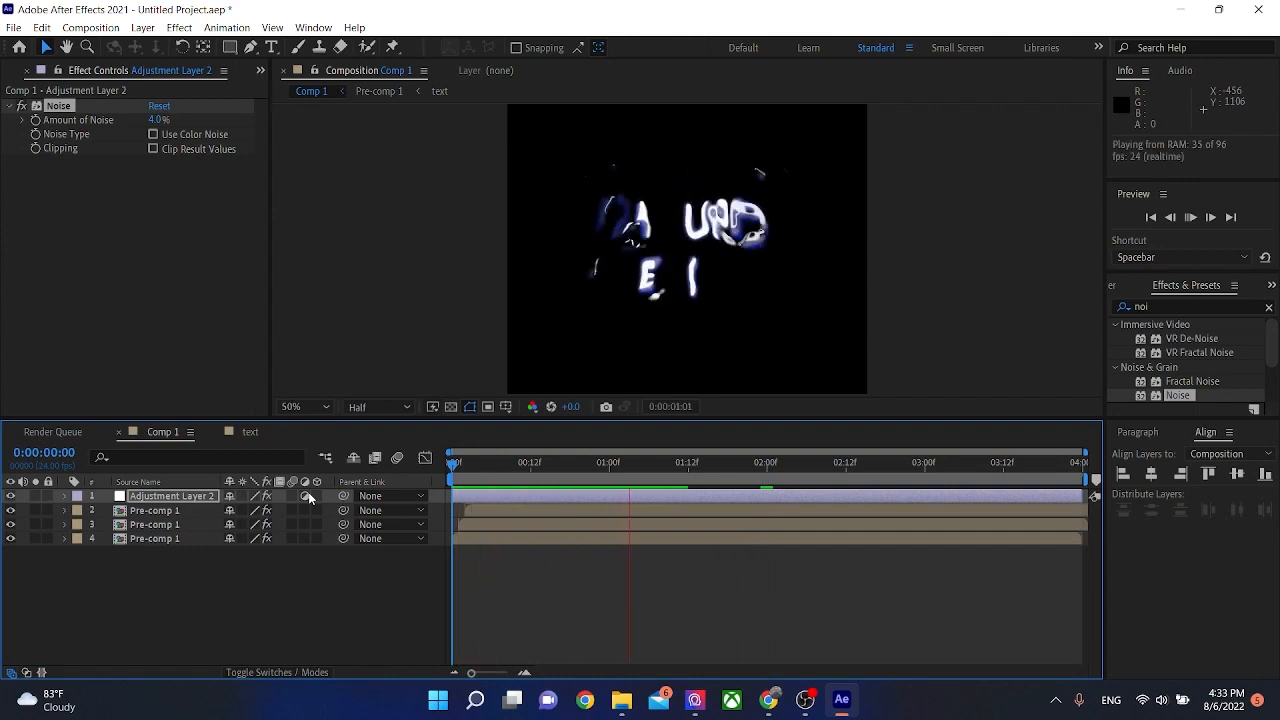